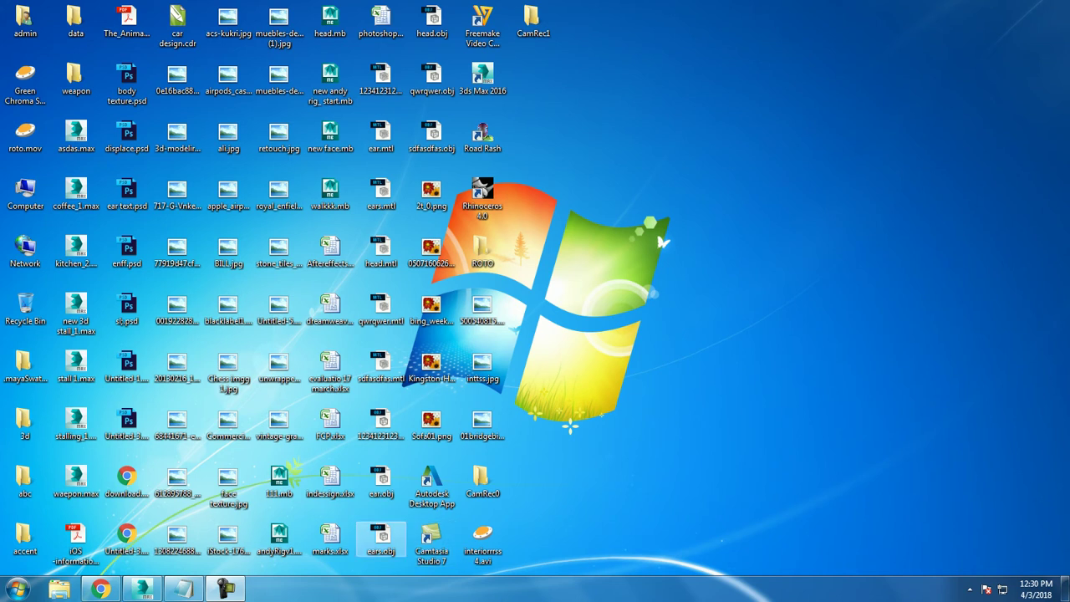
Step: Change the Notepad title to Part 5, delete the last two closing lines, and return to 3ds Max
click(184, 589)
mouse_move(295, 253)
mouse_down()
mouse_move(65, 253)
mouse_move(65, 210)
mouse_up()
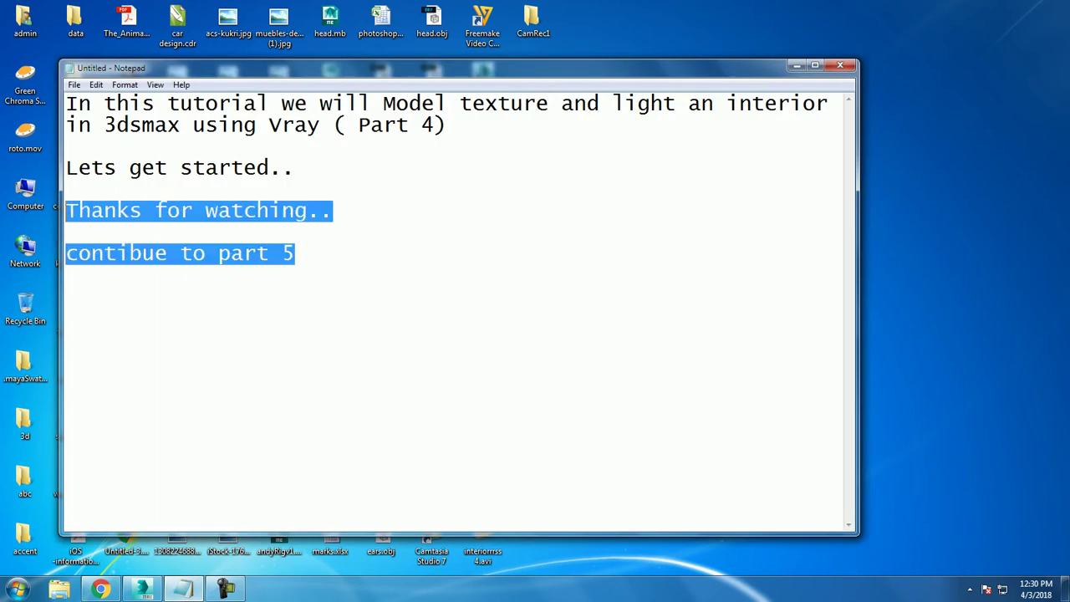
key(Delete)
double_click(428, 124)
text(5)
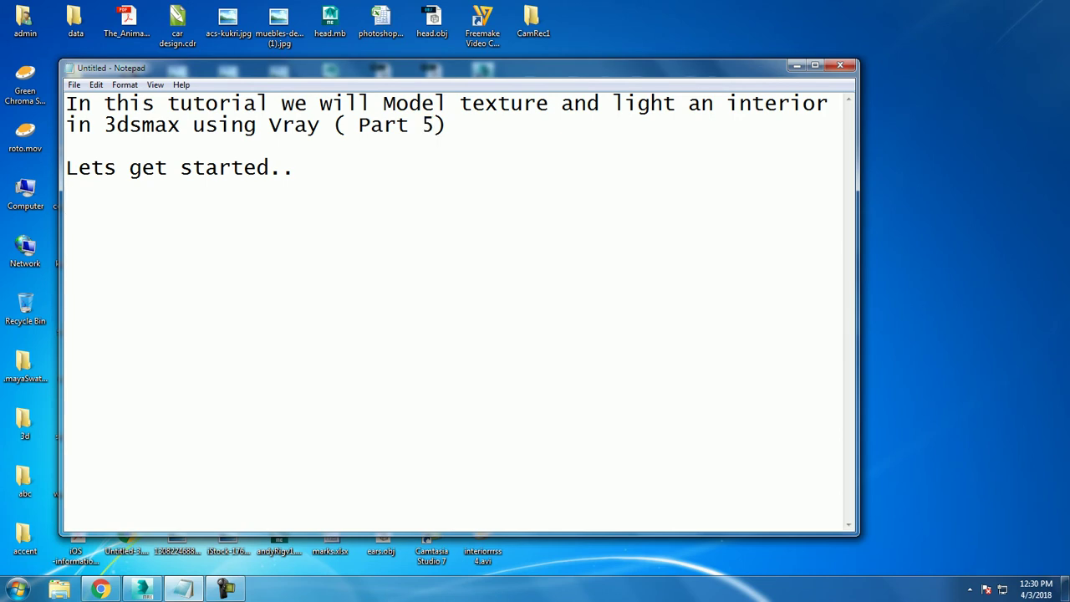
click(796, 65)
click(142, 589)
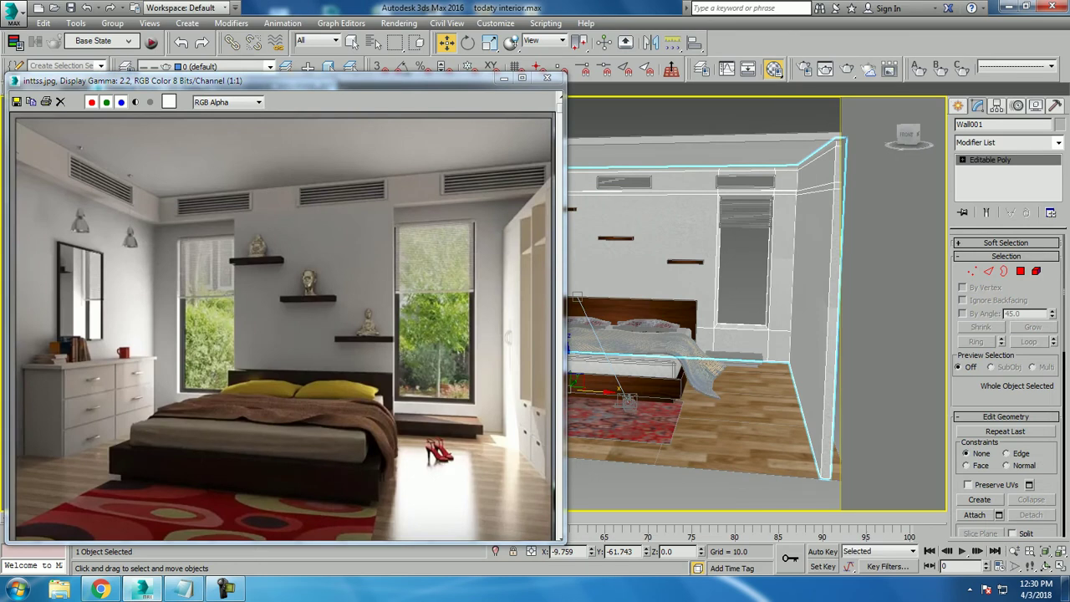
Step: Select the small bench beside the bed and assign it the 04 - Default material
drag(334, 80, 253, 89)
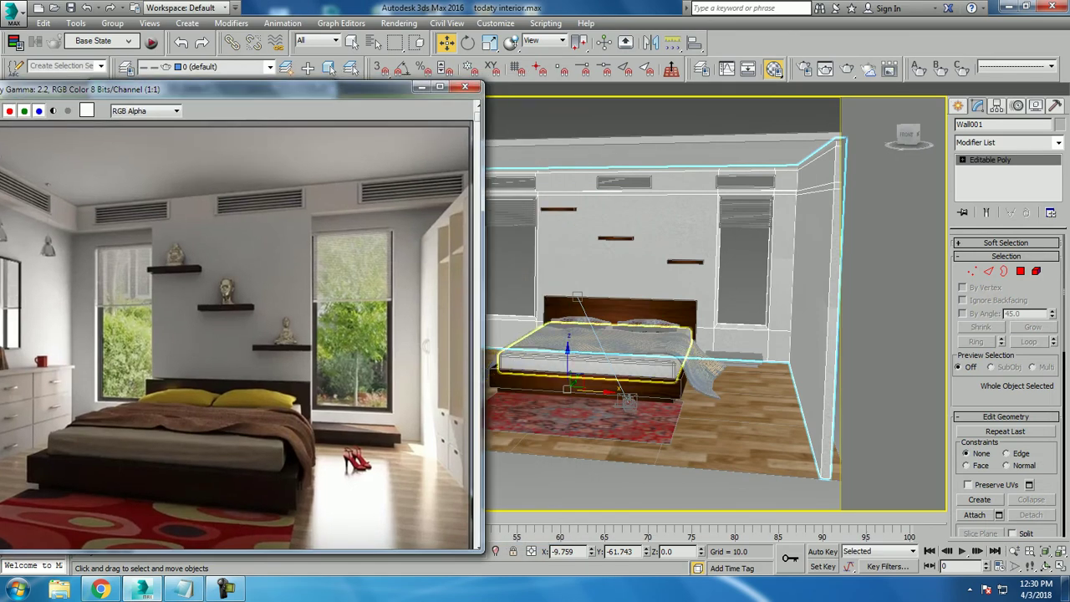
alt+middle_drag(602, 360, 753, 351)
scroll(677, 376, up, 5)
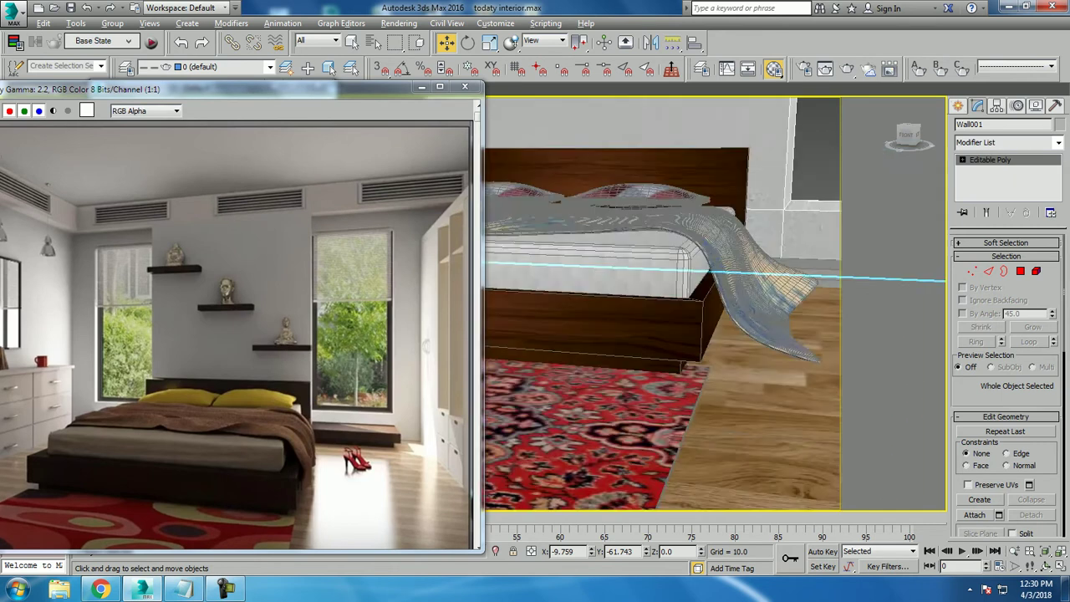
alt+middle_drag(586, 376, 678, 377)
click(679, 376)
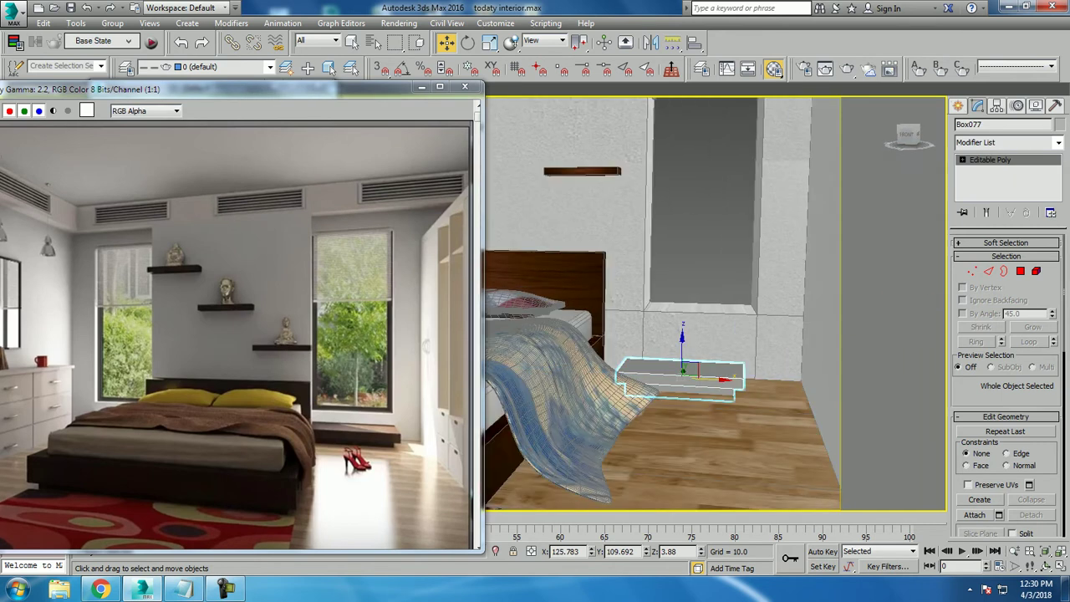
click(775, 69)
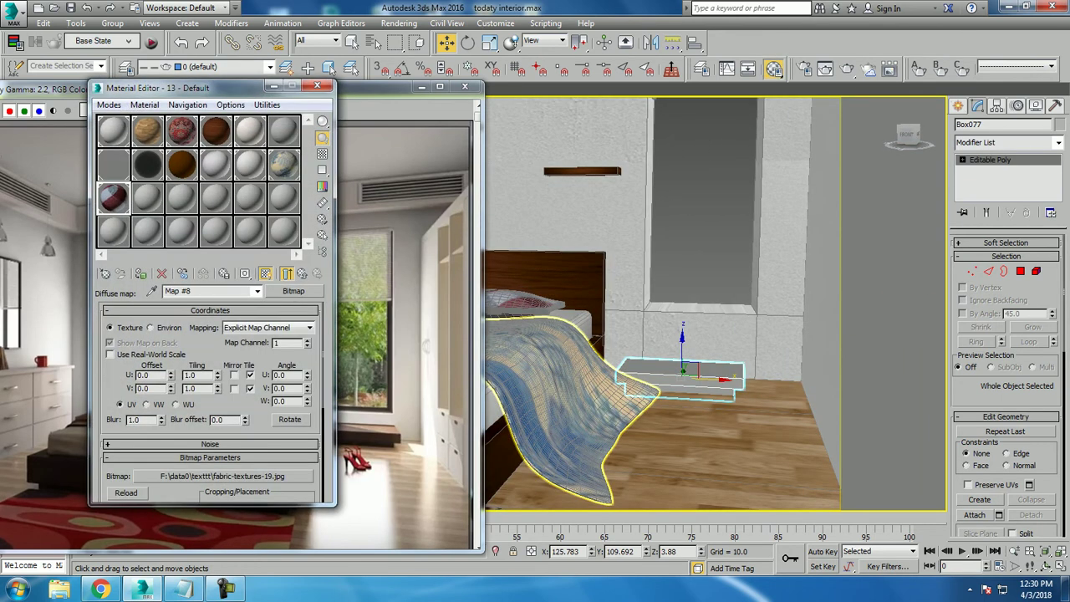
click(182, 164)
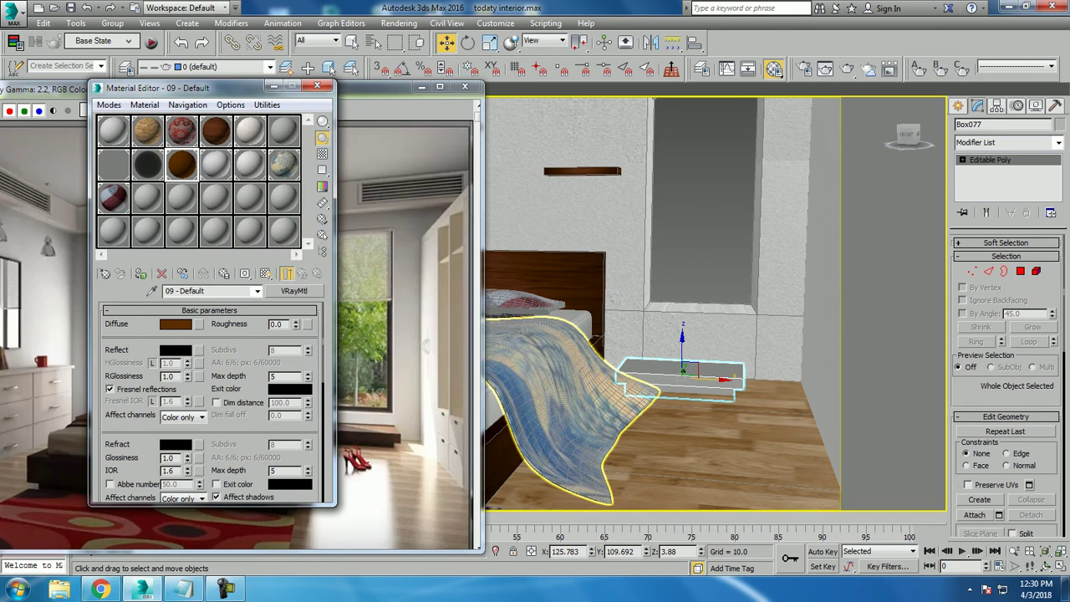
click(215, 129)
click(140, 273)
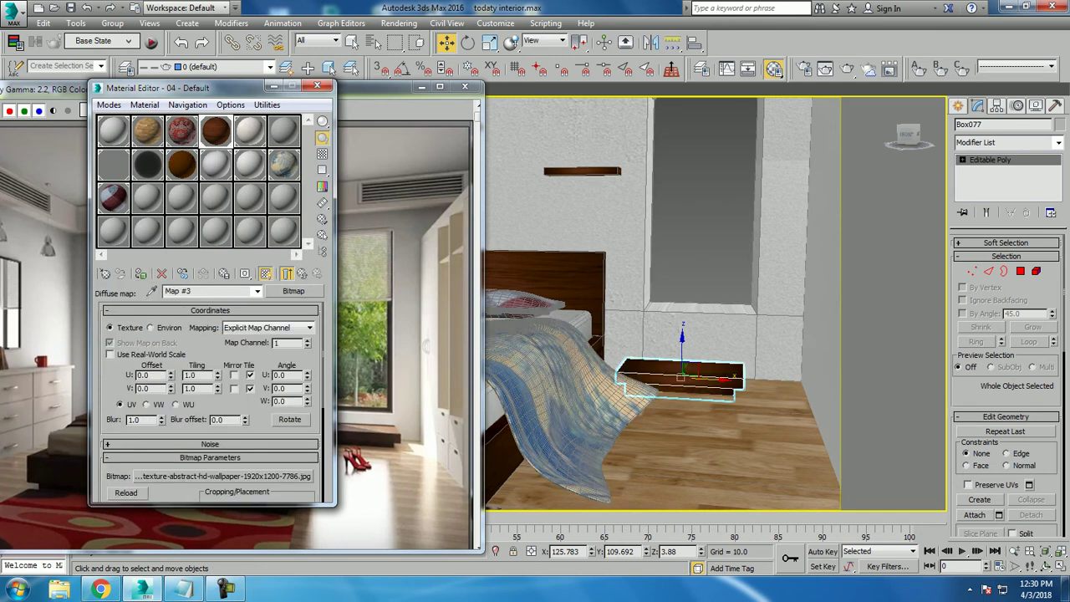
Step: Add a Box-mapped UVW Map modifier to the bench and show its material shaded in the viewport
click(1059, 142)
key(u)
key(u)
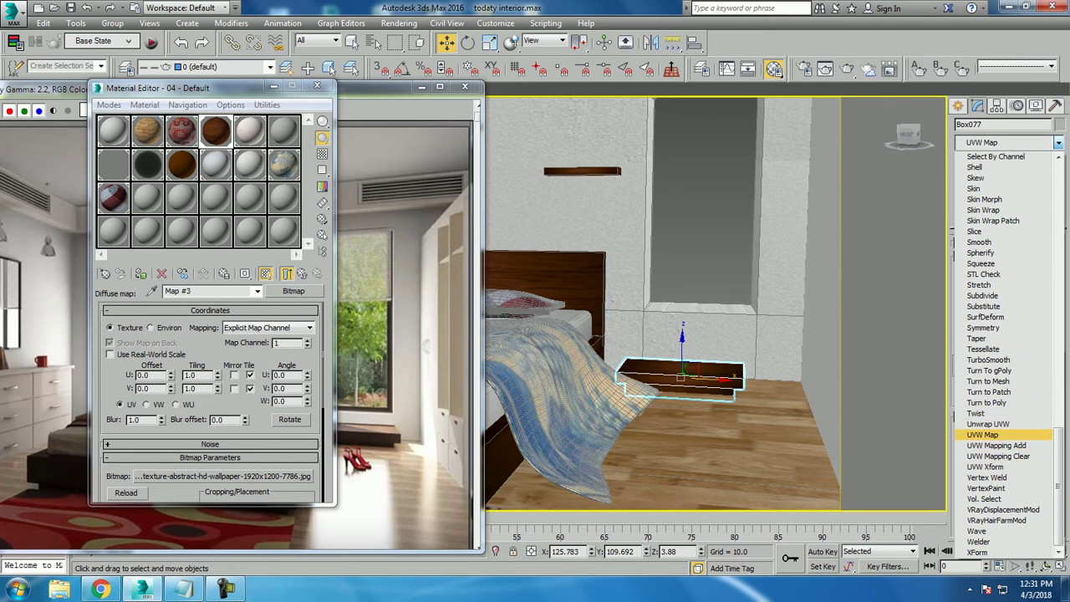
key(Return)
click(981, 318)
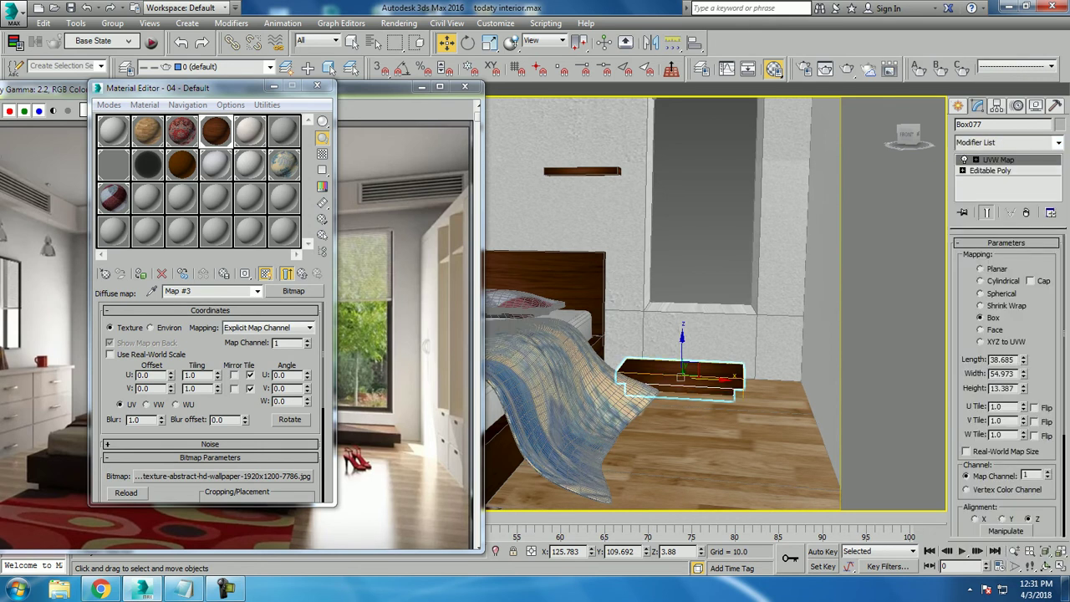
click(140, 273)
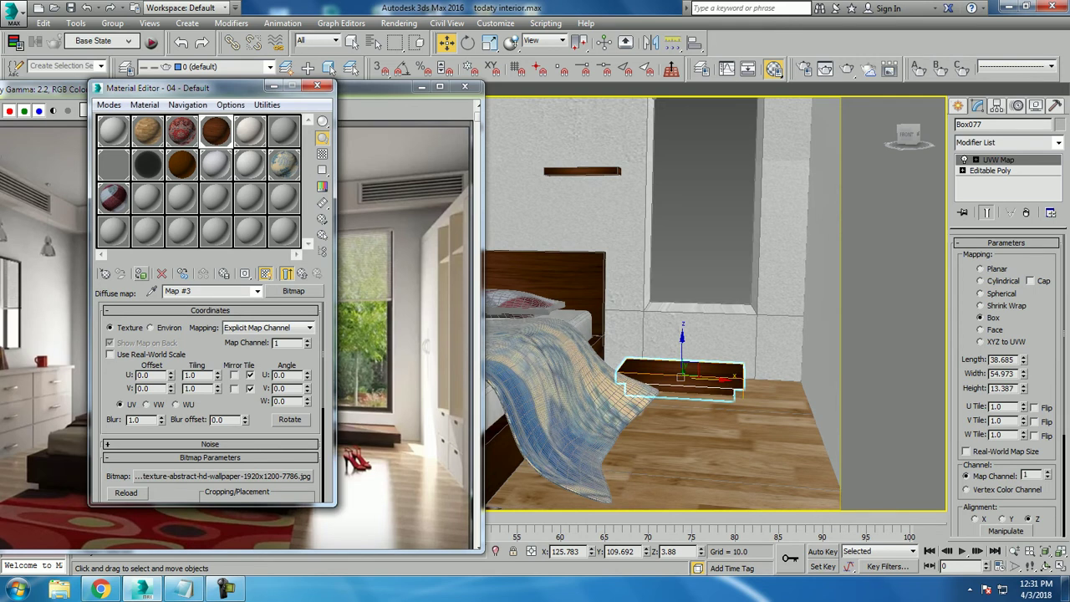
Step: Close the material editor, orbit and zoom to the pendant lamps, and select Line002 near the door
click(274, 87)
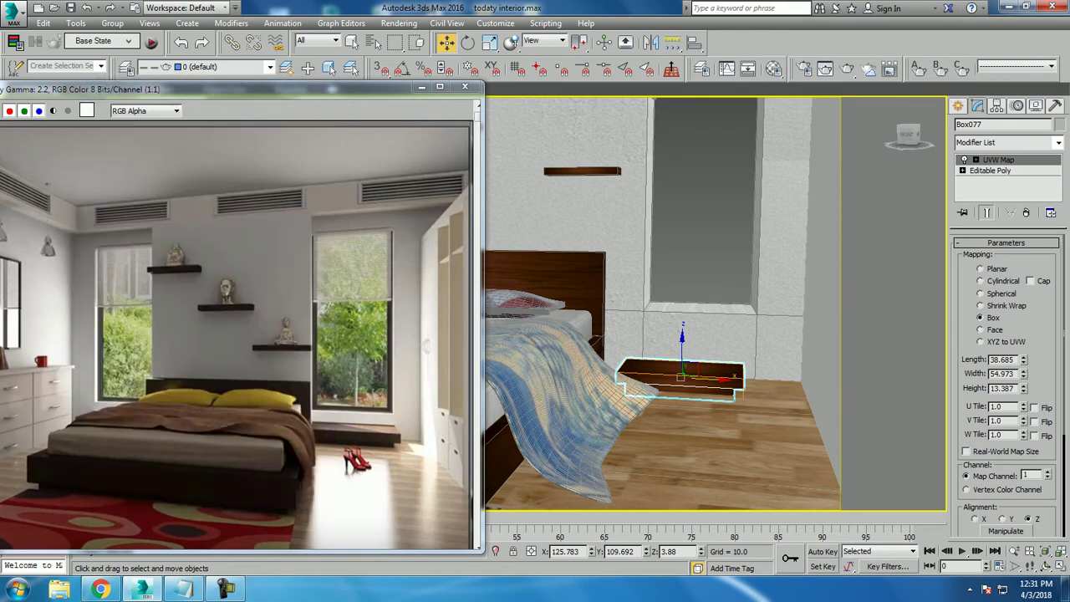
scroll(753, 377, up, 5)
scroll(669, 334, down, 5)
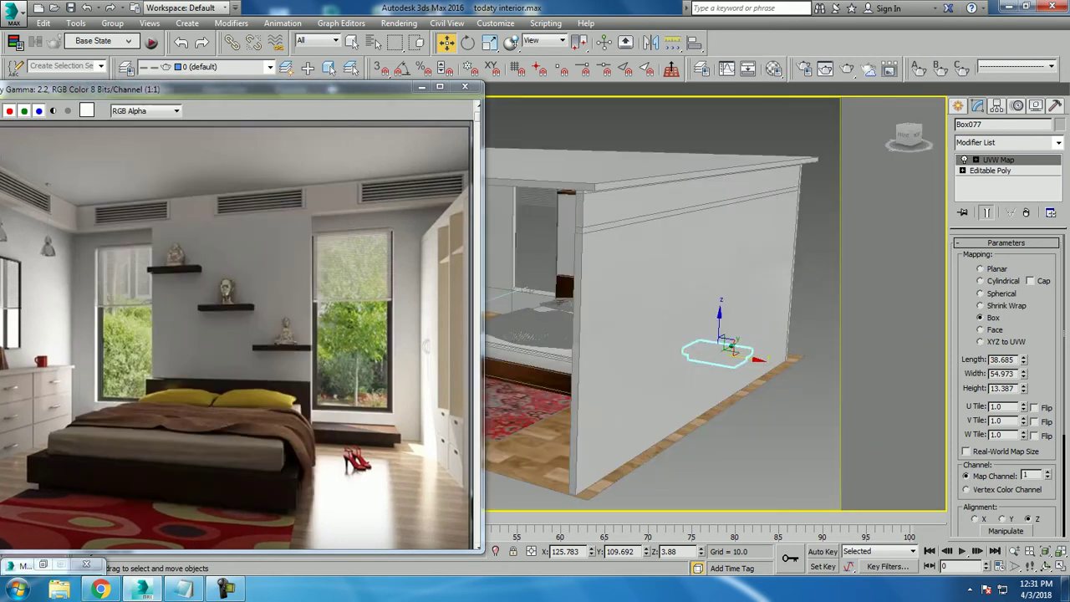
scroll(669, 335, down, 4)
mouse_move(669, 335)
alt+middle_down()
mouse_move(752, 351)
mouse_move(694, 343)
mouse_move(727, 302)
alt+middle_up()
scroll(669, 335, up, 2)
scroll(669, 335, up, 2)
scroll(711, 335, up, 3)
scroll(711, 334, up, 2)
click(728, 292)
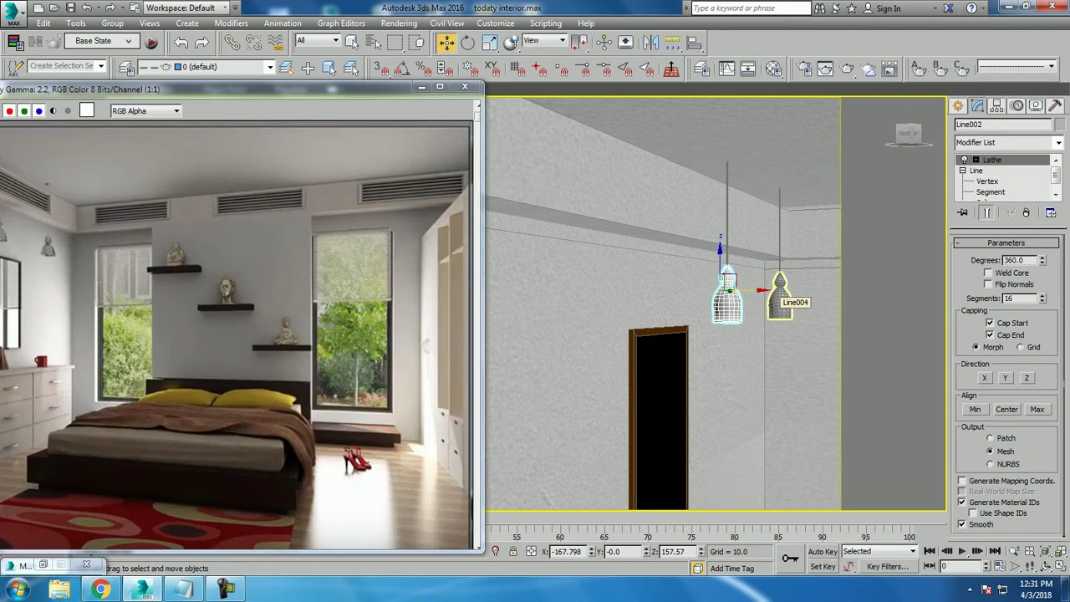
Step: Convert the Line002 pendant lamp to an Editable Poly
key(ctrl+i)
right_click(759, 216)
click(892, 362)
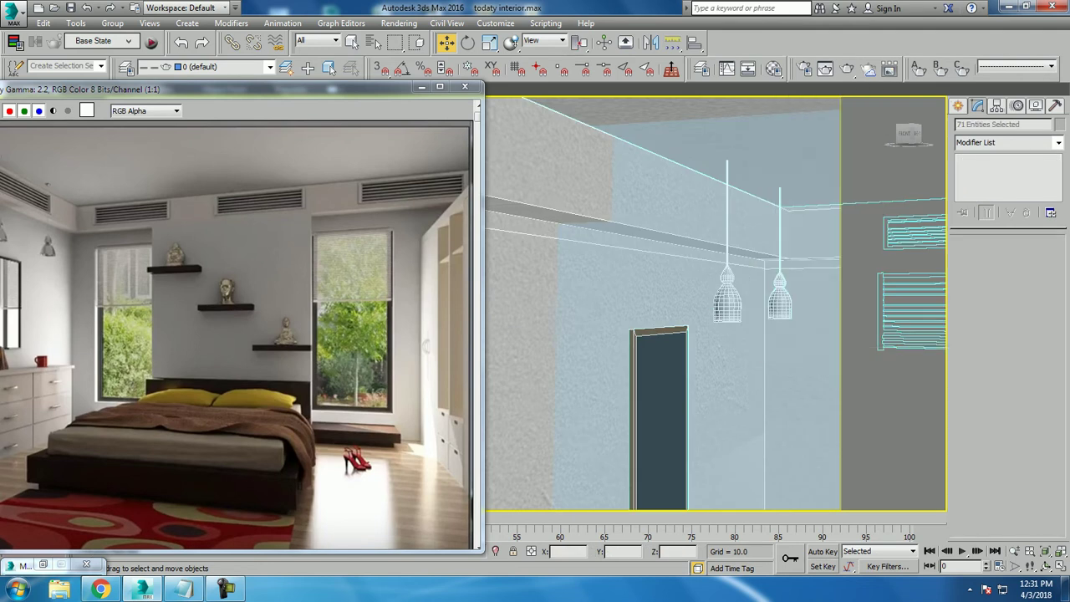
key(ctrl+i)
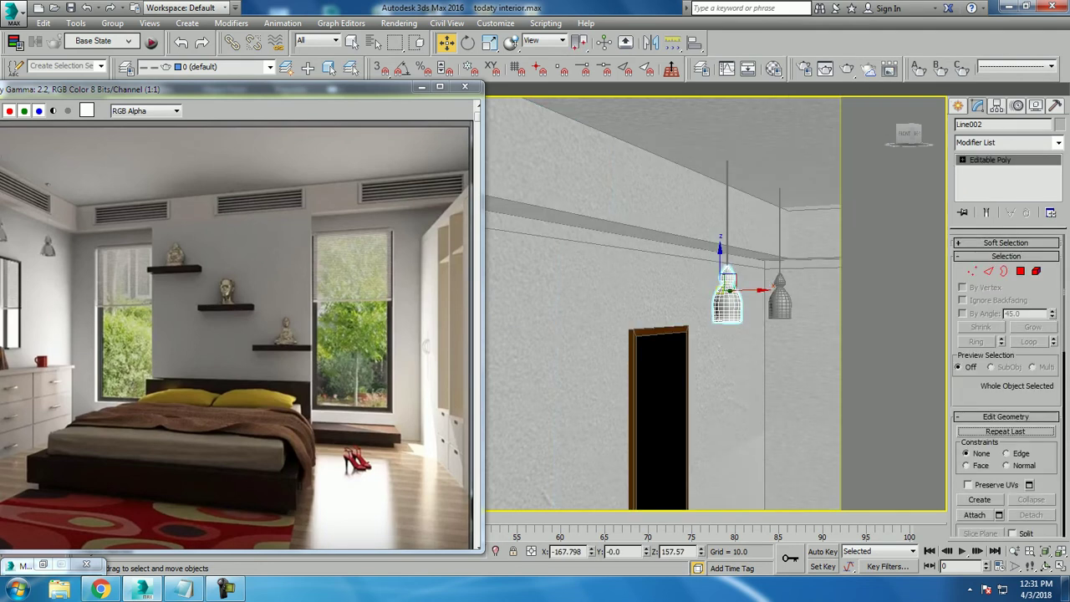
Step: Turn the unused 14 - Default material slot into a VRayMtl
key(m)
click(147, 197)
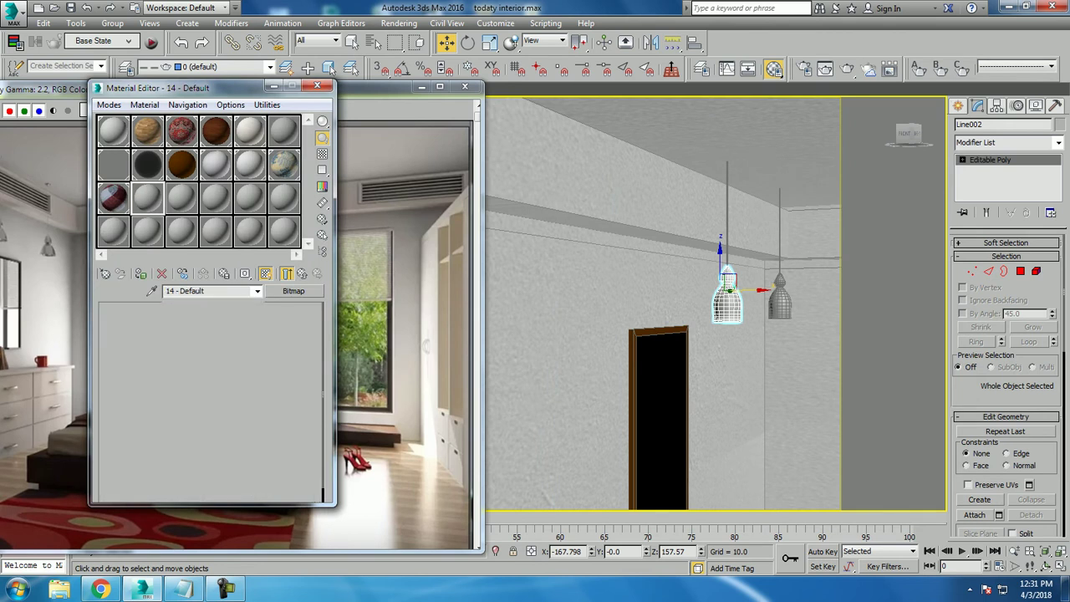
click(294, 291)
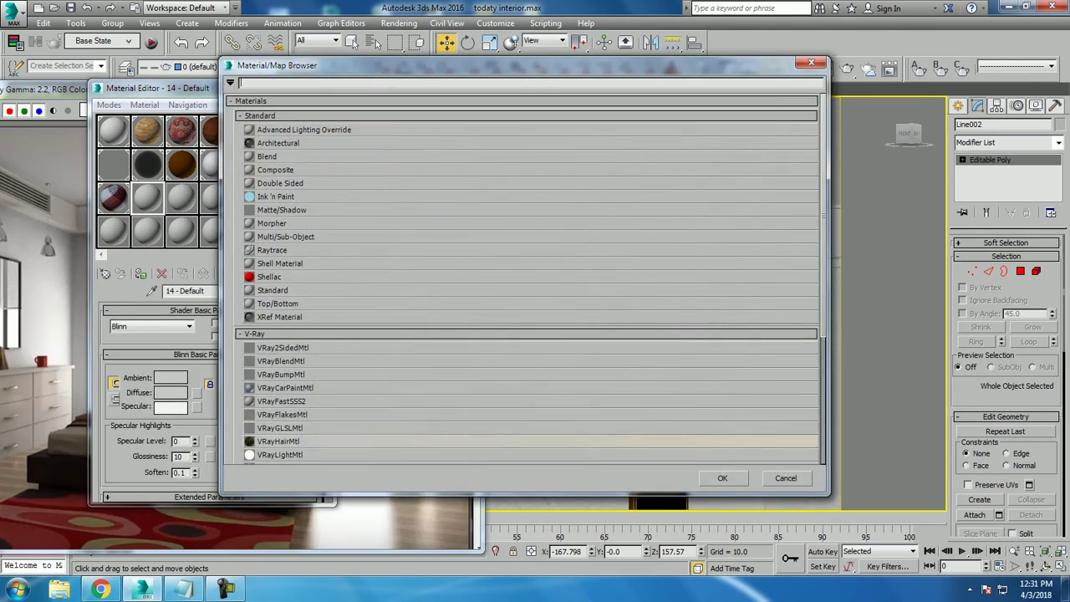
scroll(284, 428, down, 2)
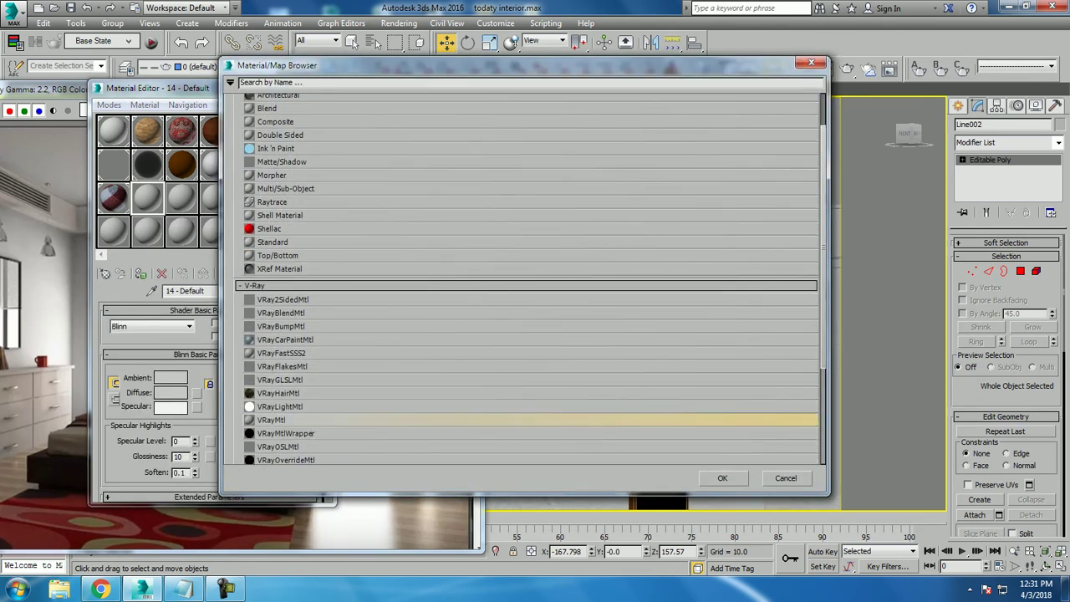
double_click(276, 420)
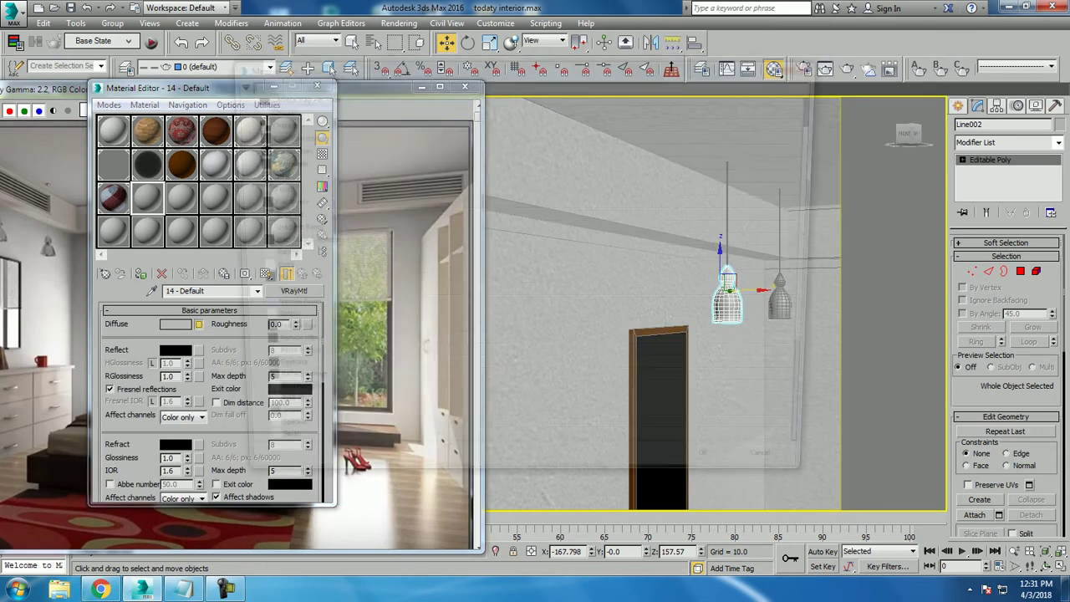
Step: Load brushed-metal-texture-steel-background-17.jpeg as the diffuse bitmap and show it in the viewport
click(198, 324)
double_click(270, 130)
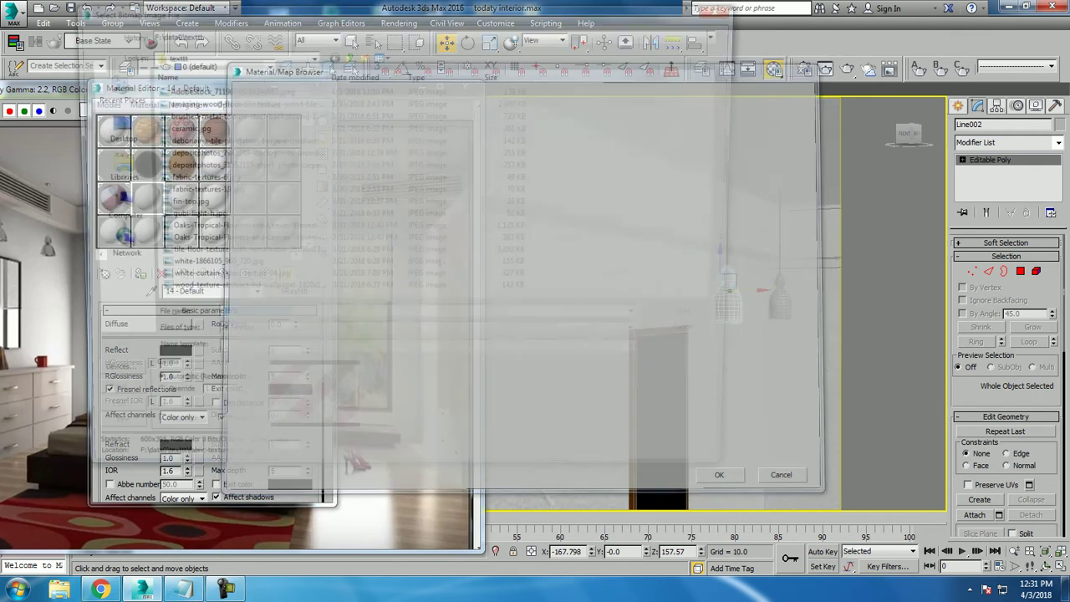
click(238, 292)
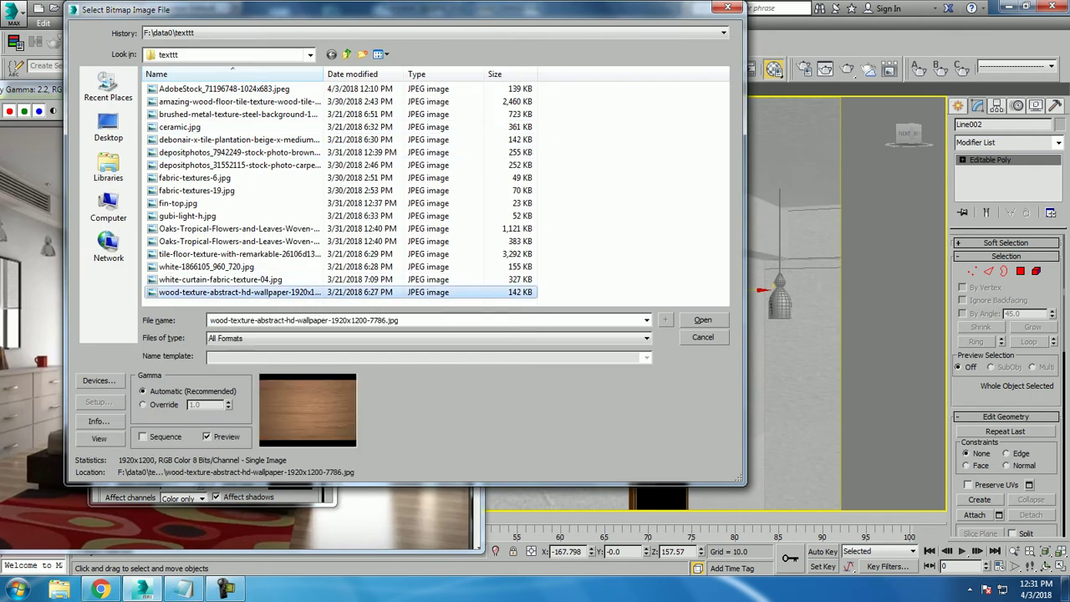
key(Up)
key(Up)
key(Up)
key(Up)
key(Up)
key(Up)
key(Up)
key(Up)
key(Up)
key(Up)
key(Up)
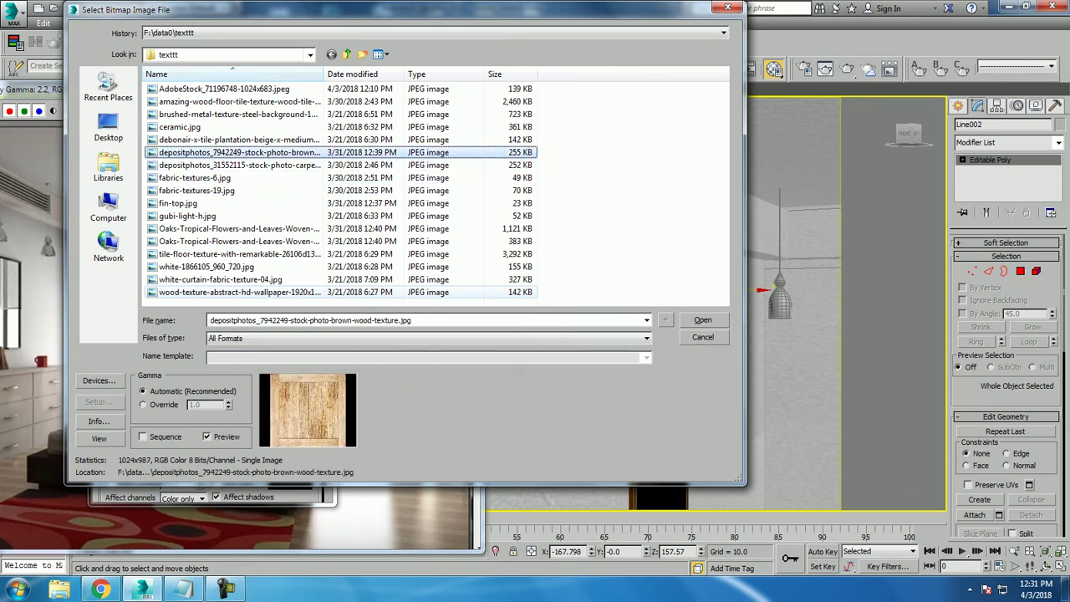
key(Up)
key(Up)
key(Up)
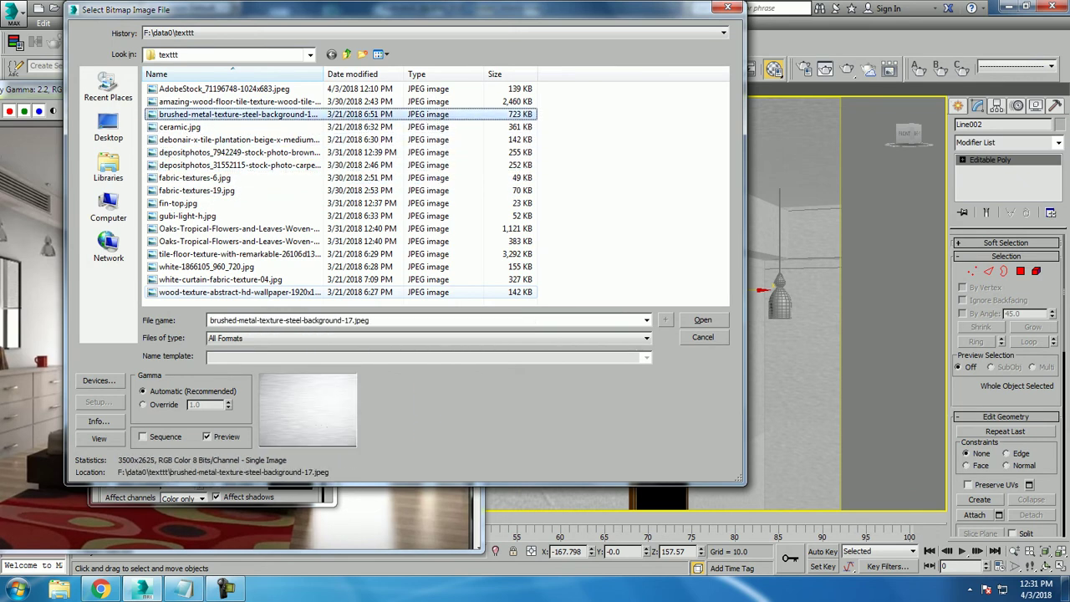
key(Return)
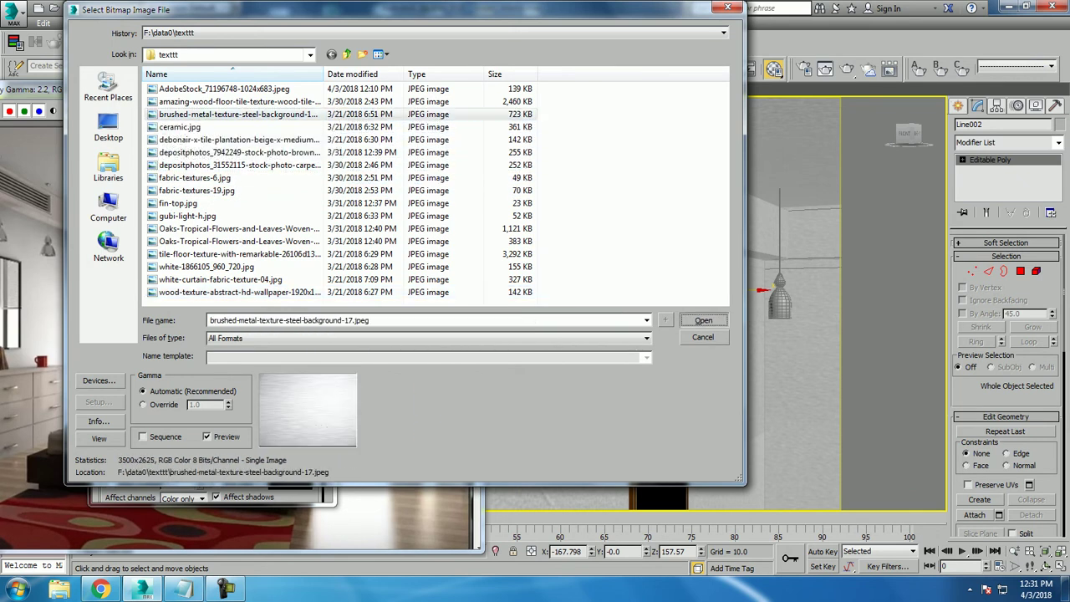
click(265, 273)
Step: Add a UVW Map to Line002 with Cylindrical mapping, X alignment, fitted to the lamp
scroll(757, 286, up, 3)
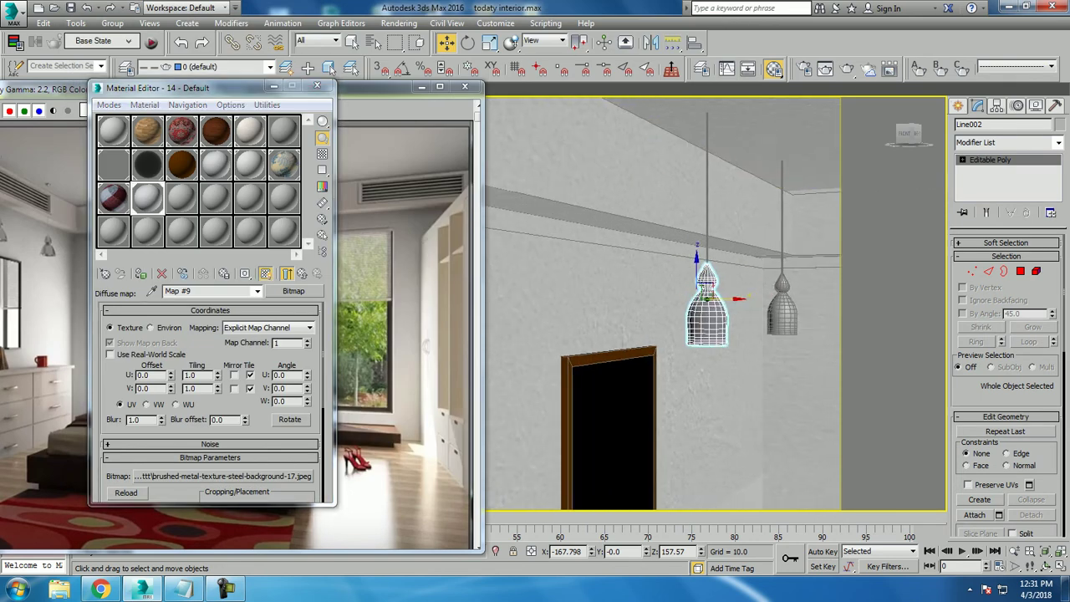
scroll(764, 335, up, 2)
click(1058, 143)
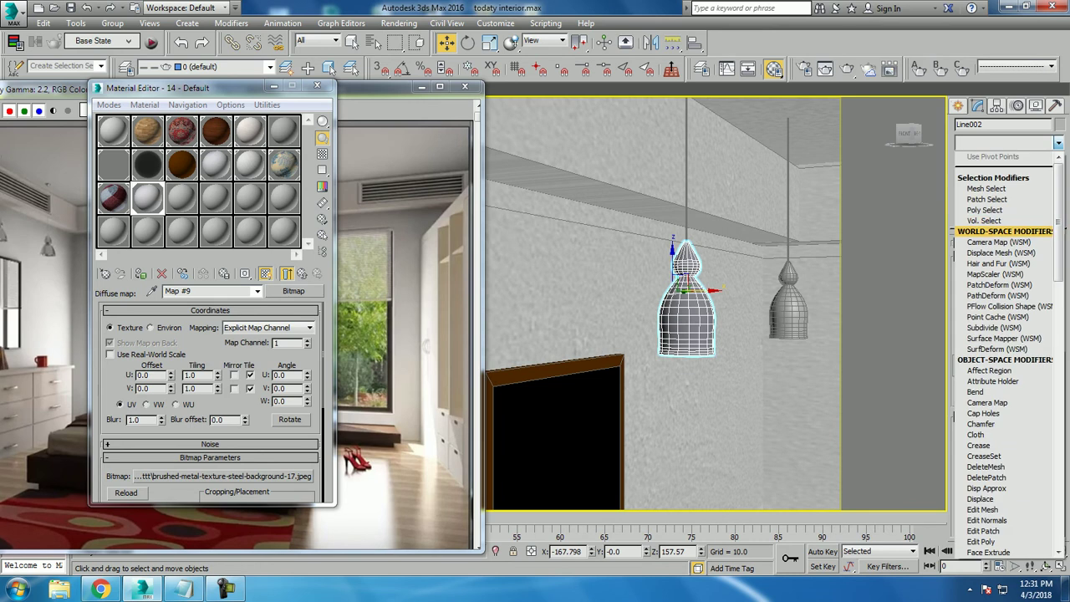
scroll(1004, 334, down, 10)
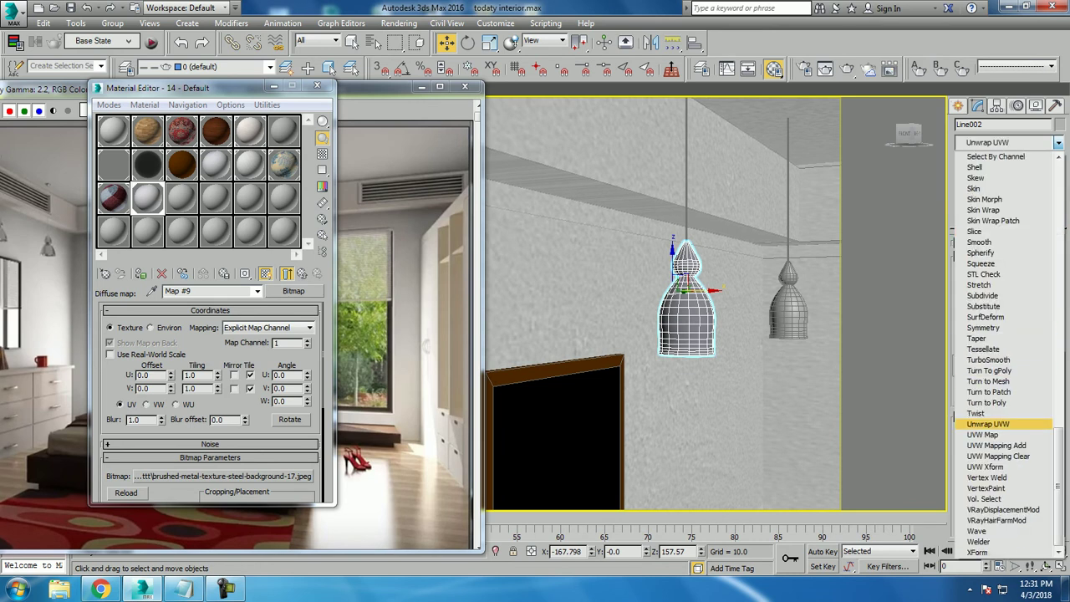
click(995, 424)
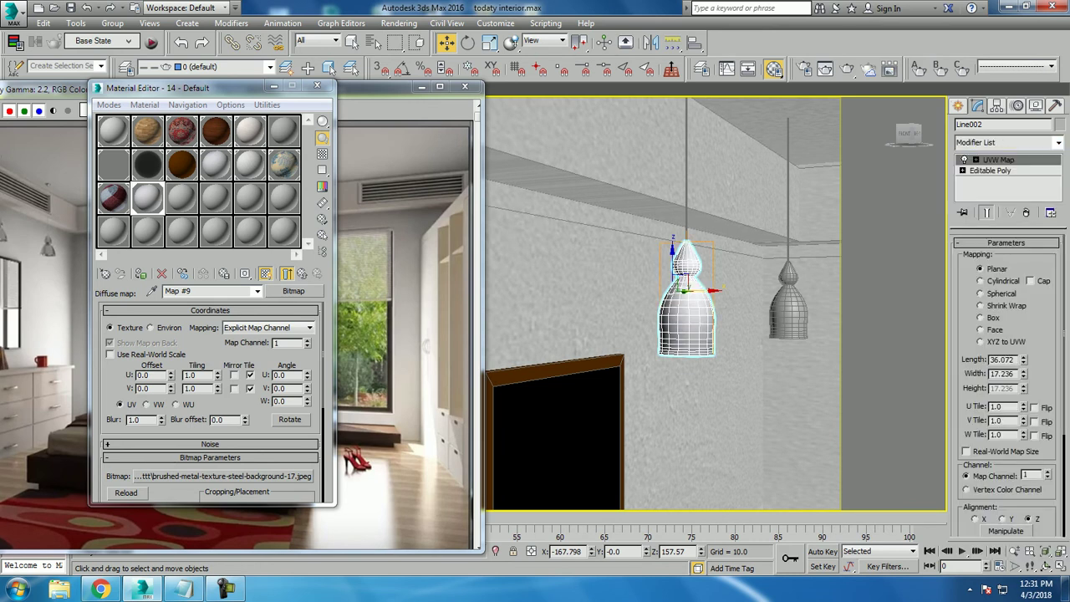
click(980, 281)
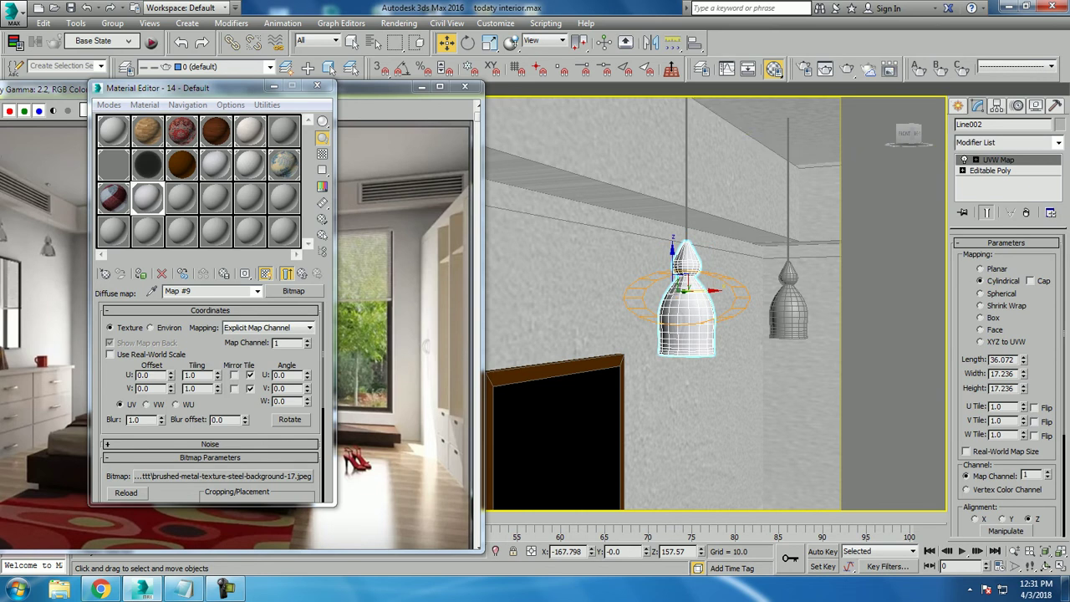
click(1002, 518)
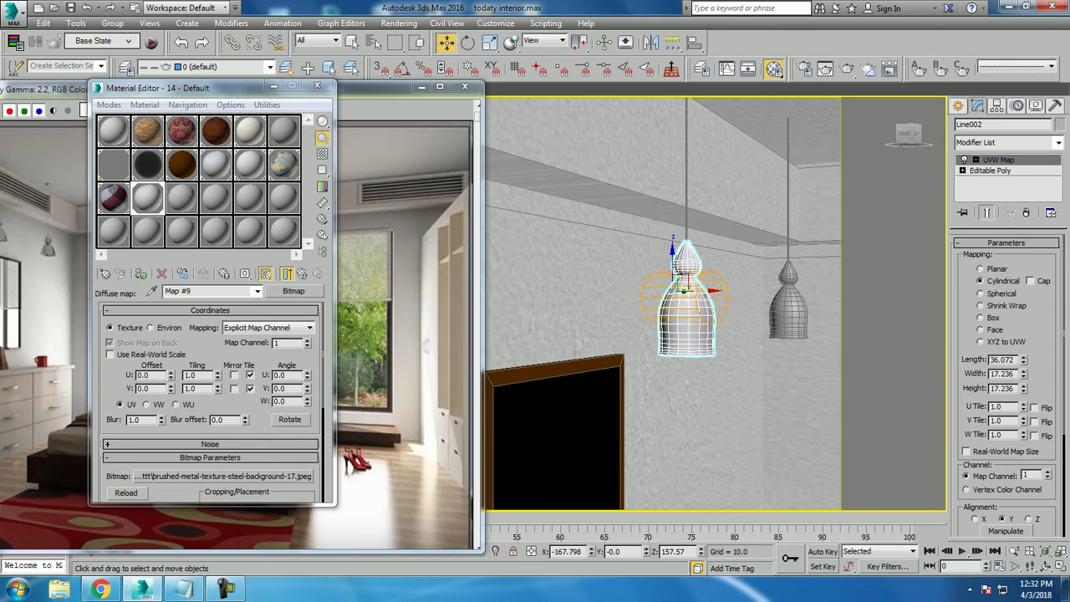
click(975, 519)
scroll(1008, 376, down, 3)
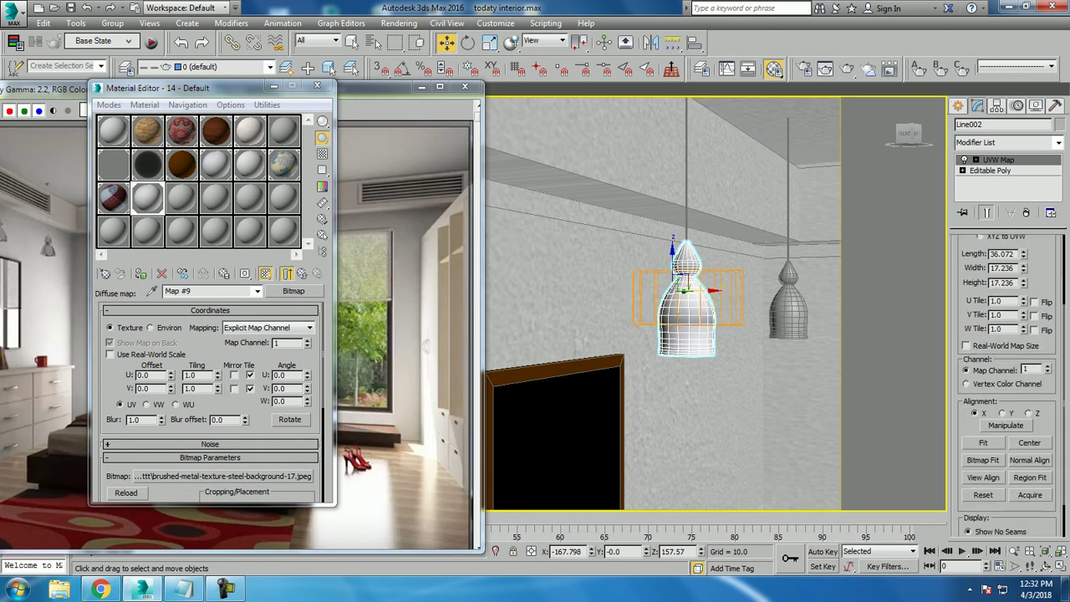
click(984, 442)
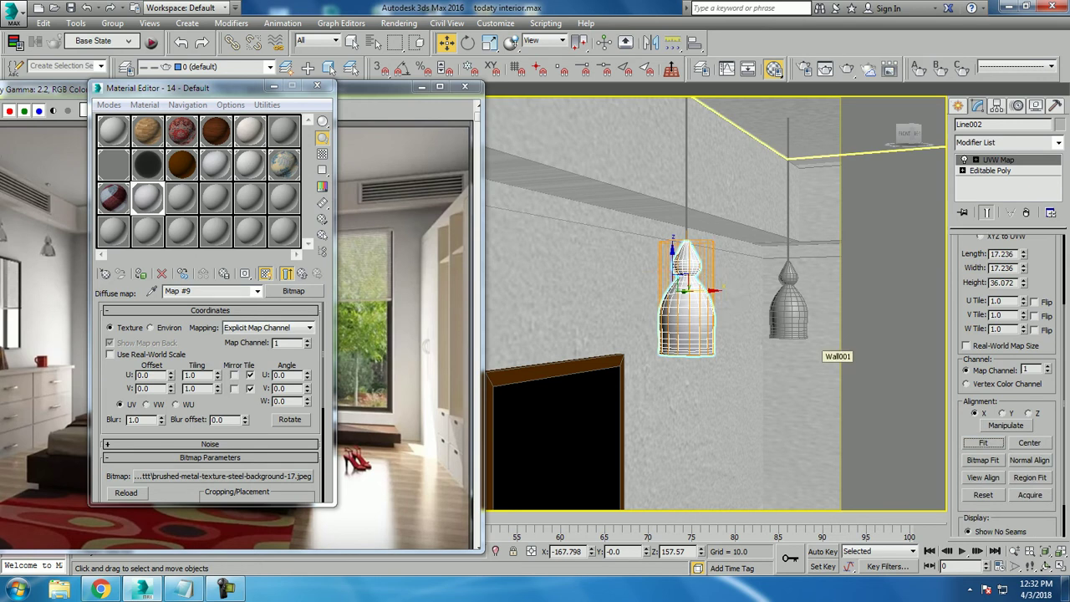
Step: Set material 14's reflect colour to light grey 111
click(302, 274)
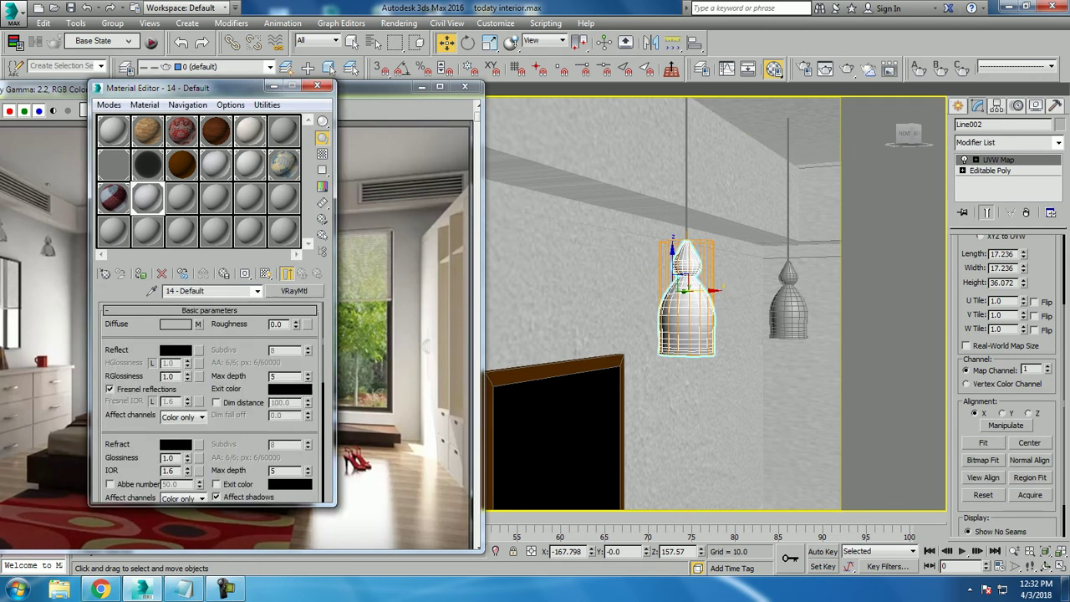
click(175, 349)
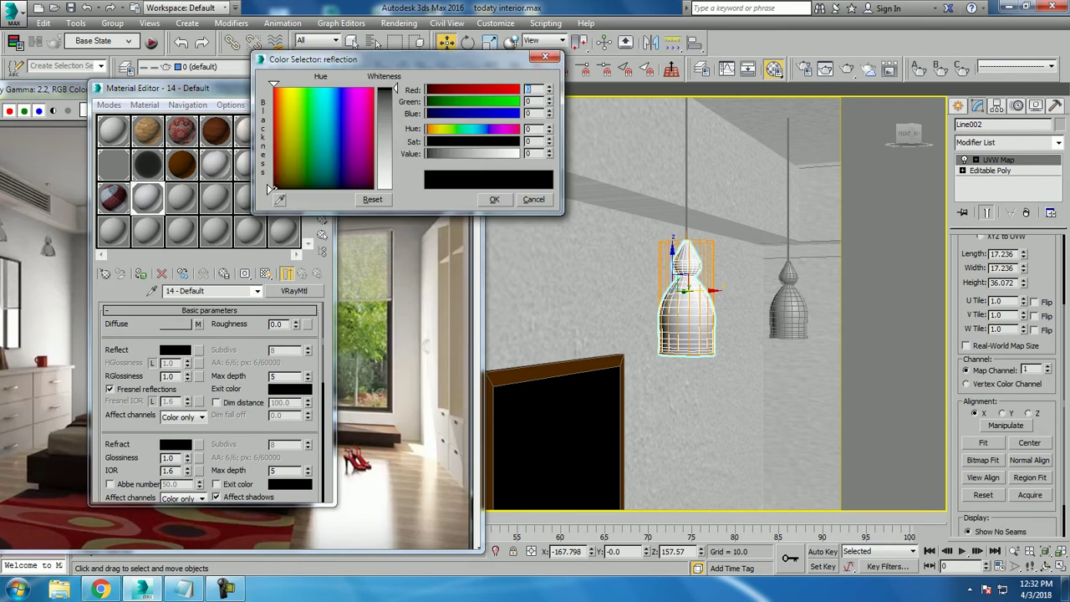
drag(426, 154, 489, 154)
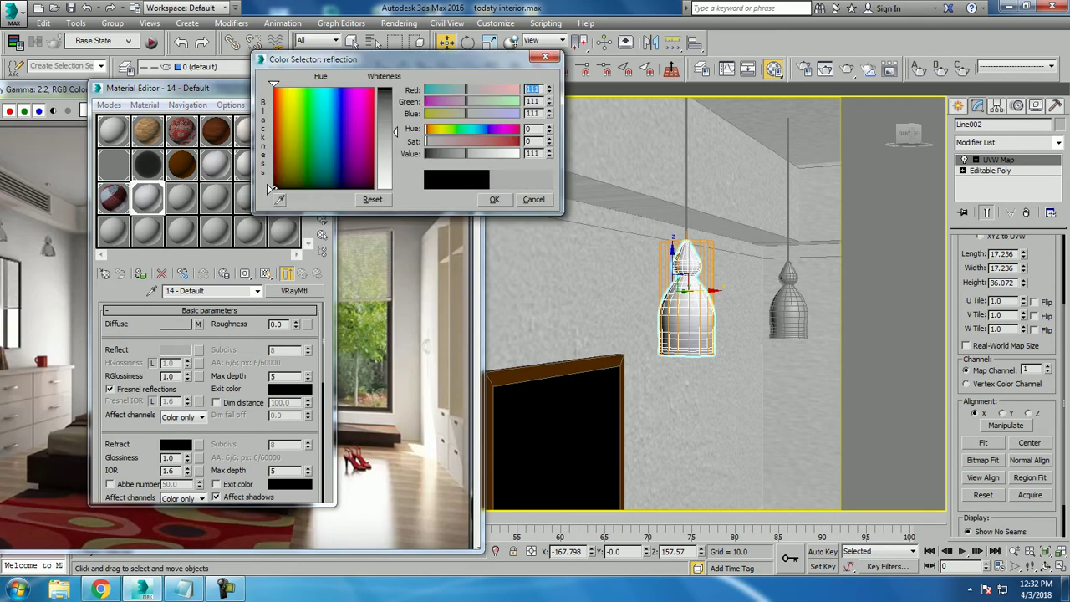
click(494, 199)
Step: Give the right pendant lamp Line004 a Cylindrical UVW Map aligned to X and fitted
click(789, 305)
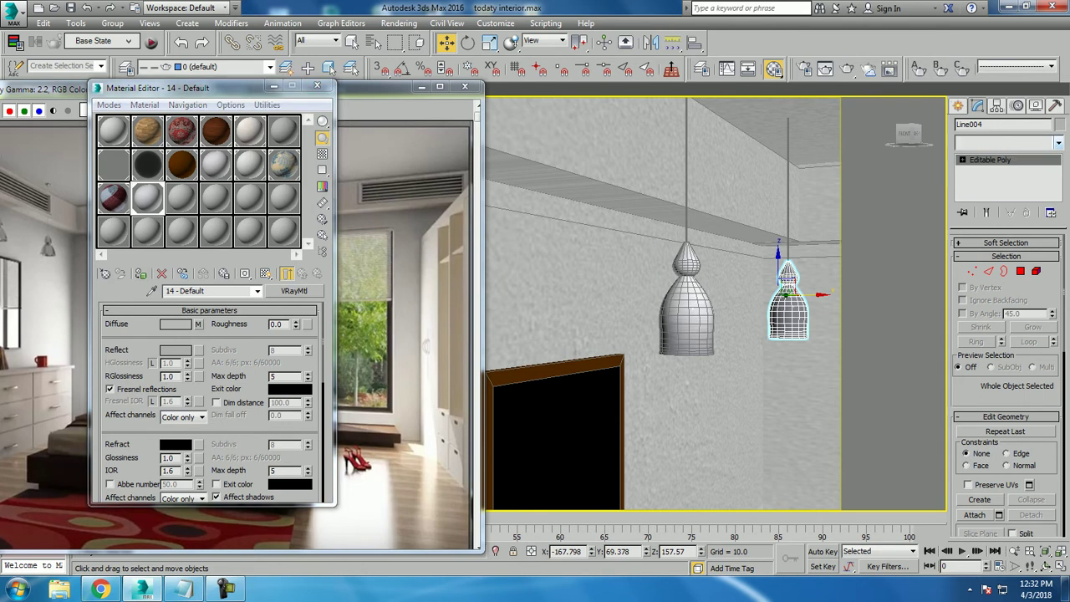
click(1059, 143)
text(u)
key(Down)
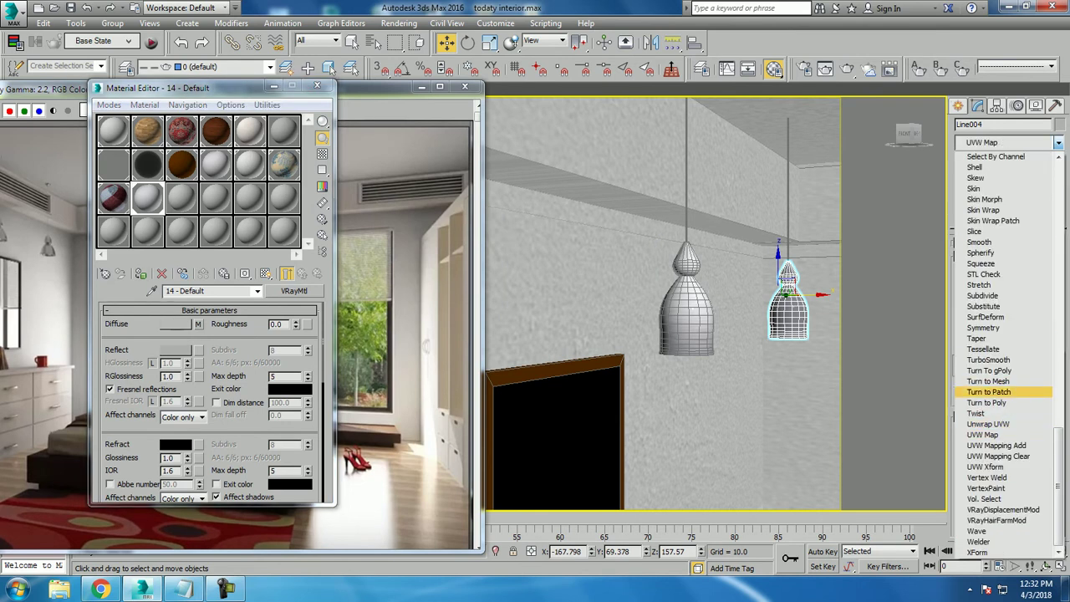
key(Return)
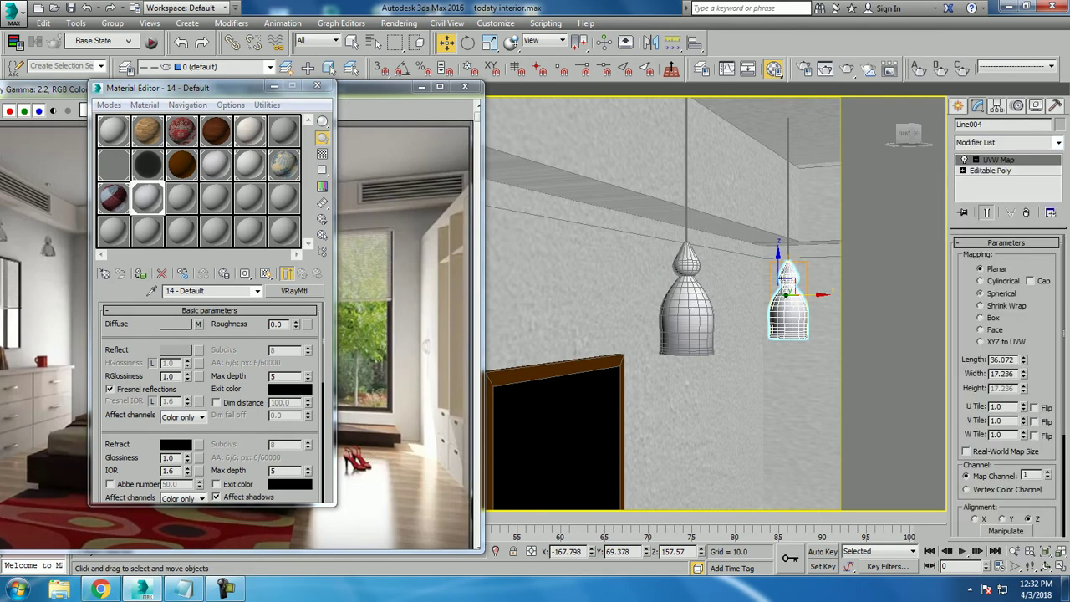
click(980, 281)
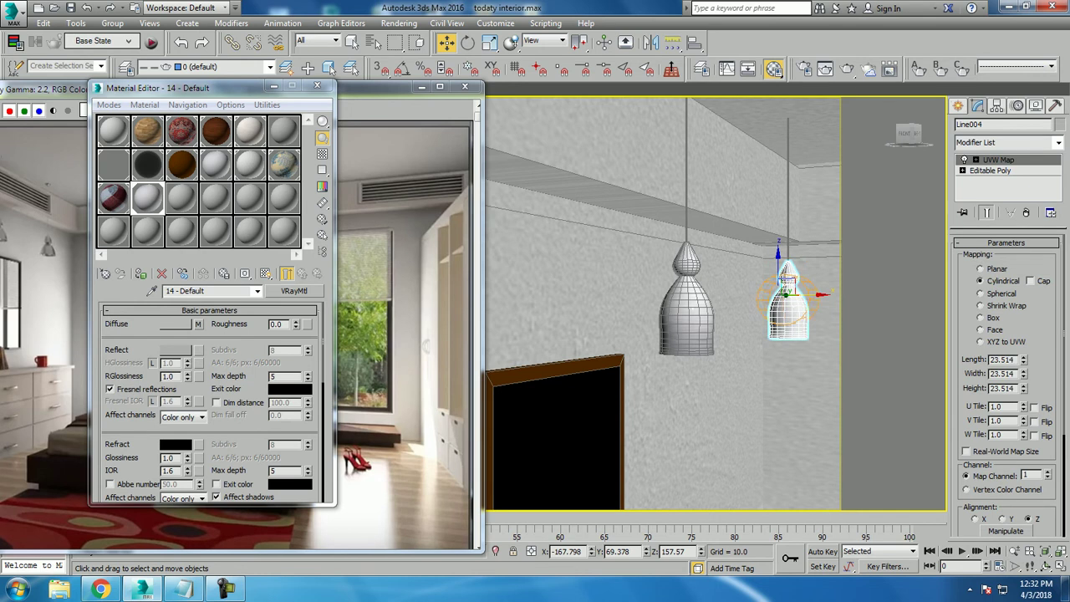
click(975, 520)
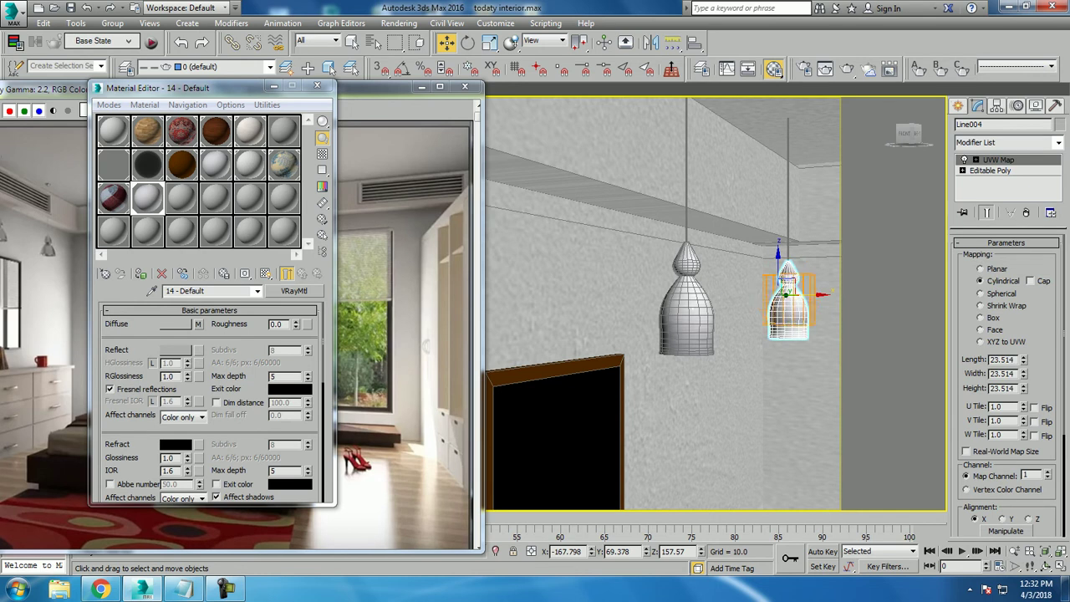
scroll(1008, 377, down, 4)
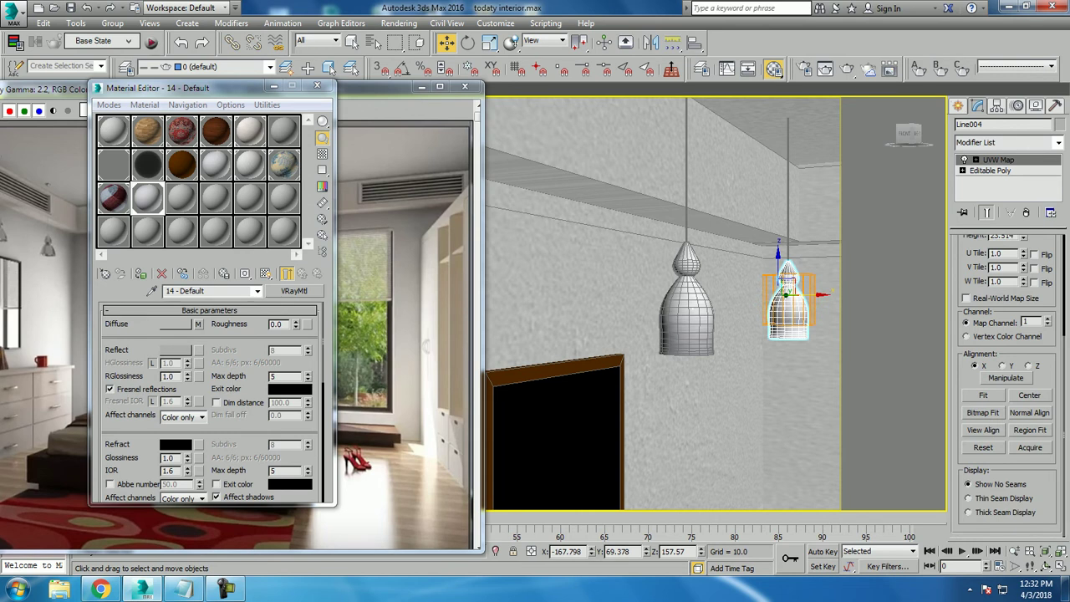
click(984, 395)
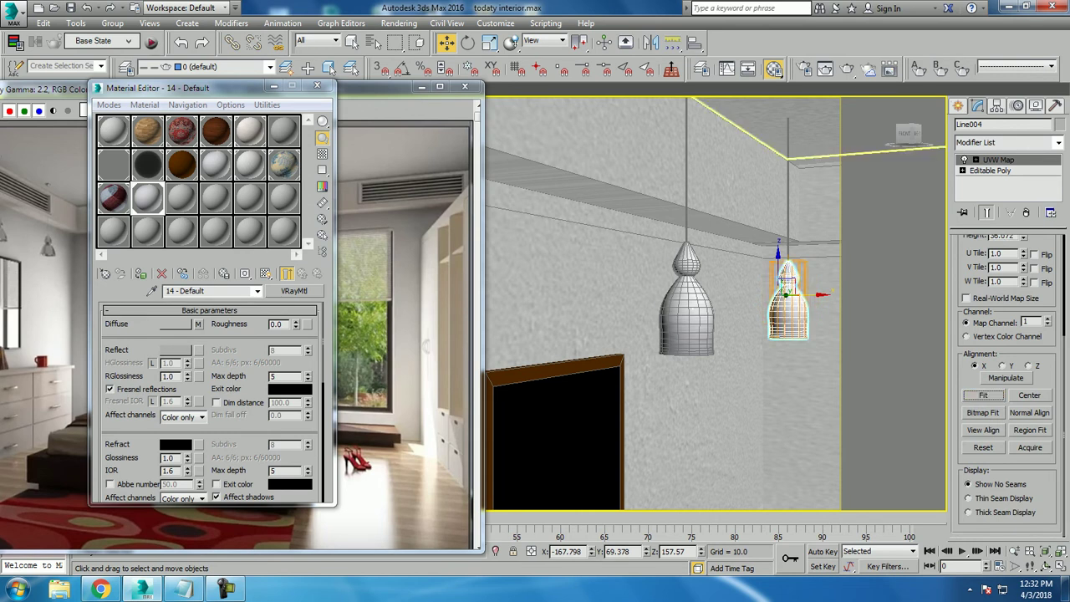
Step: Select both pendant lamp cords
alt+middle_drag(719, 335, 702, 330)
click(688, 192)
ctrl+click(782, 201)
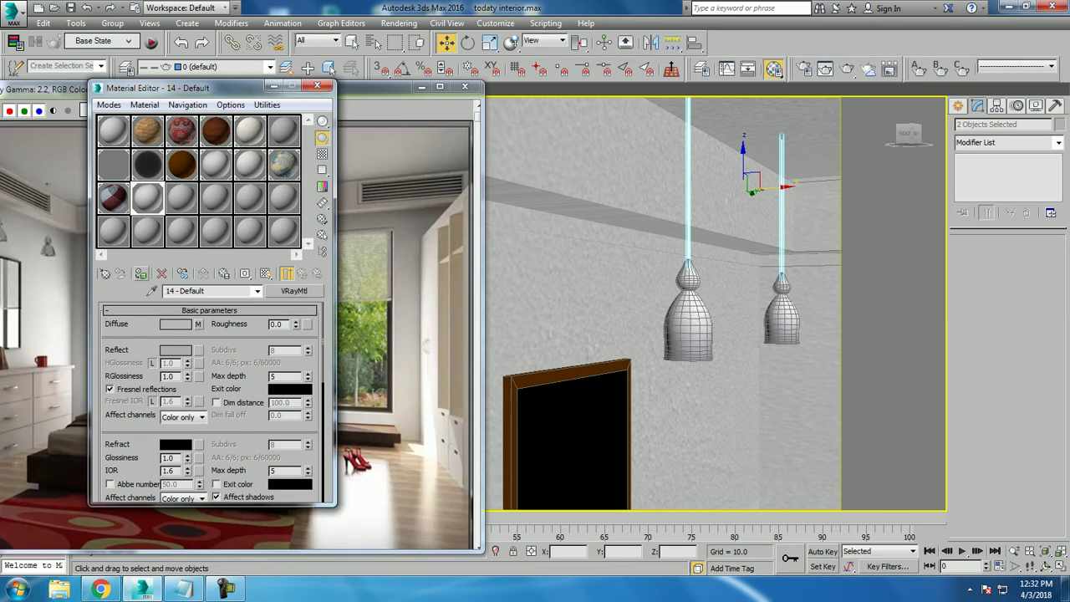
Step: Navigate around the bedroom to a side view of the cabinet and the wall behind the bed
alt+middle_drag(711, 318, 711, 285)
scroll(740, 328, down, 3)
scroll(740, 328, down, 3)
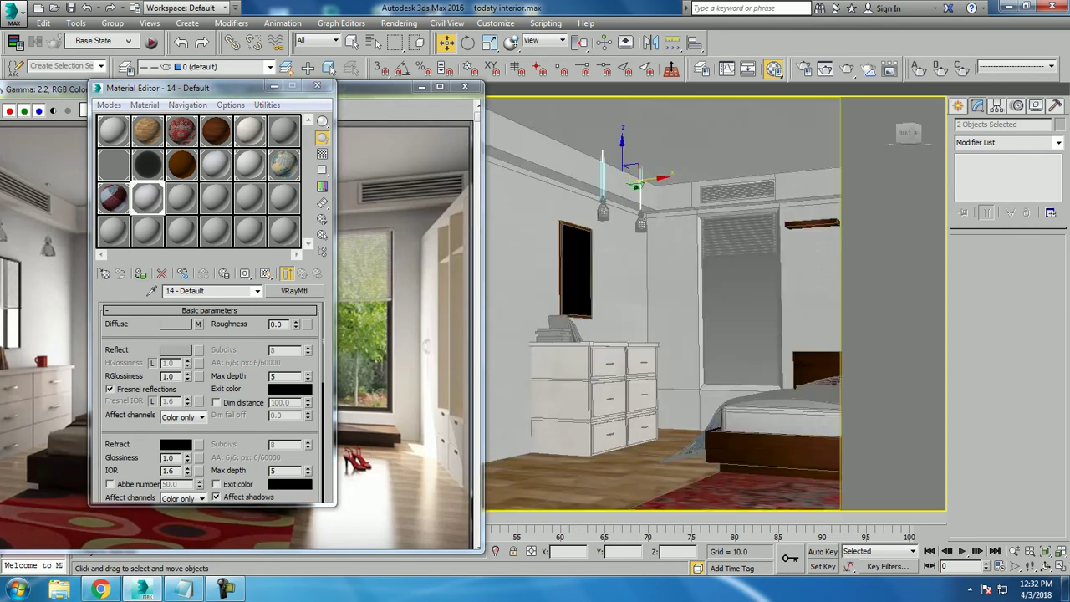
scroll(740, 328, down, 2)
scroll(740, 328, up, 2)
scroll(740, 328, up, 2)
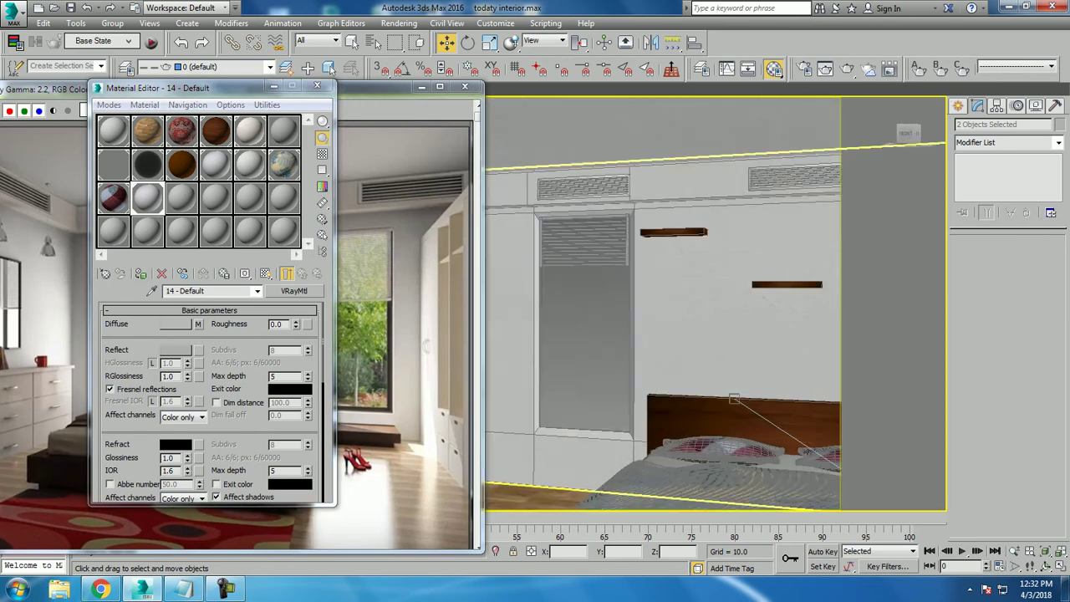
scroll(740, 328, up, 2)
scroll(740, 328, up, 2)
scroll(716, 303, down, 2)
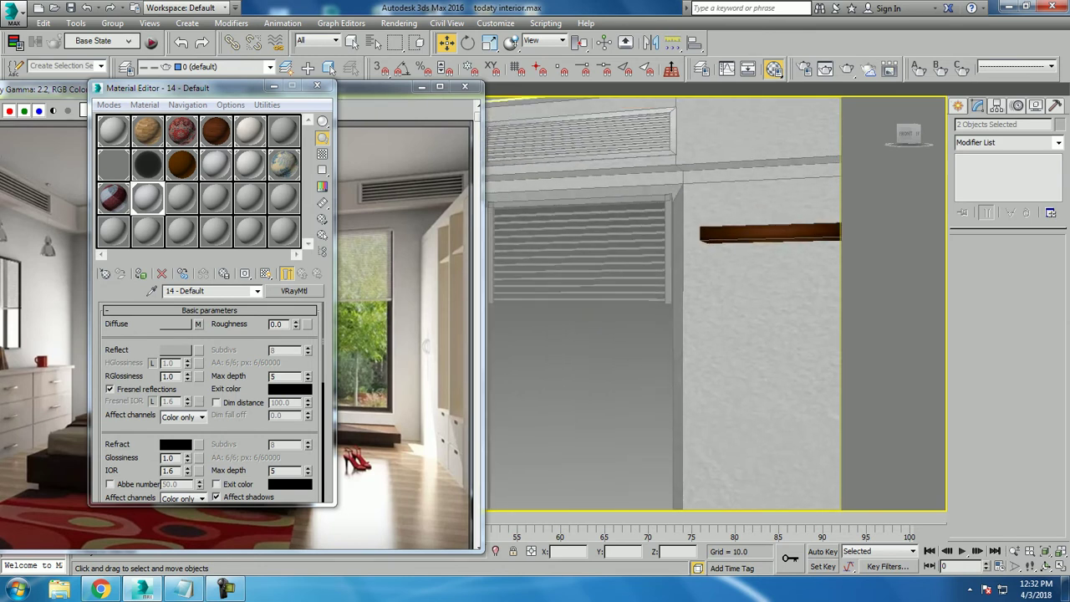
scroll(717, 302, down, 2)
scroll(717, 303, up, 1)
scroll(717, 303, down, 3)
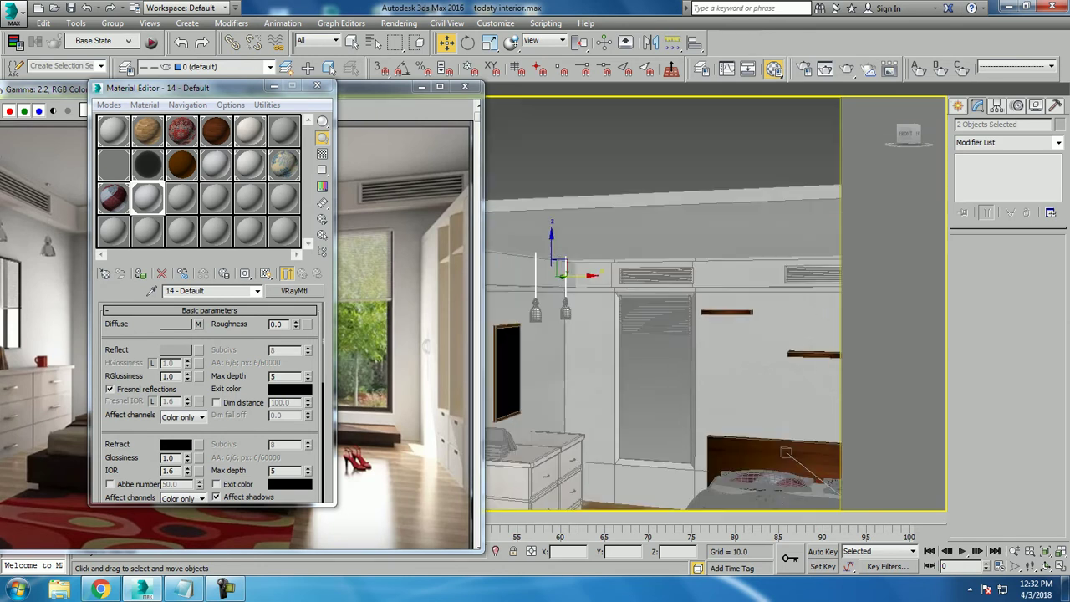
scroll(717, 303, up, 2)
mouse_move(716, 302)
alt+middle_down()
mouse_move(635, 303)
mouse_move(586, 318)
mouse_move(636, 326)
mouse_move(635, 310)
alt+middle_up()
click(619, 376)
scroll(619, 376, down, 2)
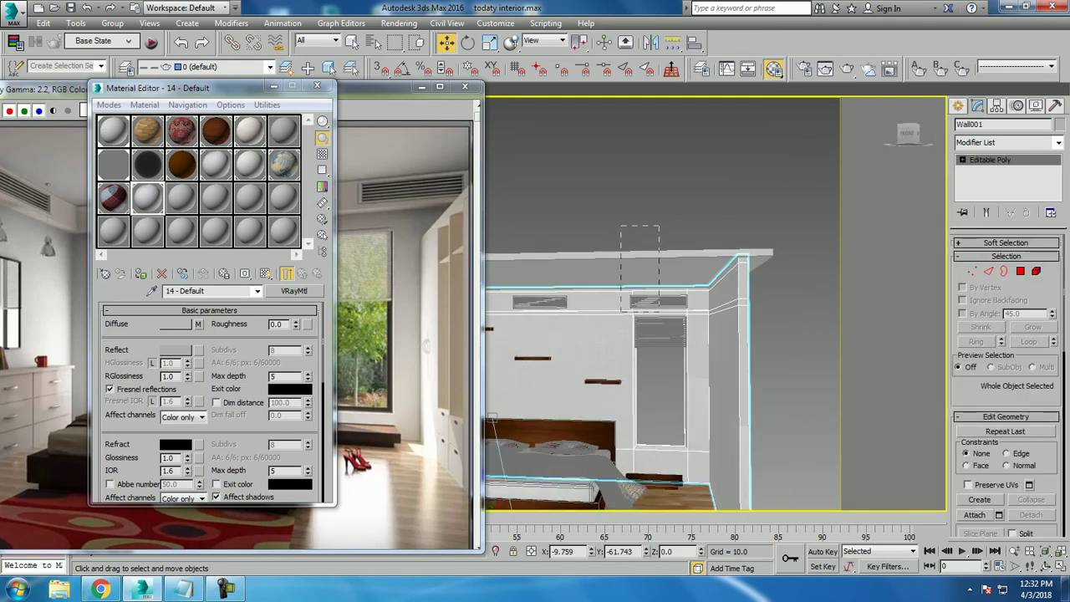
Step: Marquee-select the window blind slats and zoom in on them from the front
click(660, 252)
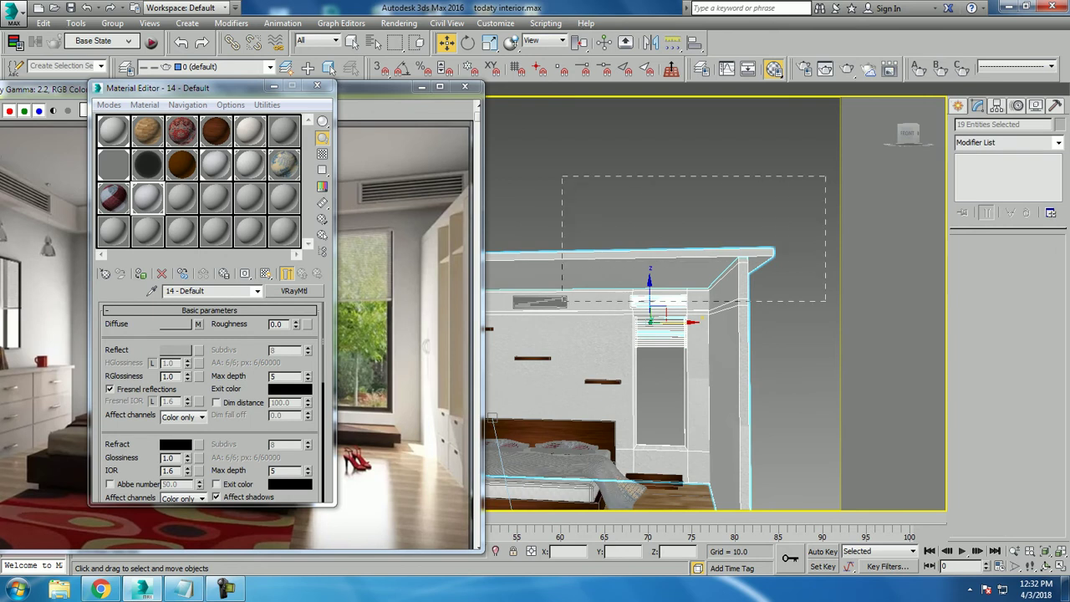
drag(562, 176, 838, 311)
scroll(669, 317, up, 3)
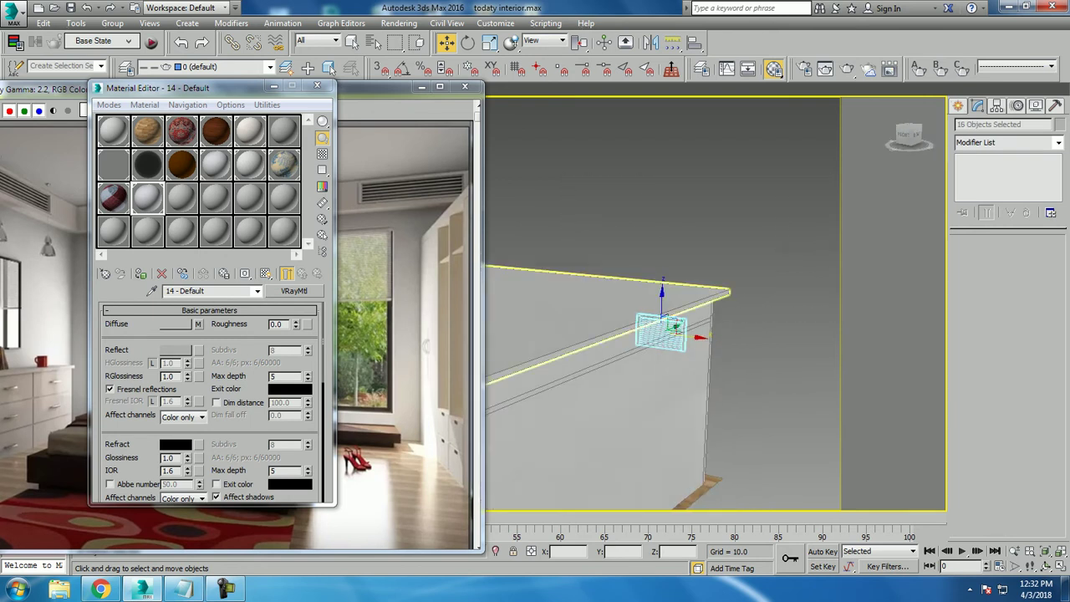
scroll(669, 318, down, 3)
alt+middle_drag(669, 318, 635, 310)
scroll(723, 289, up, 2)
scroll(723, 288, up, 2)
scroll(723, 288, up, 2)
scroll(724, 289, up, 5)
scroll(752, 311, down, 4)
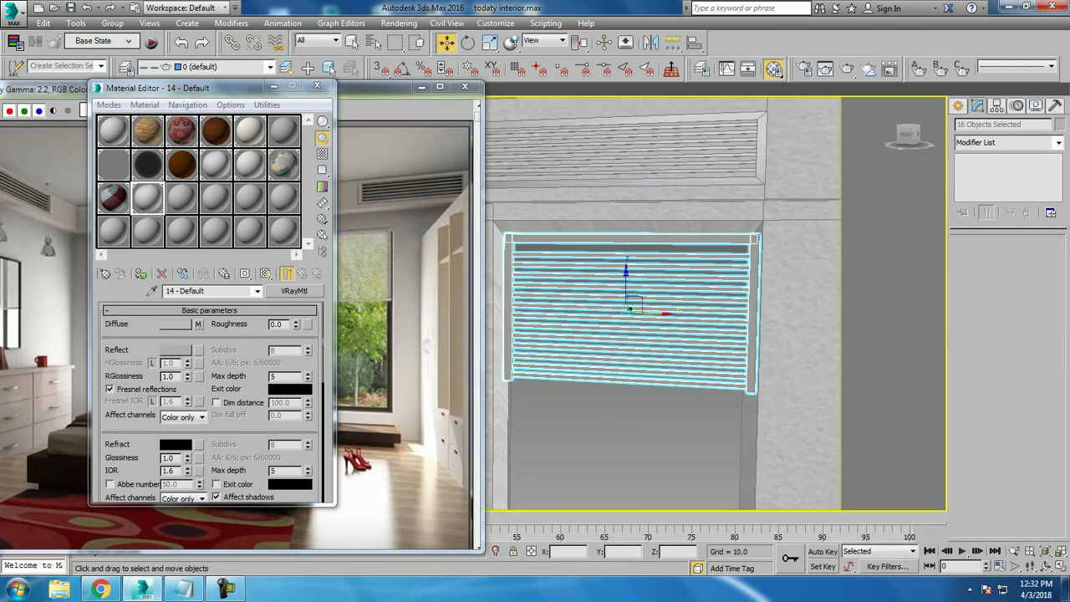
Step: Make slot 15 a white-diffuse VRayMtl, assign it to the blinds, and show it shaded
click(181, 197)
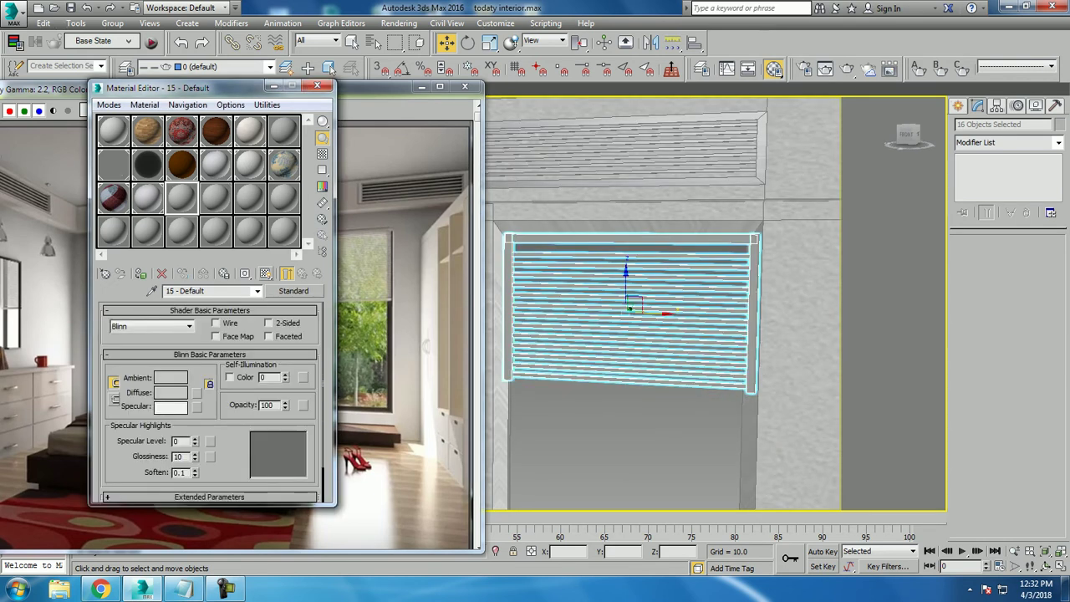
click(293, 291)
scroll(777, 371, down, 3)
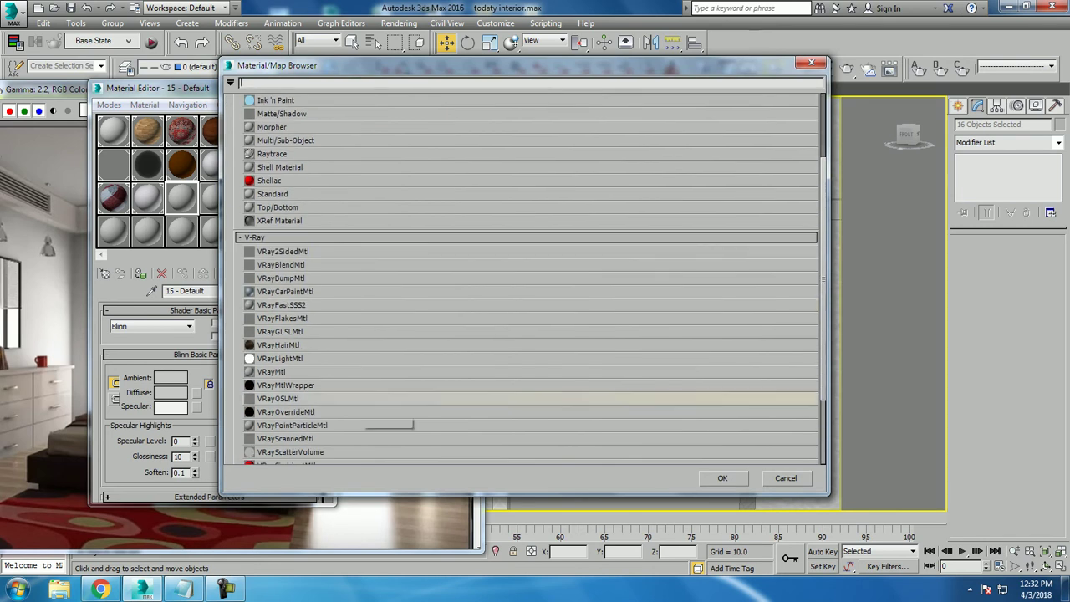
double_click(271, 371)
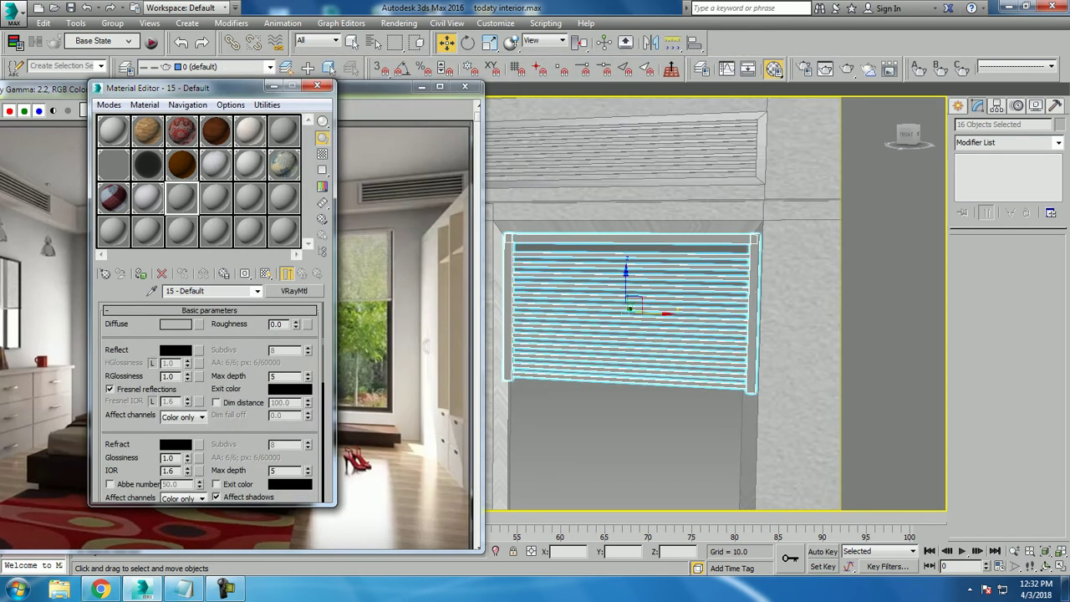
click(175, 323)
drag(396, 139, 396, 189)
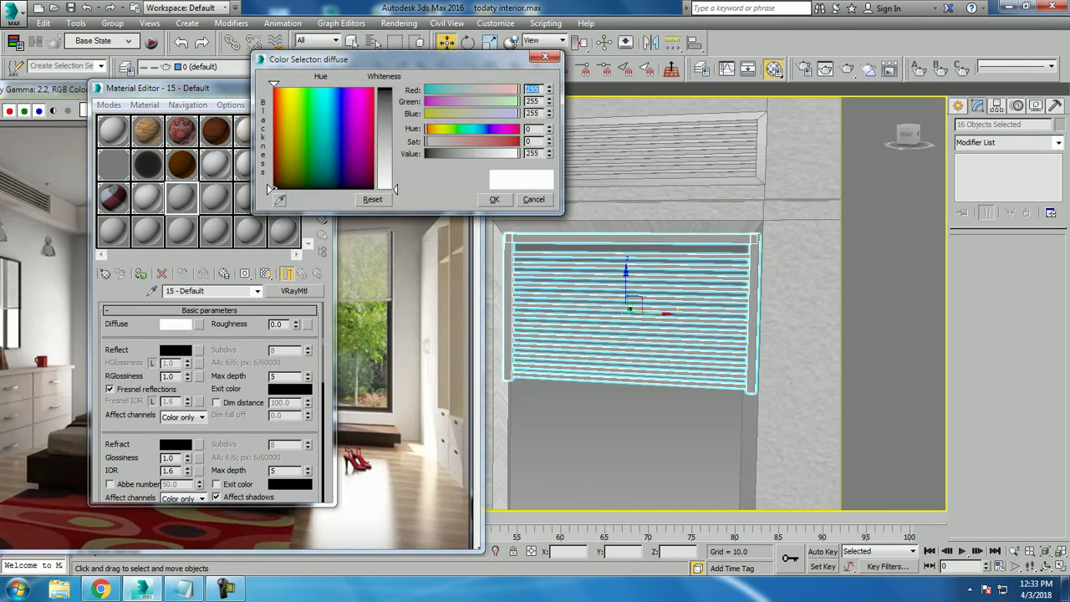
click(494, 199)
click(140, 274)
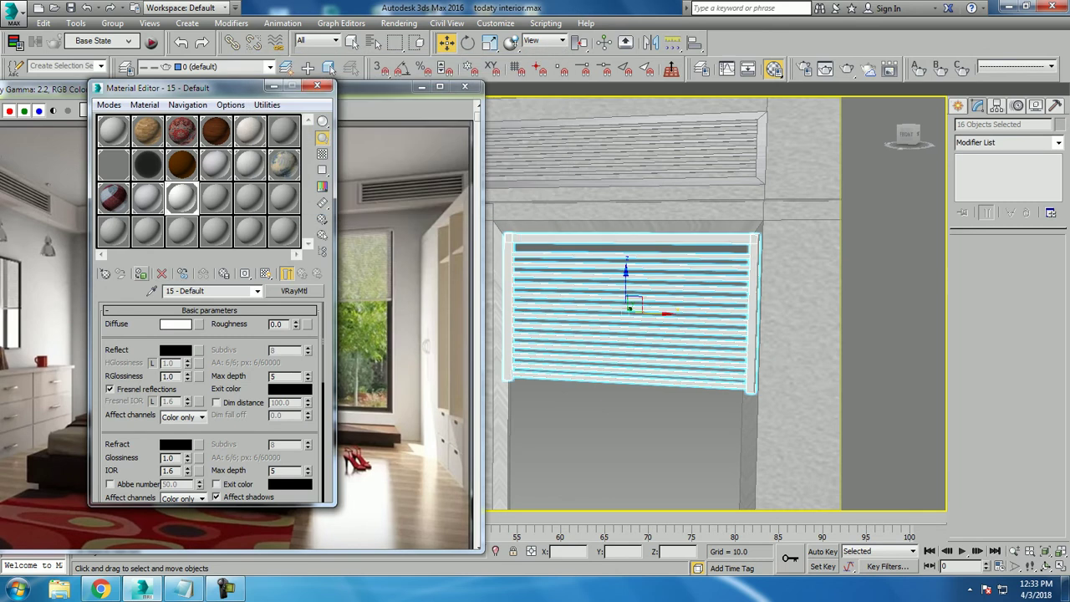
click(266, 274)
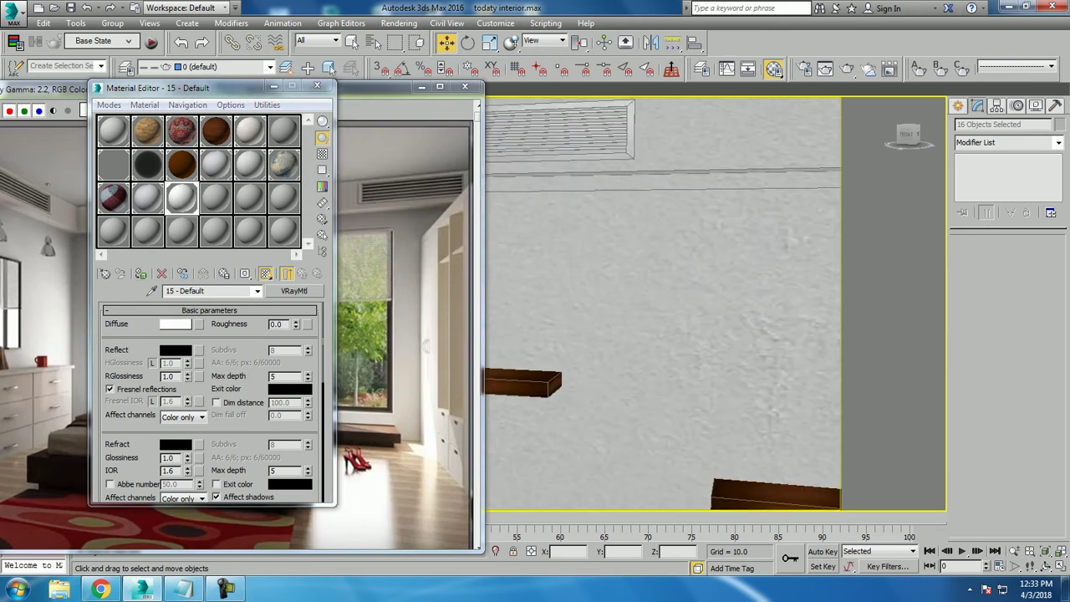
Step: Reselect just the 16 blind objects and frame them in the viewport
scroll(660, 301, down, 3)
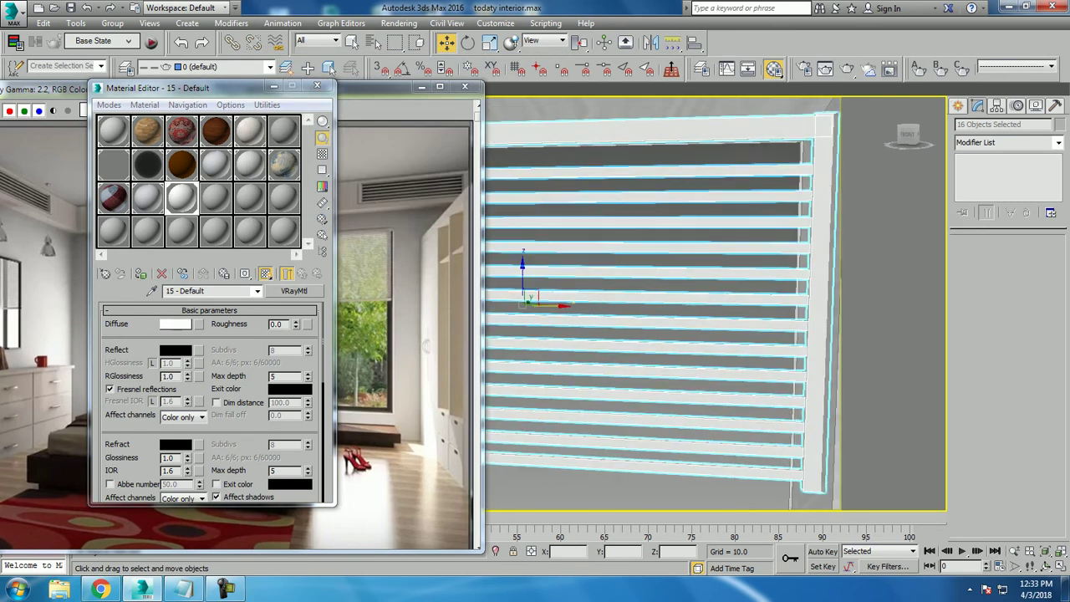
scroll(661, 301, down, 5)
scroll(716, 303, down, 3)
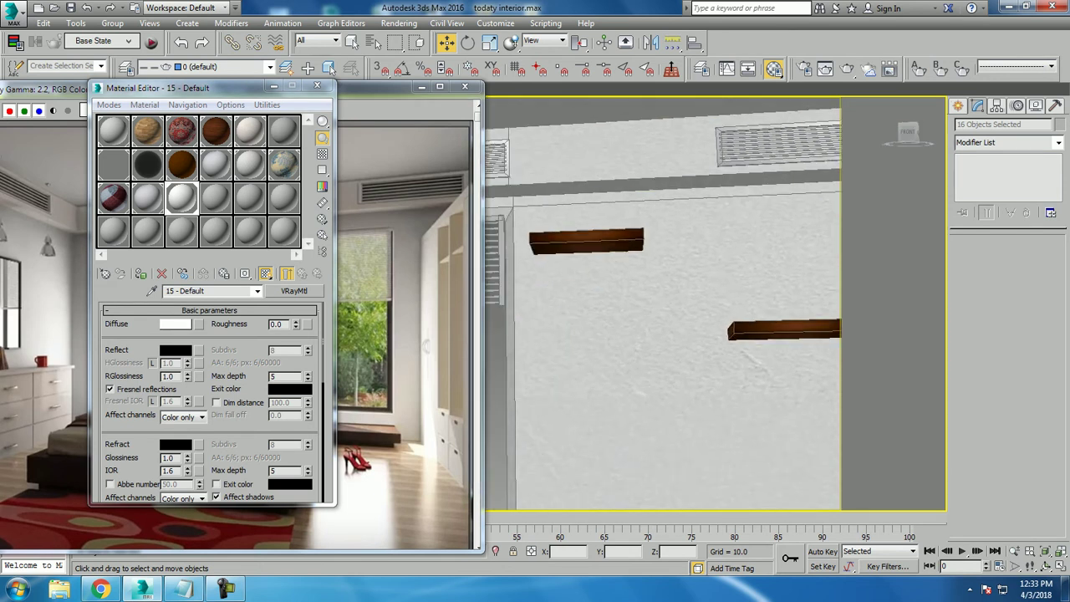
scroll(717, 303, down, 3)
scroll(717, 303, down, 2)
scroll(716, 302, down, 2)
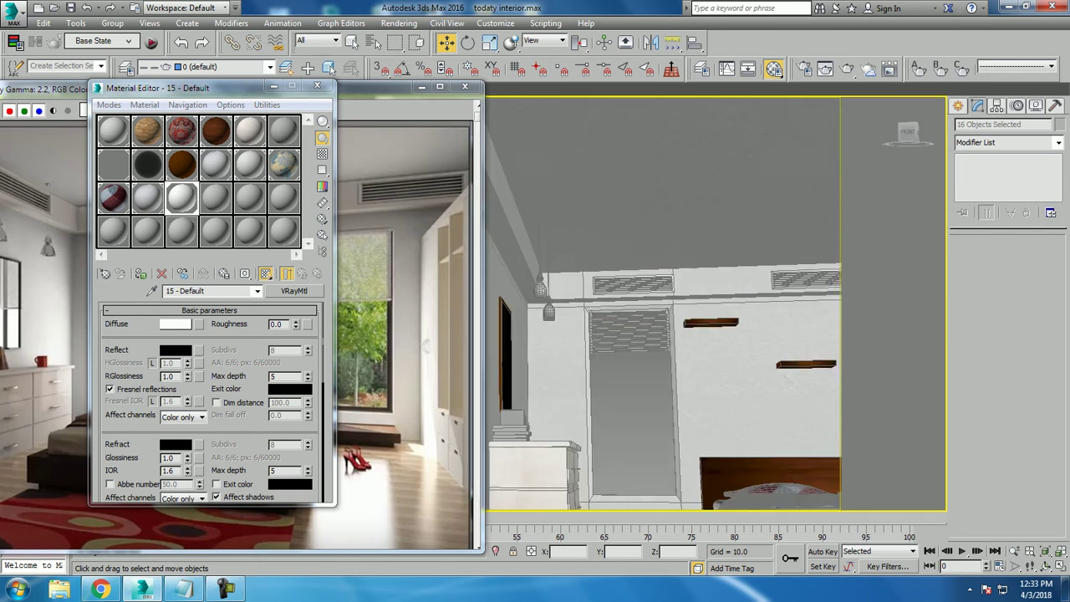
scroll(717, 303, down, 2)
scroll(716, 303, down, 2)
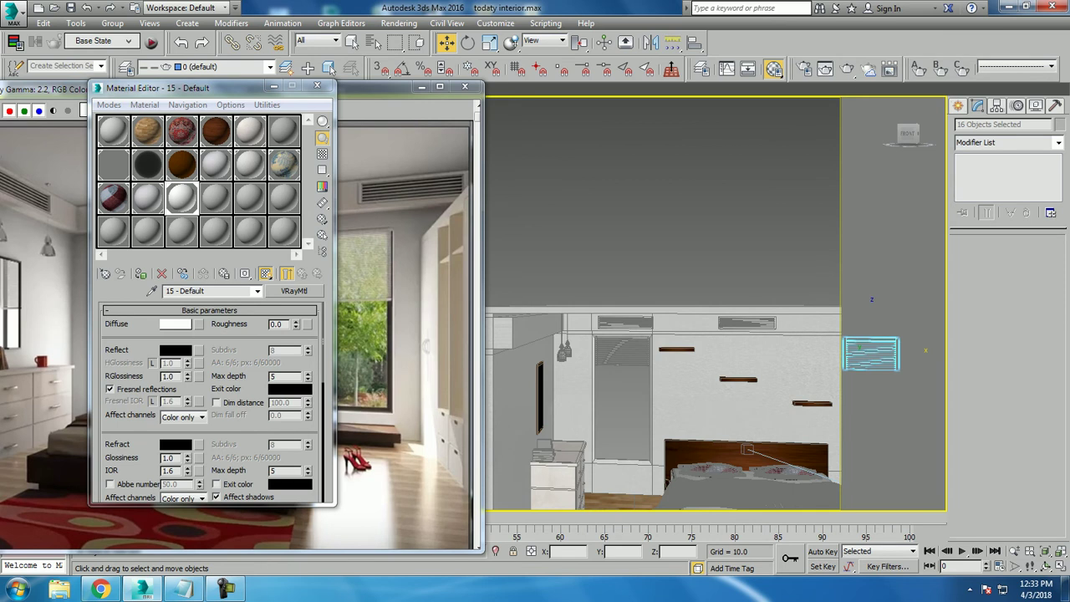
drag(588, 285, 656, 372)
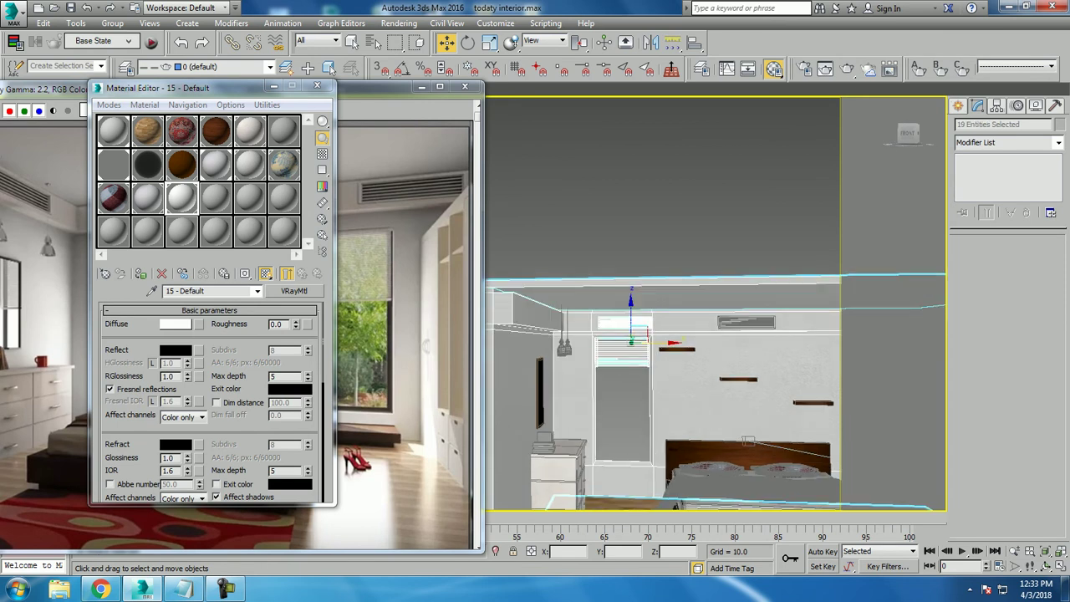
drag(720, 307, 744, 338)
scroll(703, 340, up, 5)
key(z)
scroll(717, 302, down, 1)
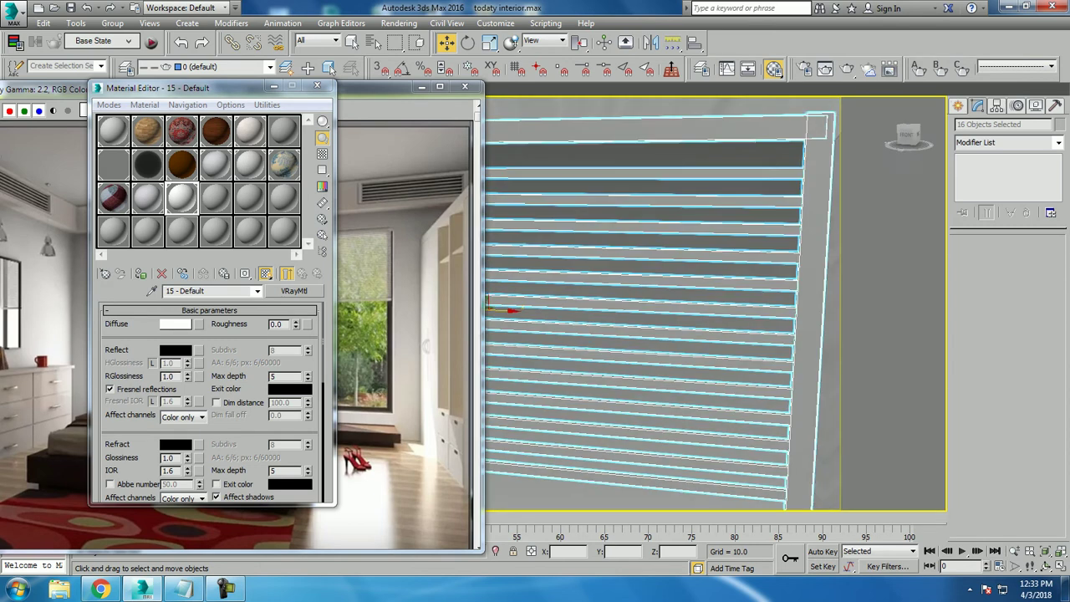
scroll(717, 302, down, 2)
scroll(717, 303, down, 2)
middle_drag(716, 302, 780, 288)
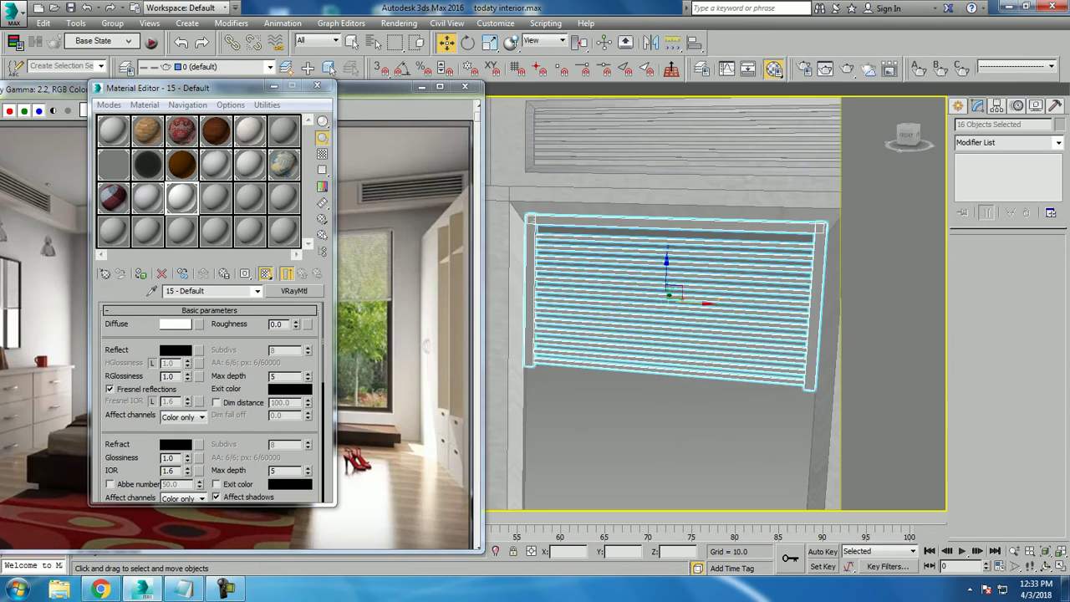
Step: Assign the white VRayMtl to the 16 blinds again
click(140, 273)
scroll(669, 318, down, 2)
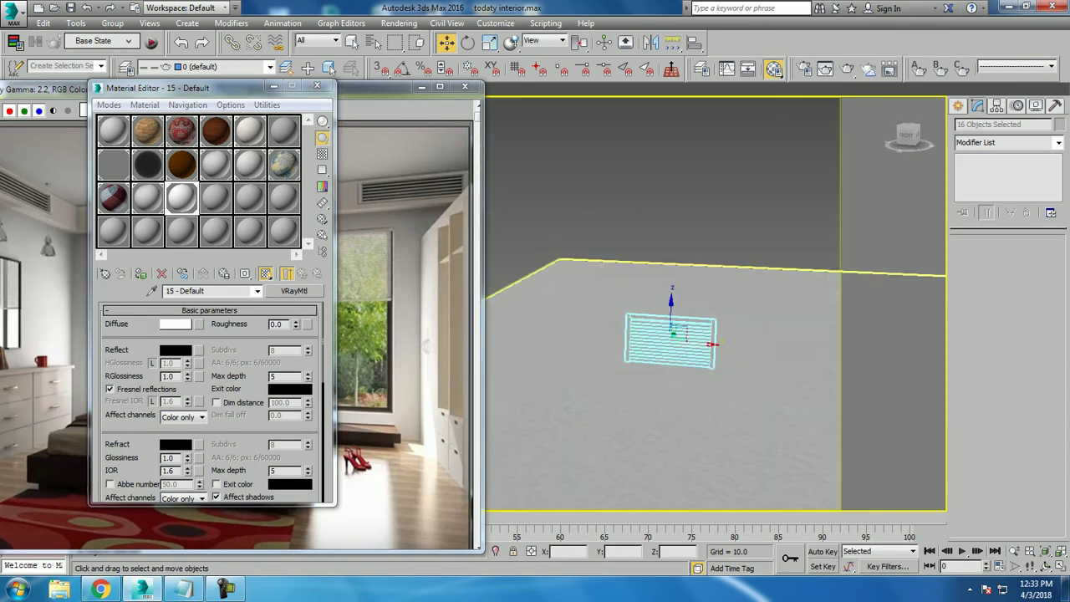
scroll(669, 318, down, 3)
scroll(669, 318, down, 1)
scroll(669, 318, down, 1)
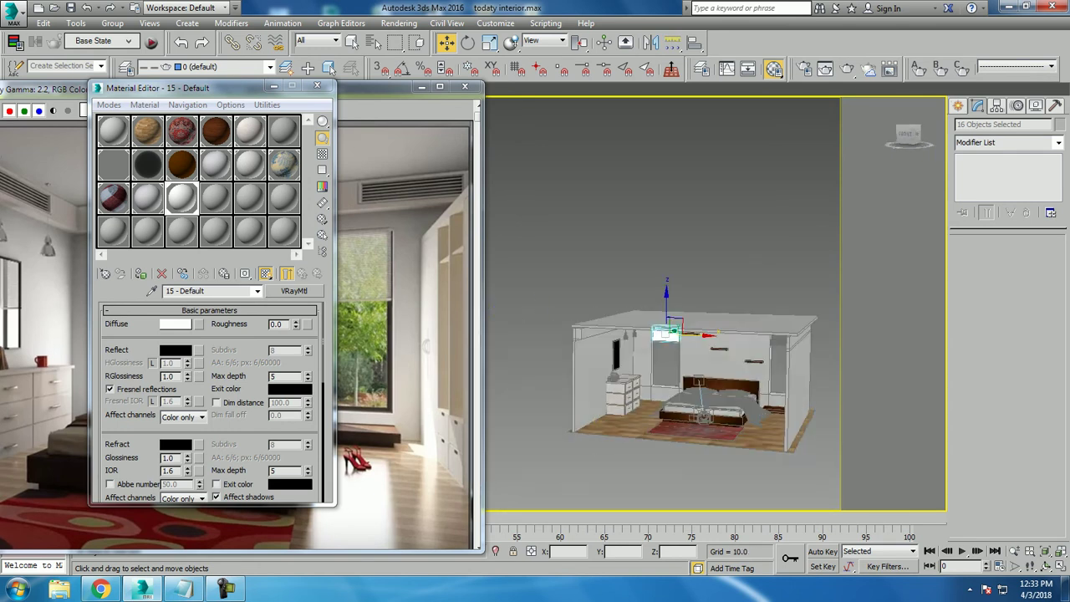
scroll(669, 326, up, 1)
scroll(669, 327, up, 2)
scroll(669, 326, up, 1)
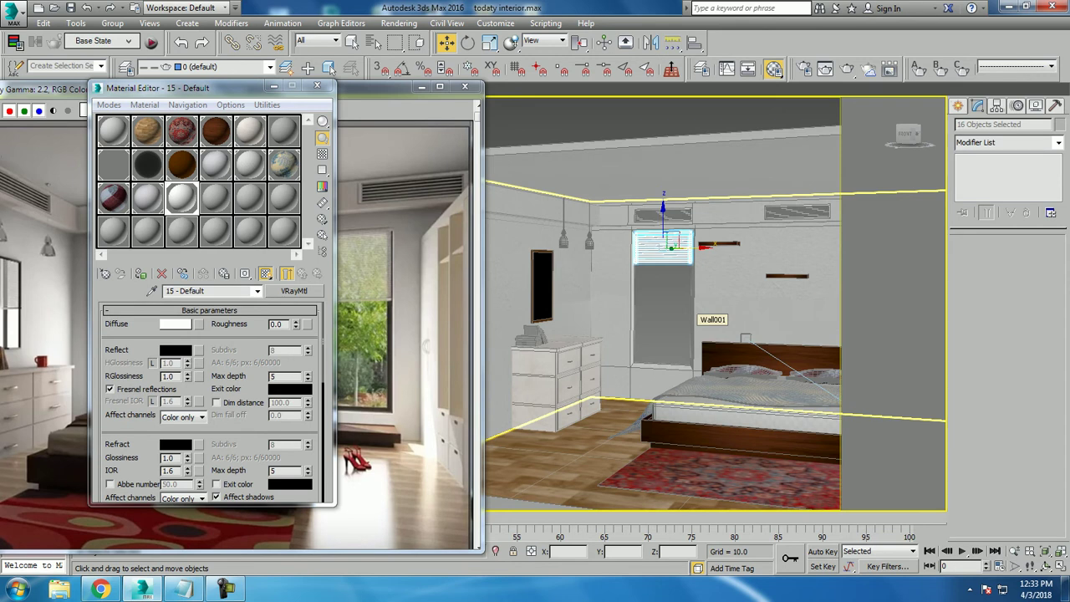
click(694, 312)
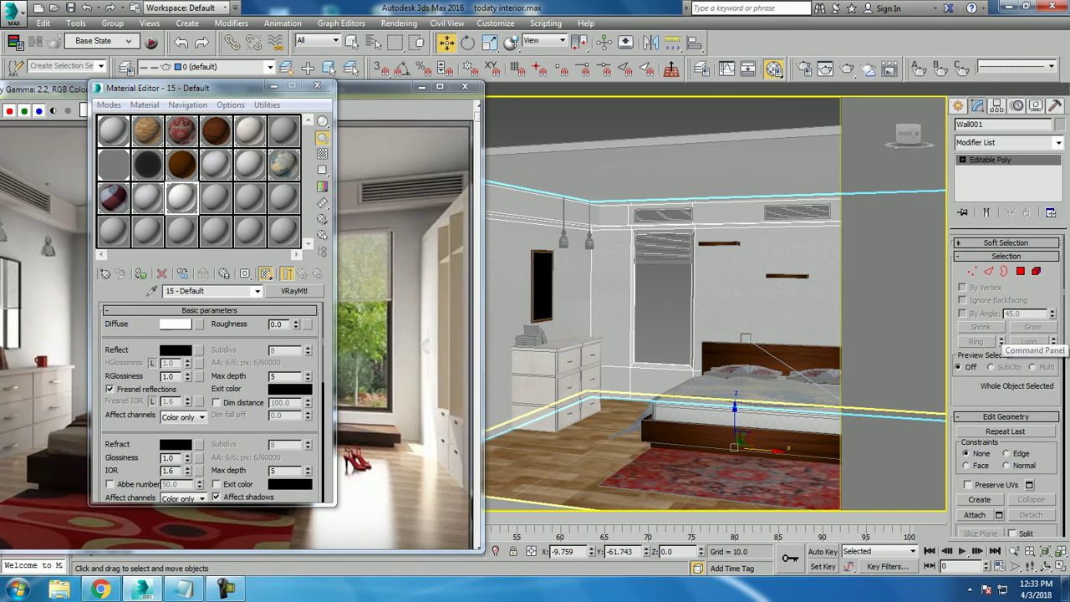
key(4)
click(664, 301)
key(alt+q)
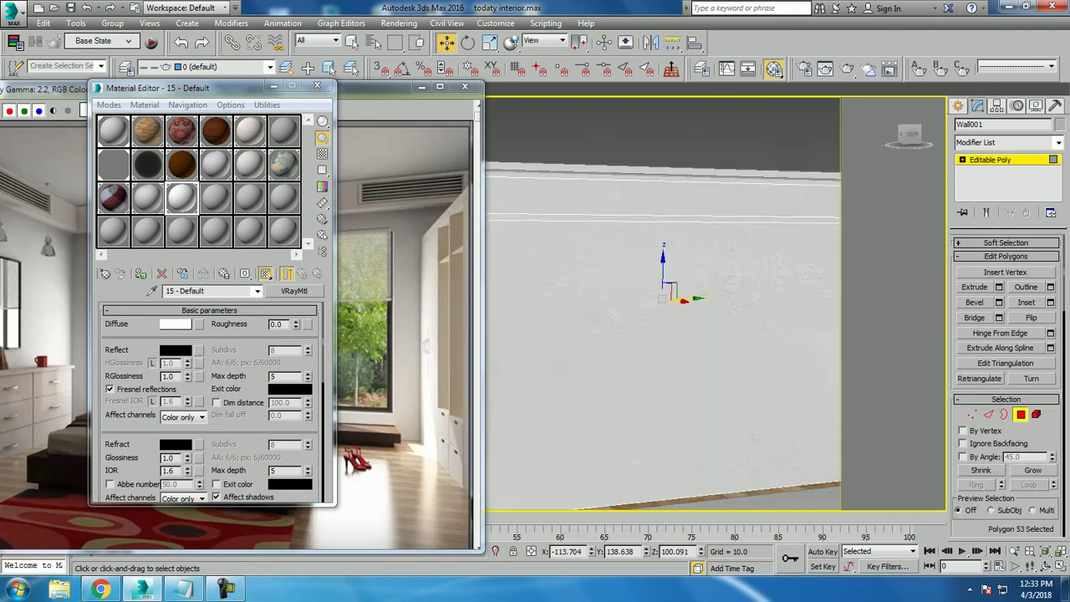
alt+middle_drag(669, 335, 752, 334)
ctrl+click(661, 327)
alt+middle_drag(669, 335, 531, 386)
key(alt+q)
ctrl+click(574, 362)
key(F2)
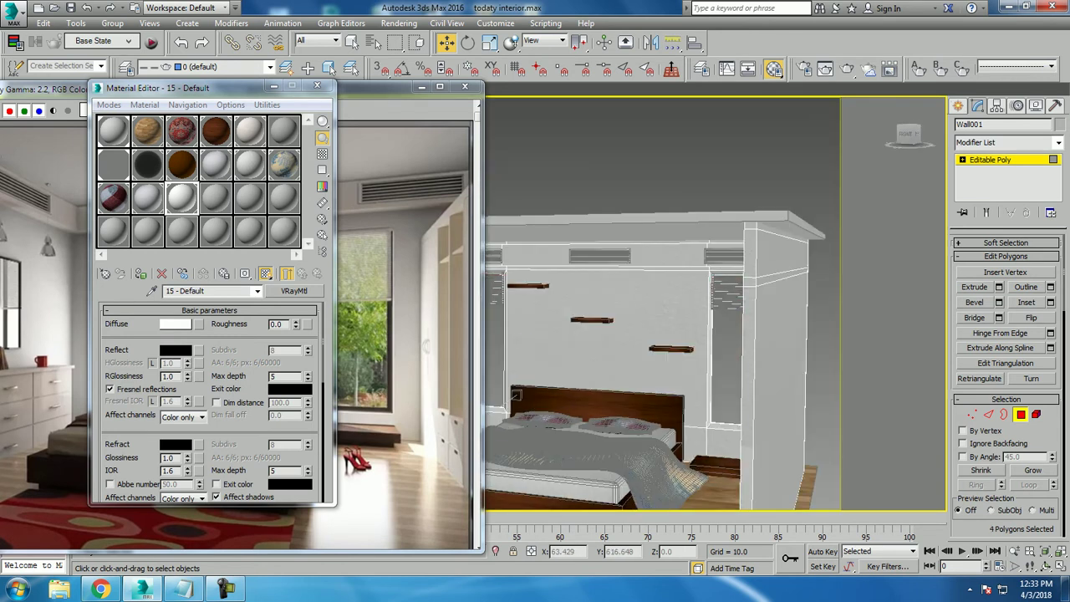
scroll(661, 301, down, 2)
scroll(661, 301, down, 5)
alt+middle_drag(661, 301, 586, 301)
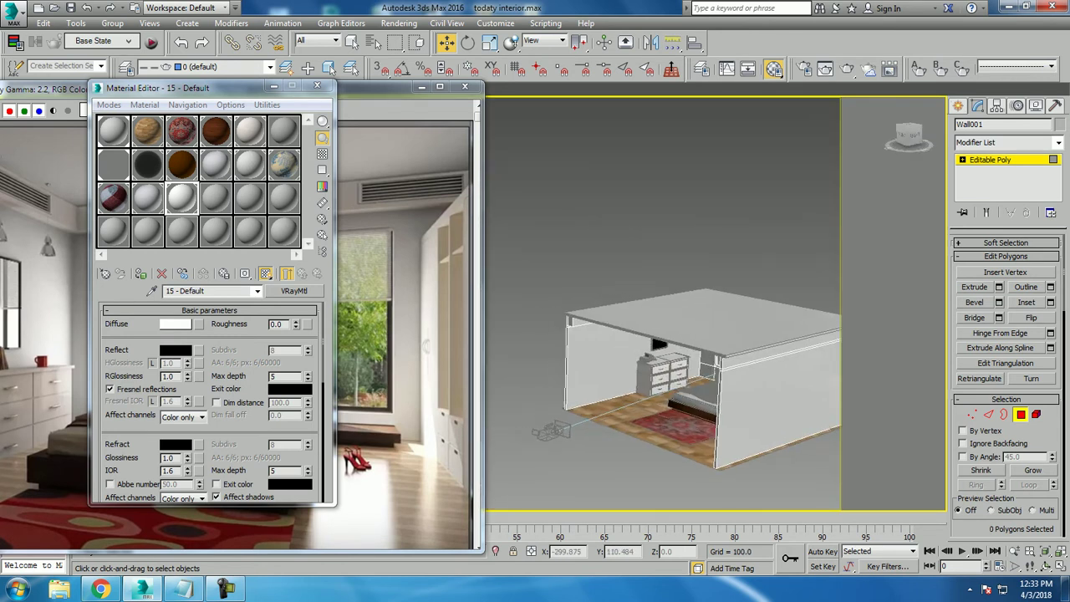
scroll(661, 302, up, 8)
scroll(661, 301, up, 2)
scroll(661, 301, up, 2)
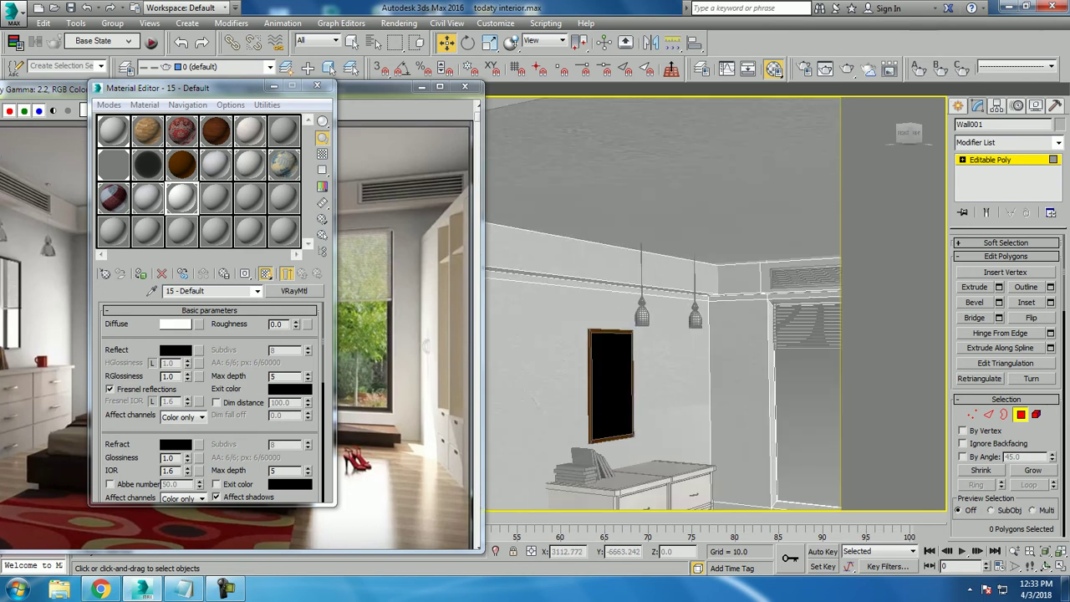
mouse_move(661, 301)
alt+middle_down()
mouse_move(585, 318)
mouse_move(490, 478)
alt+middle_up()
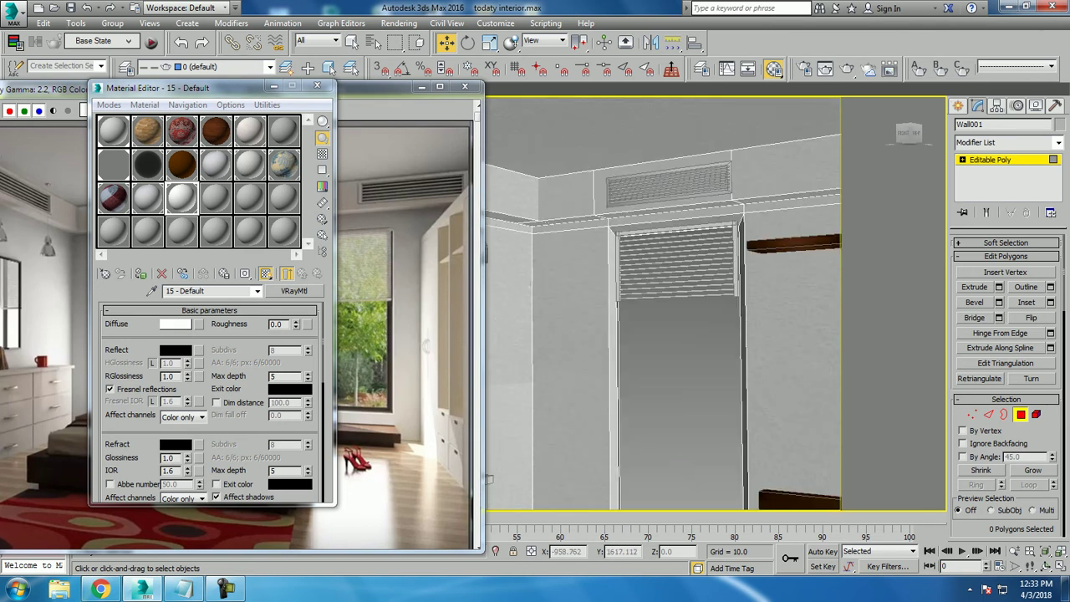
click(490, 479)
mouse_move(490, 478)
alt+middle_down()
mouse_move(518, 468)
mouse_move(535, 434)
mouse_move(602, 402)
mouse_move(719, 393)
alt+middle_up()
scroll(665, 326, up, 5)
scroll(665, 326, up, 2)
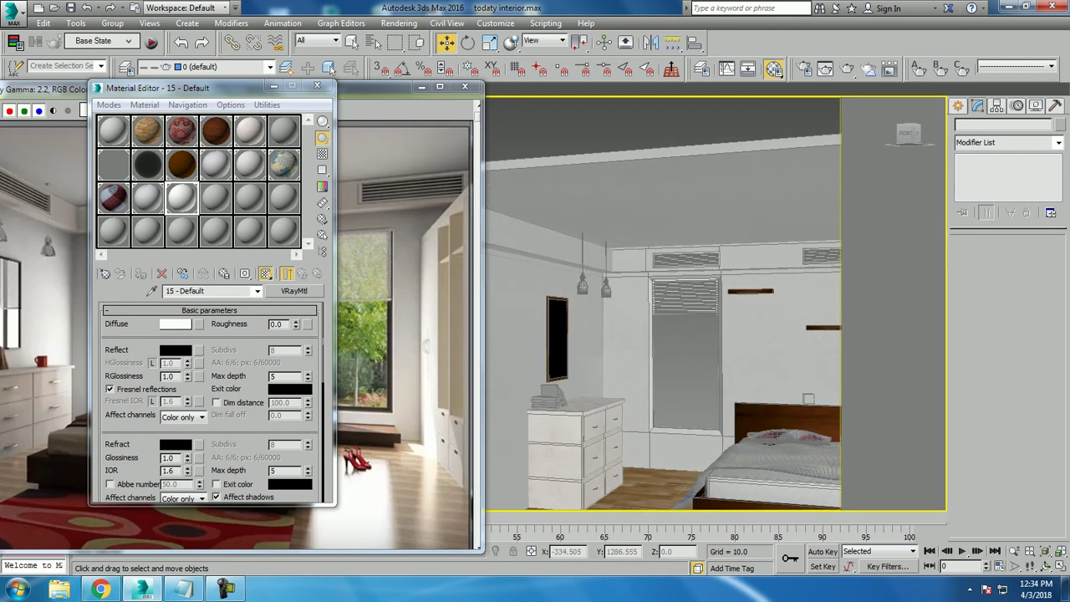
Step: Bring the rendered reference image forward and move it up for comparison
click(401, 89)
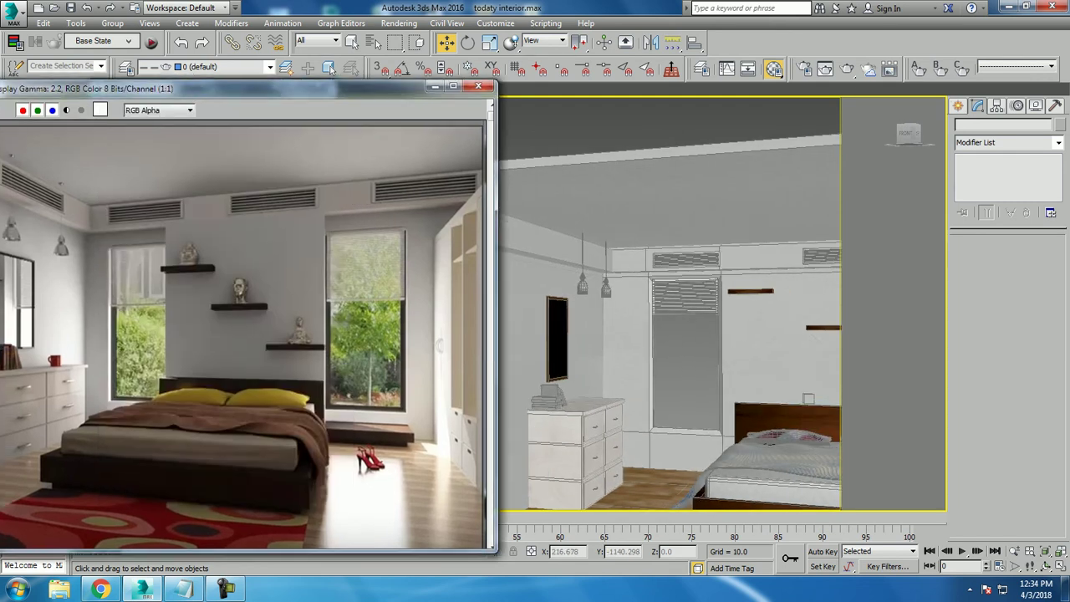
mouse_move(402, 89)
mouse_down()
mouse_move(434, 74)
mouse_move(425, 73)
mouse_up()
scroll(633, 380, up, 3)
scroll(633, 381, up, 3)
Step: Select book Box037 on the dresser and orbit around the book stack
click(633, 381)
scroll(633, 381, up, 5)
alt+middle_drag(633, 381, 676, 366)
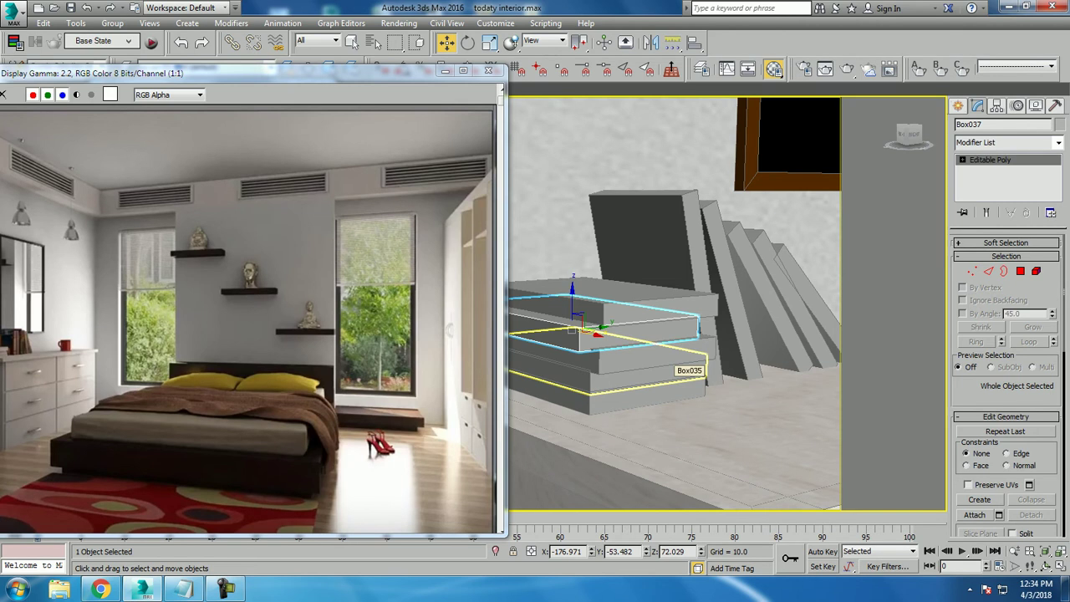
scroll(673, 368, down, 3)
scroll(673, 368, down, 3)
scroll(673, 368, down, 3)
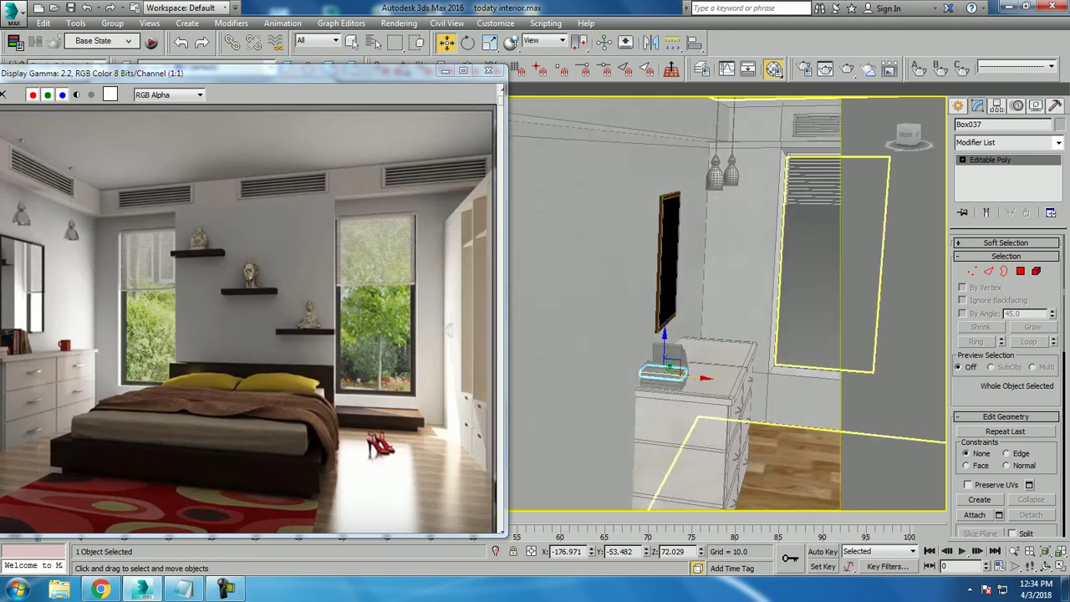
Step: Swing the view toward the bed wall and zoom around the room
alt+middle_drag(673, 368, 585, 368)
mouse_move(673, 335)
alt+middle_down()
mouse_move(635, 335)
mouse_move(711, 335)
mouse_move(635, 351)
mouse_move(660, 318)
mouse_move(677, 335)
alt+middle_up()
scroll(673, 334, down, 3)
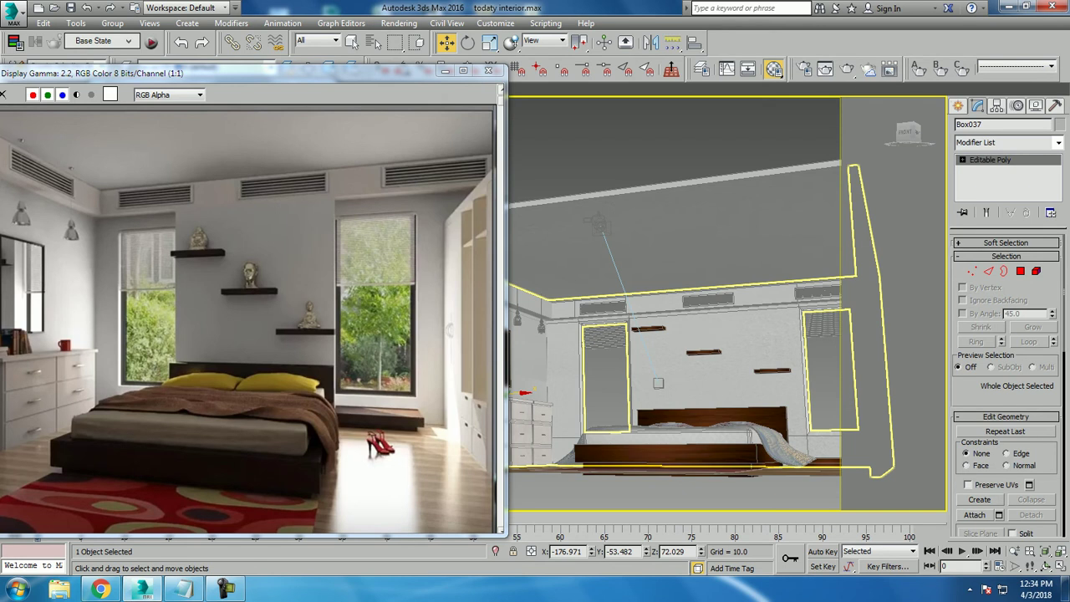
scroll(727, 318, down, 2)
scroll(727, 318, down, 3)
scroll(728, 318, down, 3)
scroll(727, 318, up, 6)
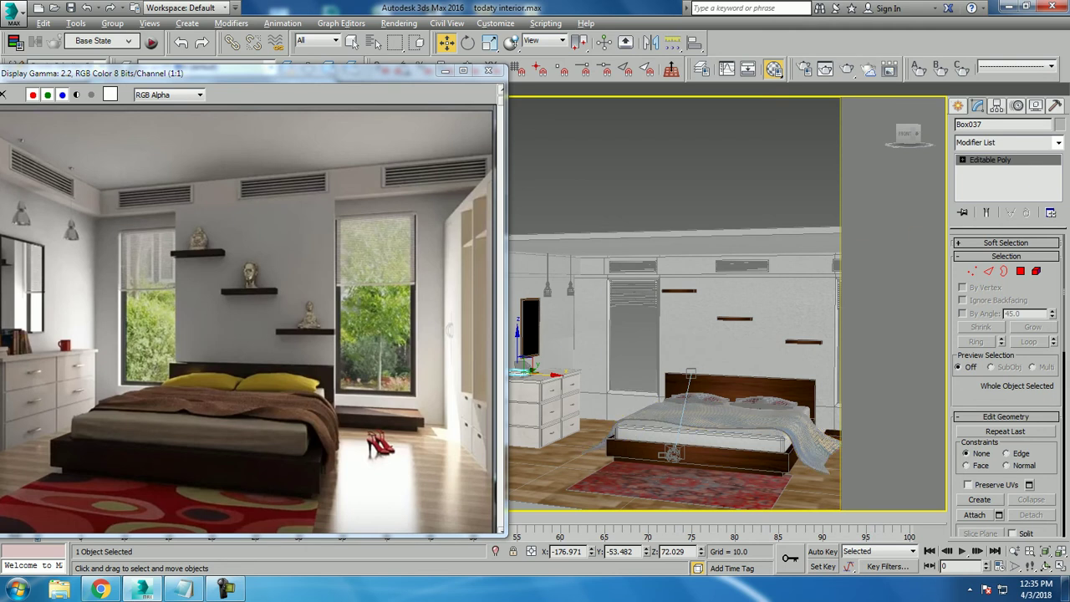
scroll(673, 301, up, 3)
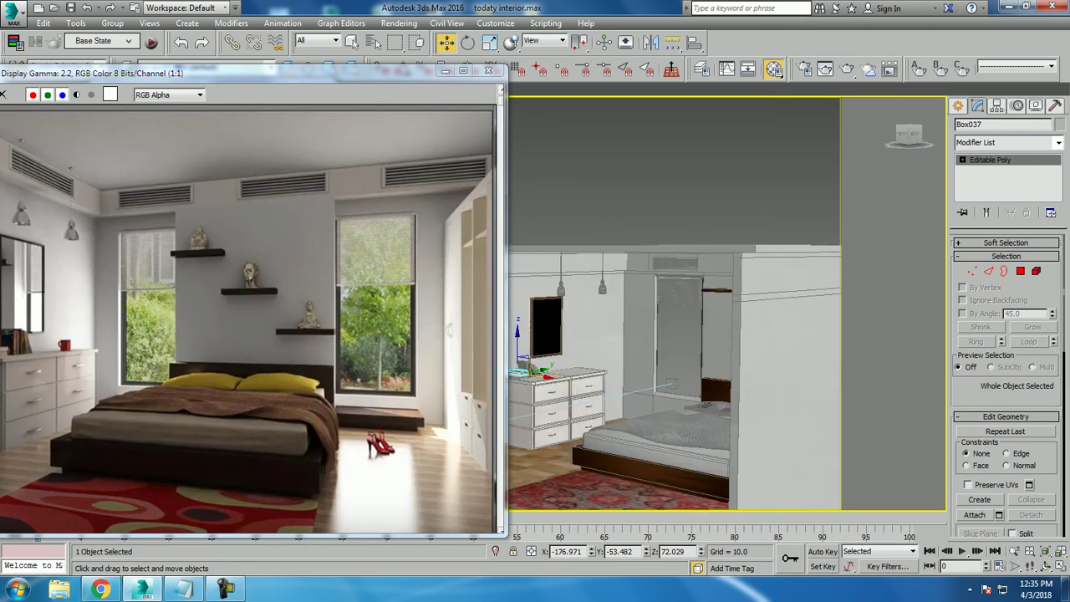
scroll(673, 335, up, 3)
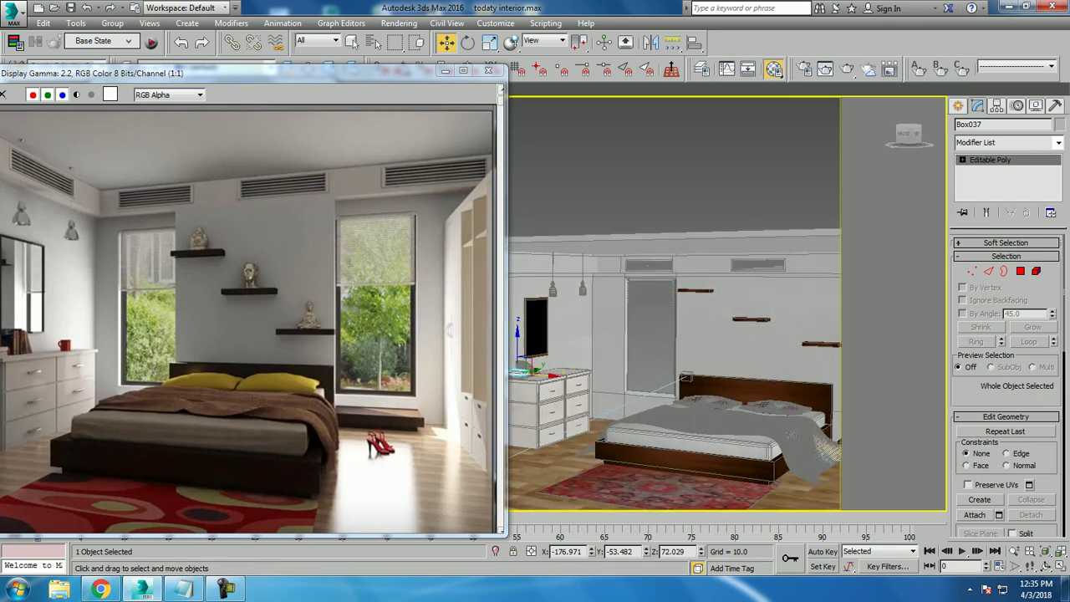
scroll(738, 360, up, 3)
Step: Select Wall001 and pick its open border beside the door at Border level
scroll(739, 360, up, 3)
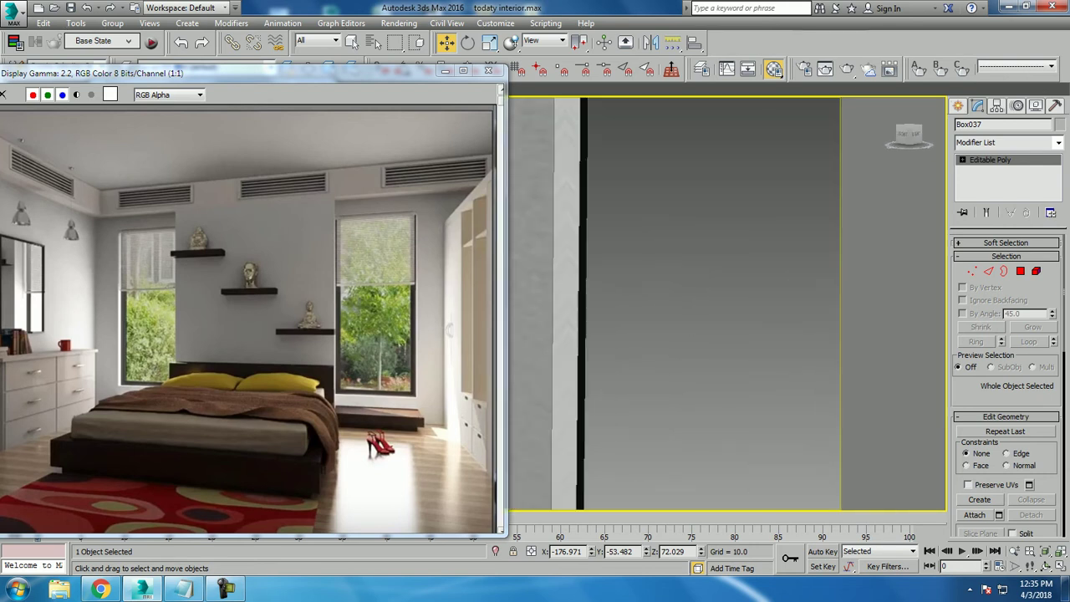
key(3)
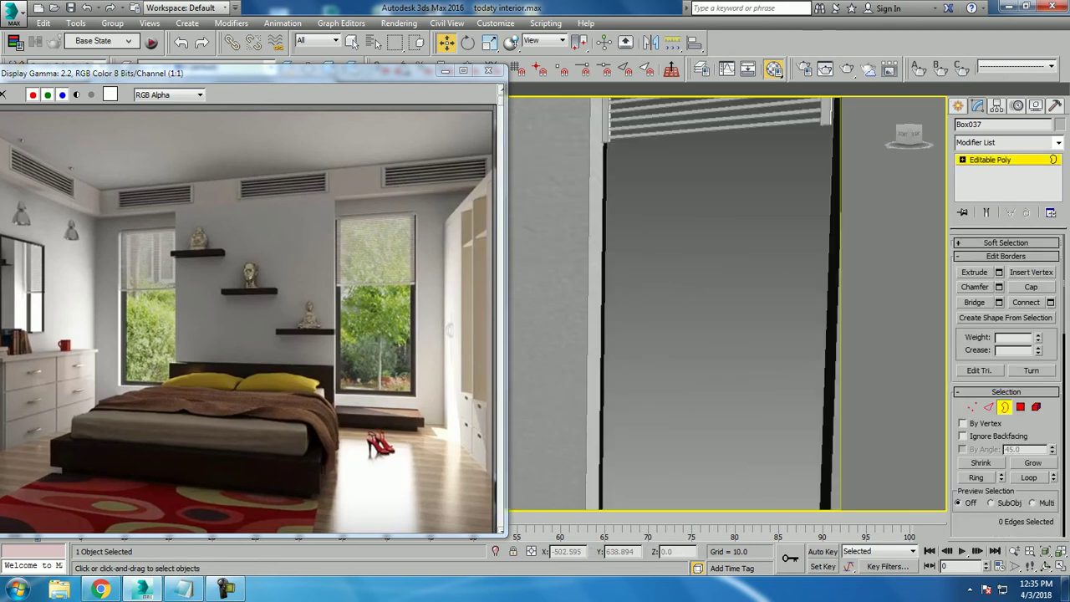
scroll(543, 209, up, 2)
scroll(544, 209, up, 2)
key(2)
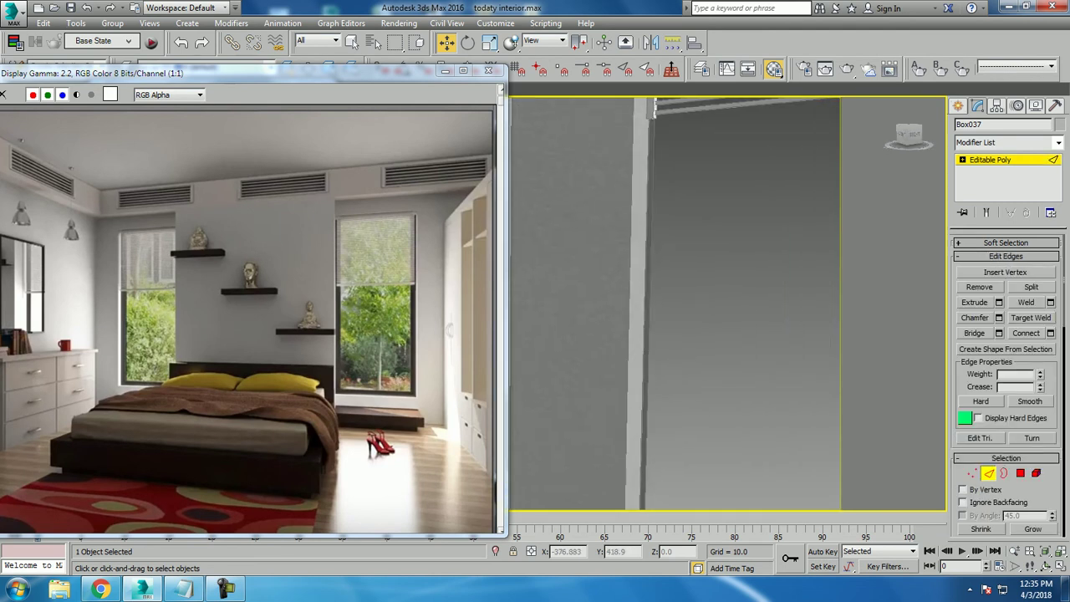
click(866, 301)
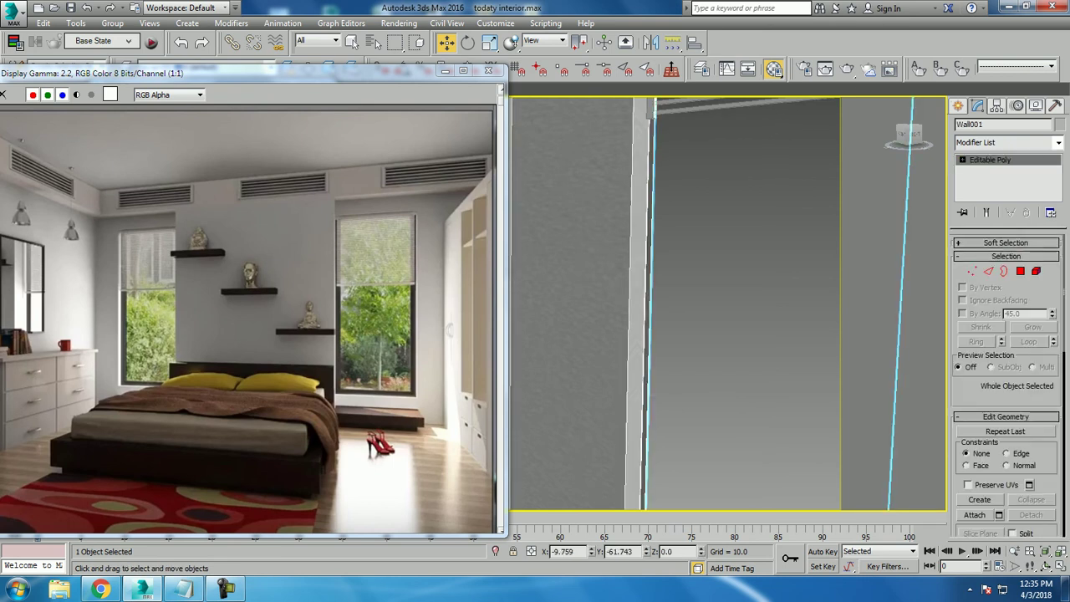
click(1004, 271)
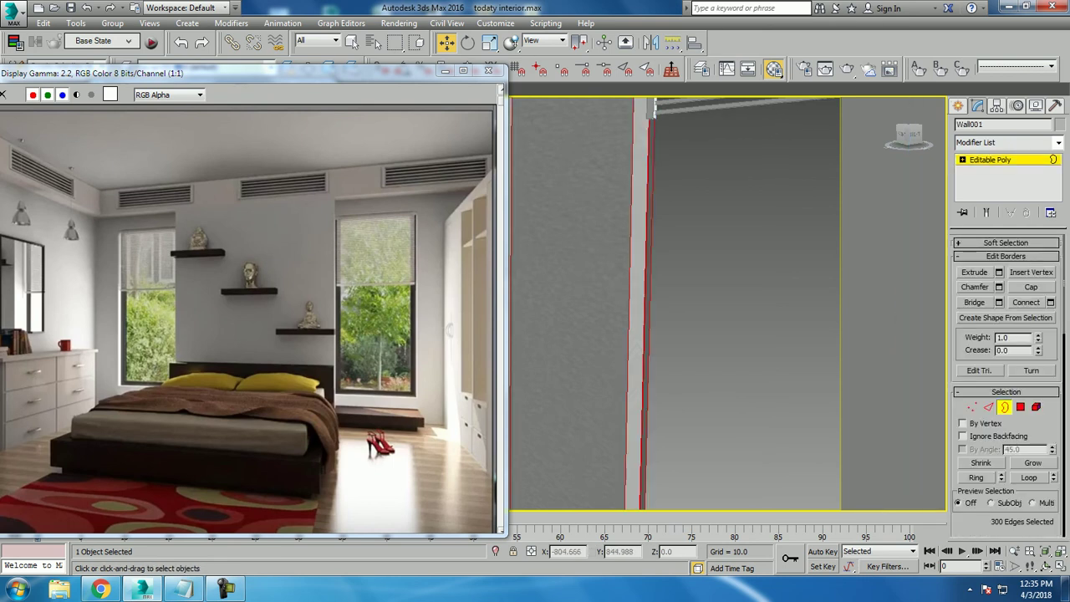
click(644, 335)
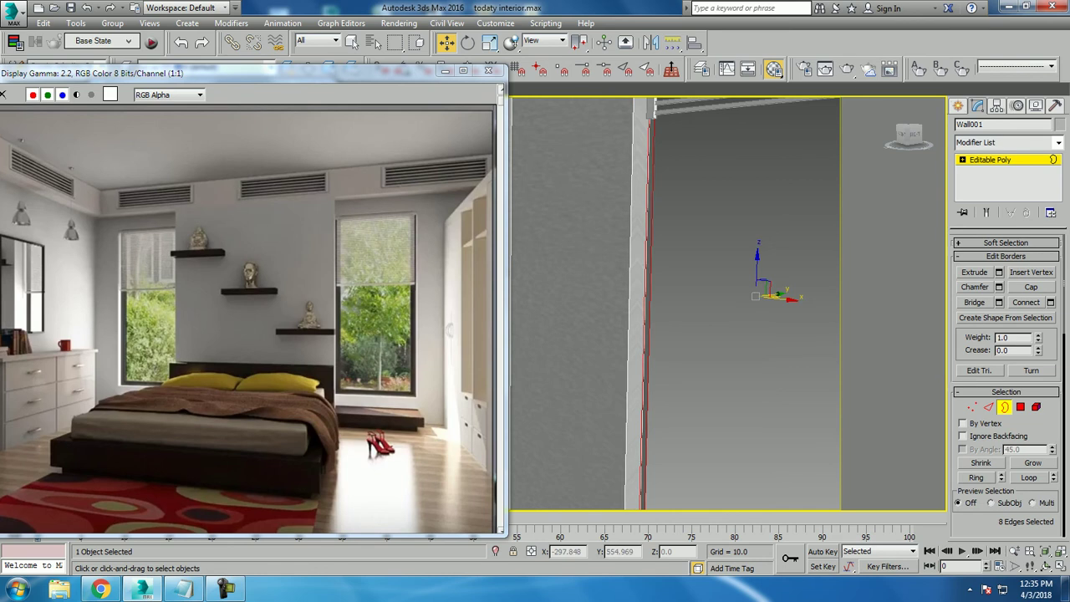
Step: Cap the open wall border with a polygon and orbit to check it
click(1031, 287)
scroll(663, 287, down, 2)
scroll(662, 287, down, 3)
alt+middle_drag(669, 318, 586, 322)
alt+middle_drag(669, 318, 636, 317)
scroll(675, 302, up, 1)
scroll(676, 302, up, 1)
Step: Select another wall border and orbit to view the shelf and bed
click(708, 250)
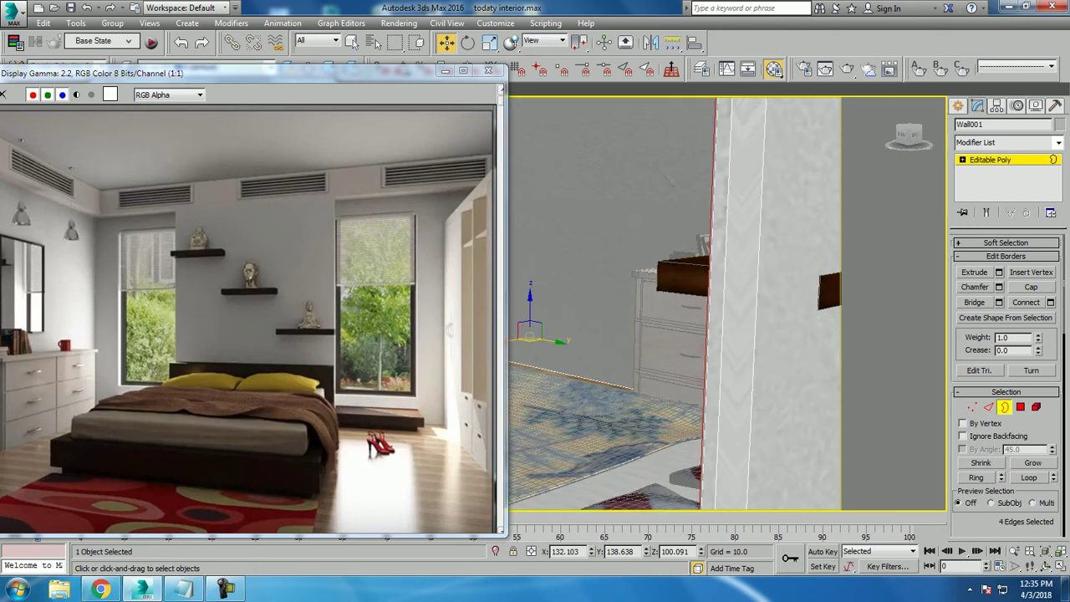
scroll(674, 305, up, 1)
scroll(673, 304, up, 1)
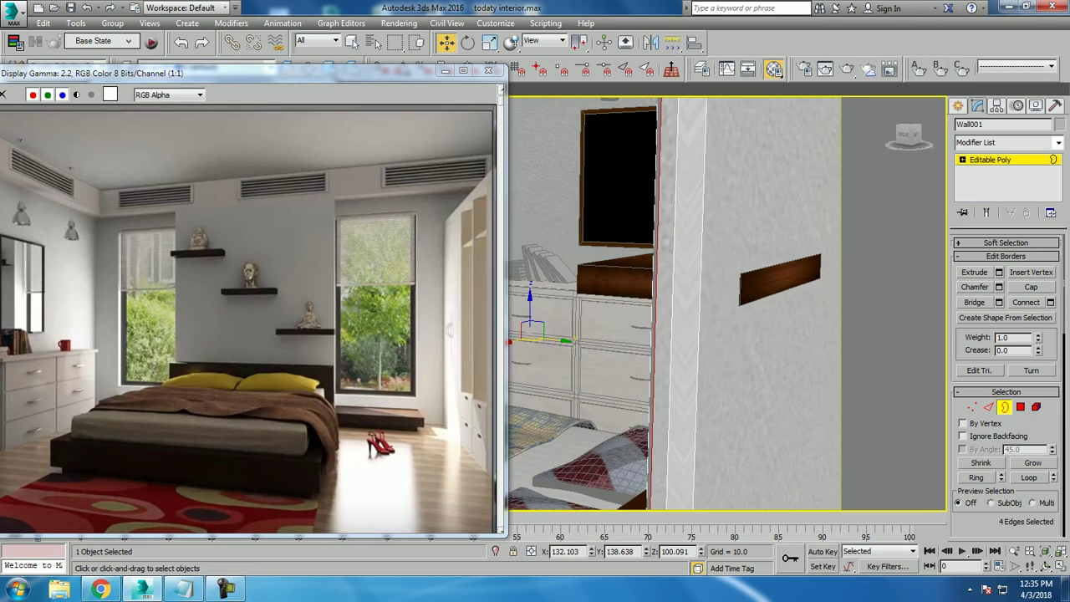
scroll(673, 304, up, 1)
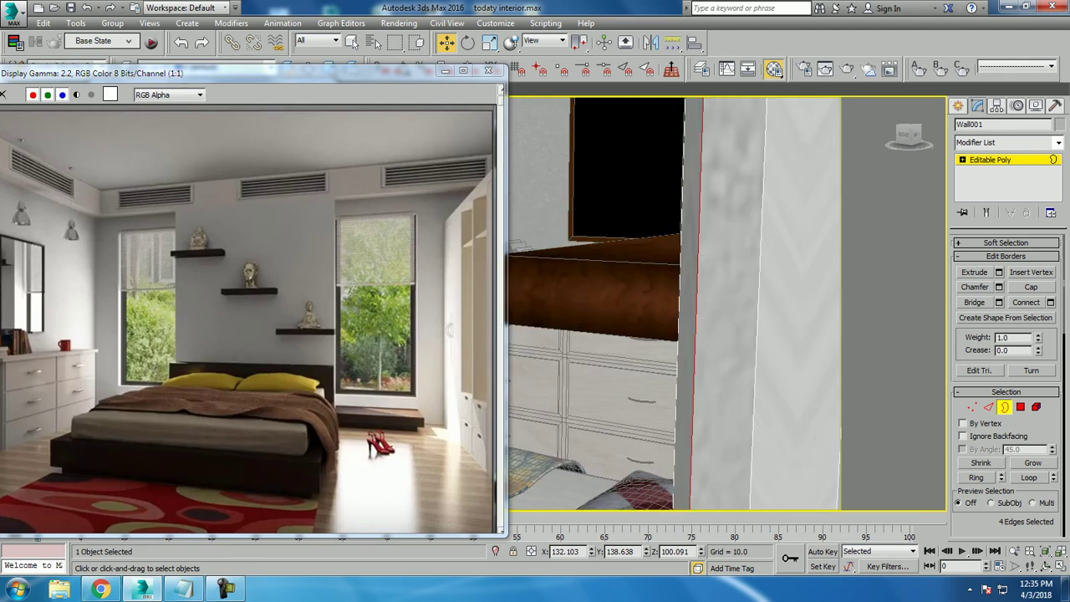
alt+middle_drag(669, 318, 636, 318)
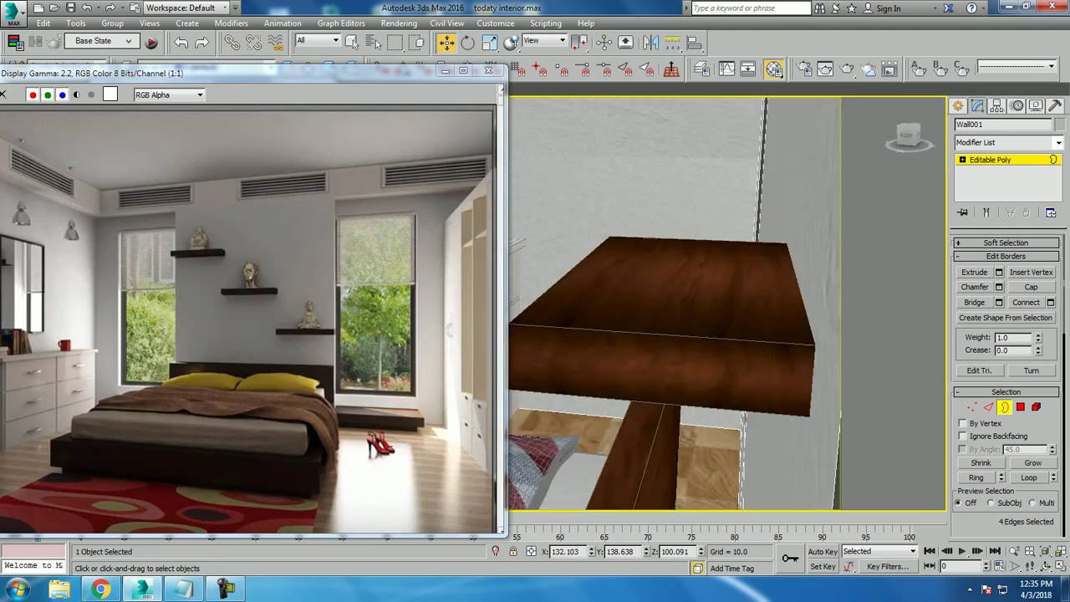
key(f)
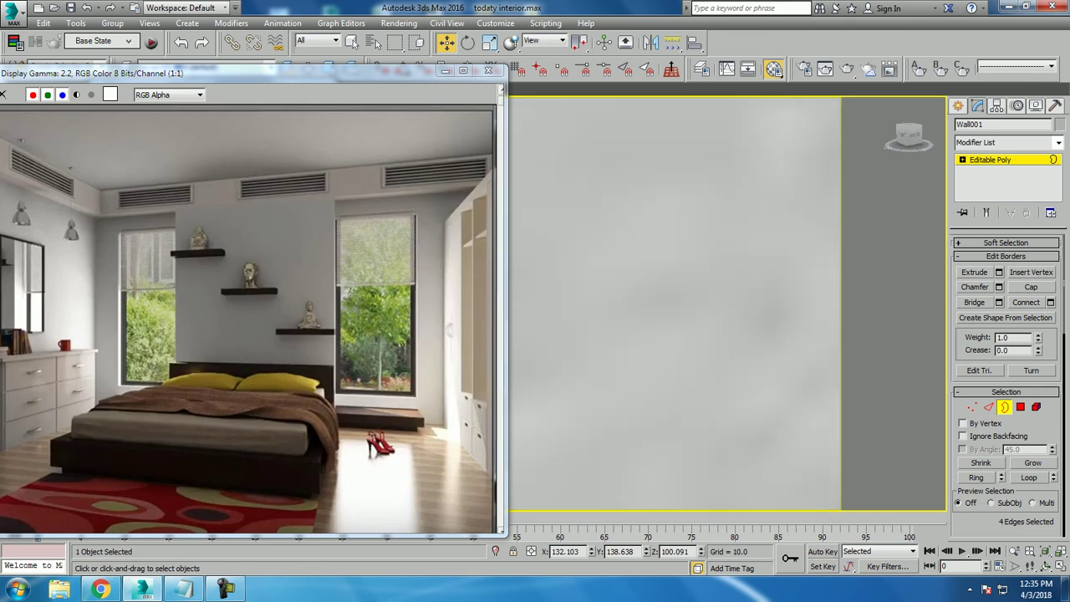
scroll(673, 305, down, 3)
alt+middle_drag(673, 304, 610, 326)
scroll(673, 305, up, 3)
scroll(674, 305, up, 3)
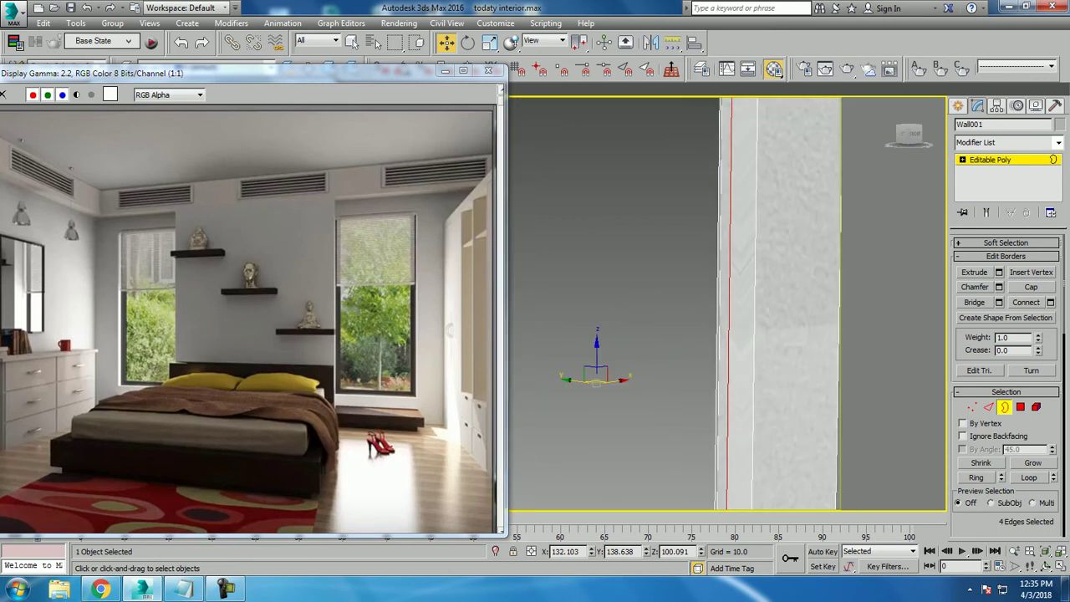
Step: Add a second wall border to the selection and frame the whole room
ctrl+click(718, 301)
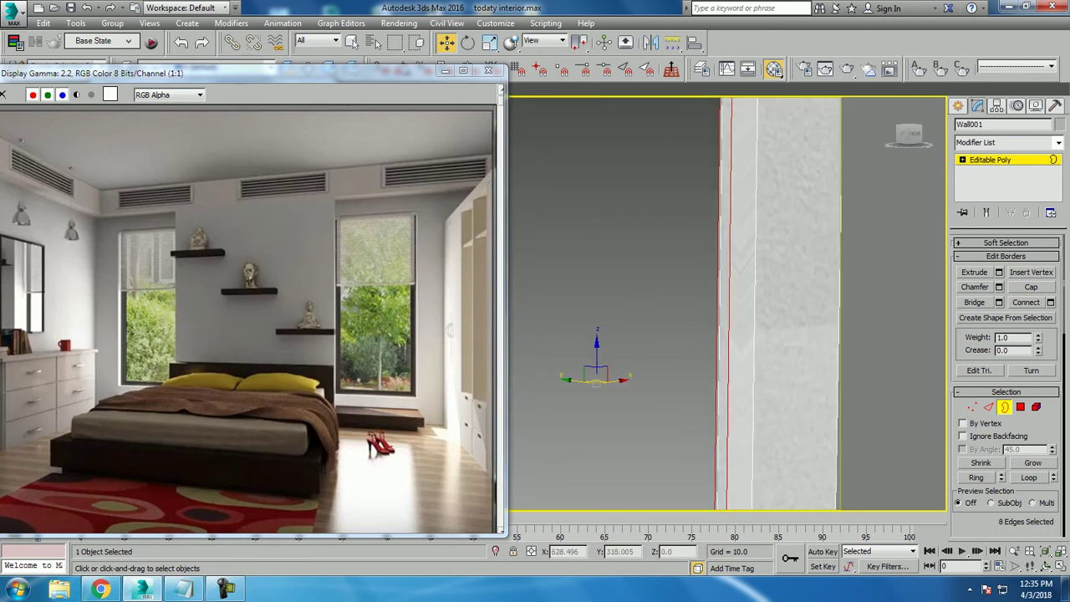
scroll(728, 335, down, 3)
scroll(727, 335, down, 3)
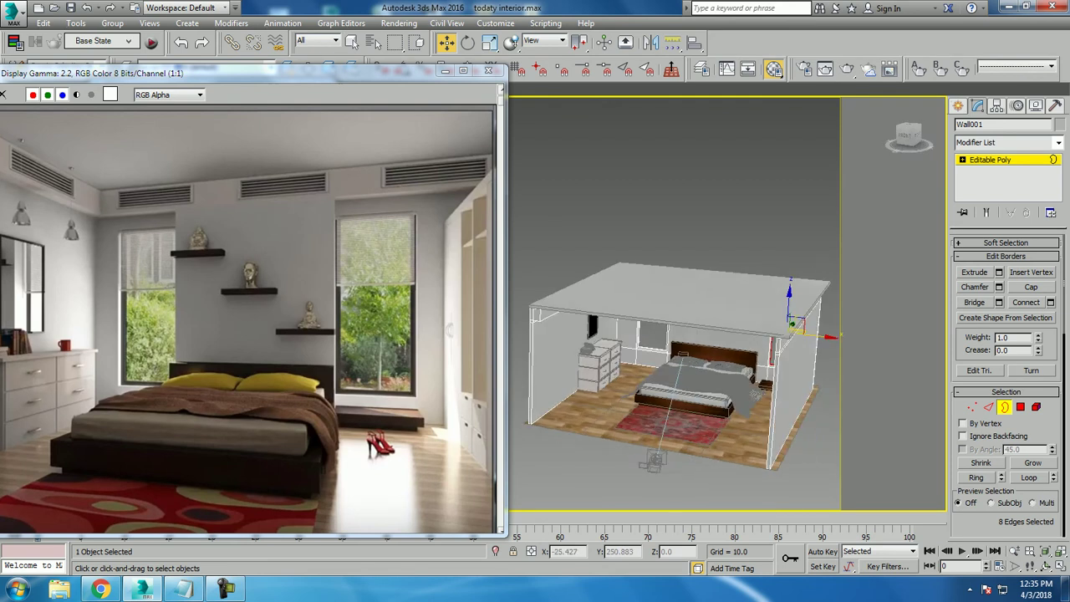
scroll(728, 335, up, 1)
scroll(660, 326, up, 3)
scroll(660, 326, up, 2)
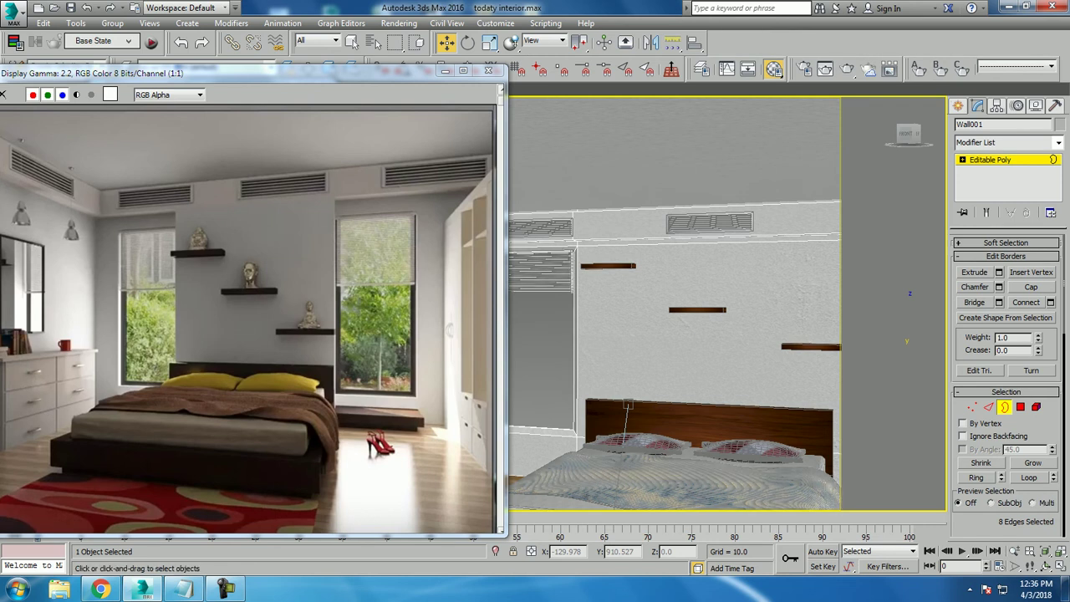
key(z)
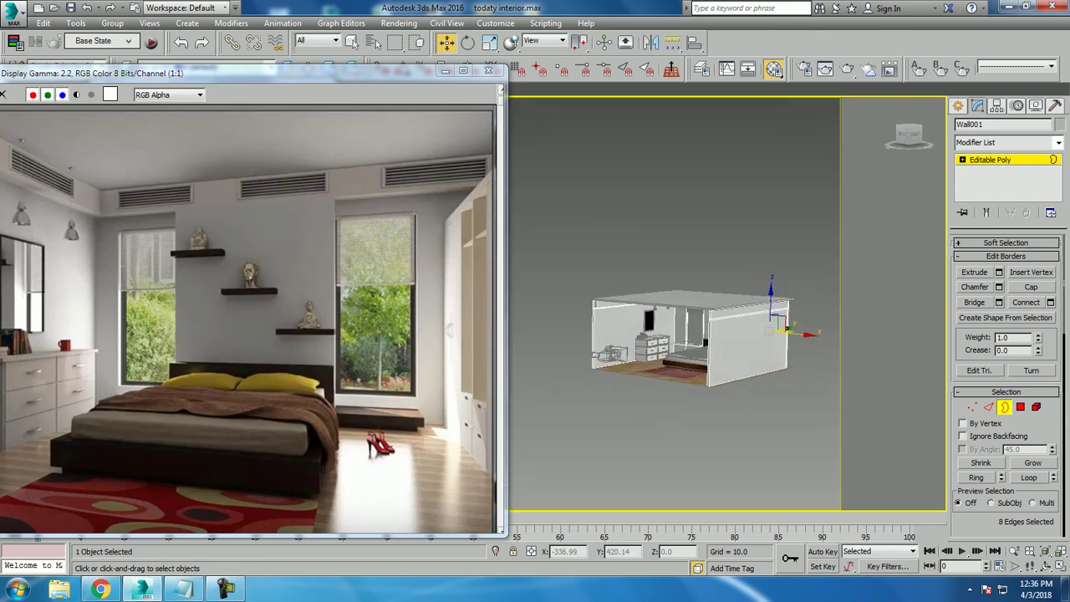
scroll(686, 335, up, 5)
mouse_move(685, 334)
alt+middle_down()
mouse_move(635, 335)
mouse_move(669, 318)
mouse_move(660, 310)
alt+middle_up()
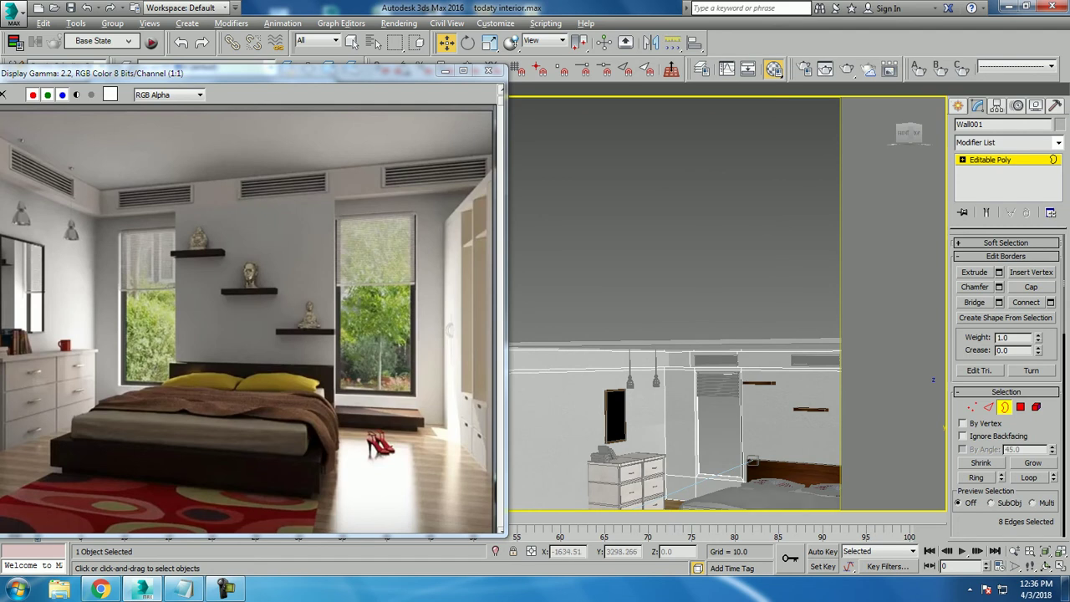
alt+middle_drag(751, 460, 761, 462)
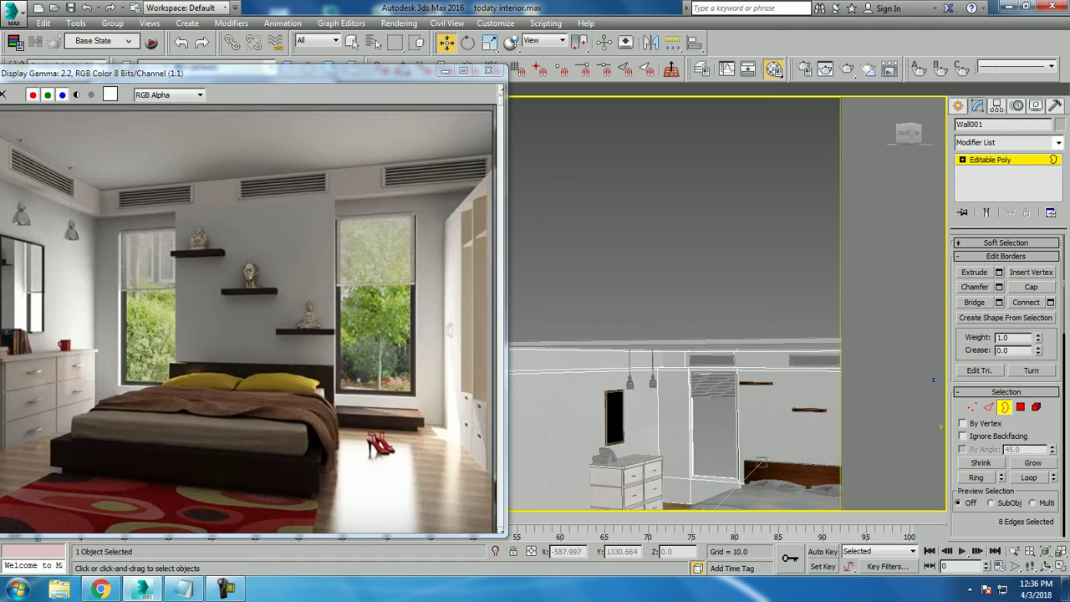
key(z)
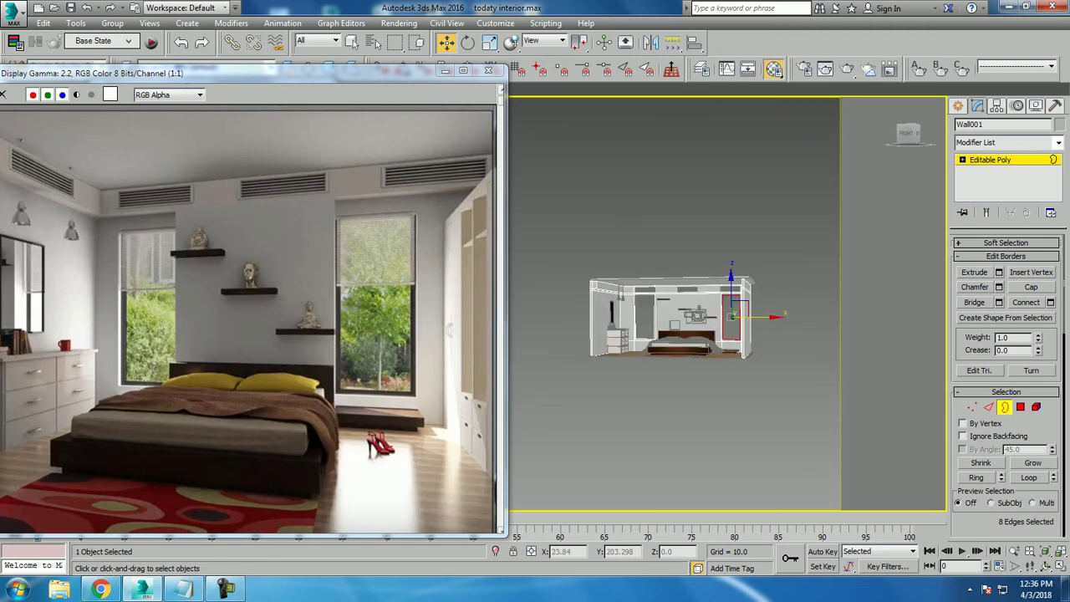
scroll(673, 305, up, 5)
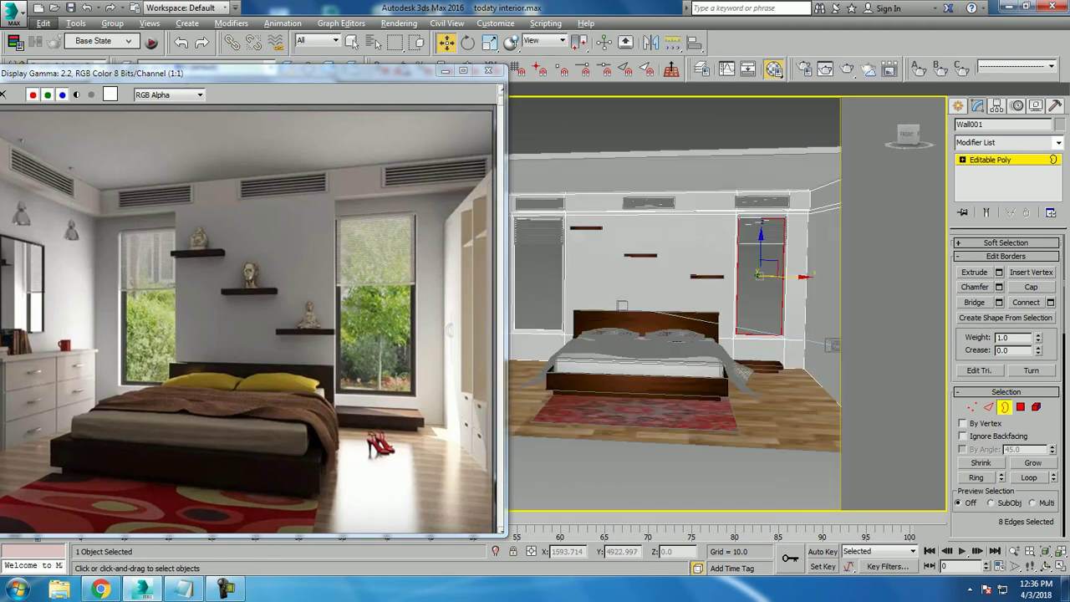
Step: Orbit toward the window, bed and the dresser's stacked books
alt+middle_drag(673, 305, 786, 314)
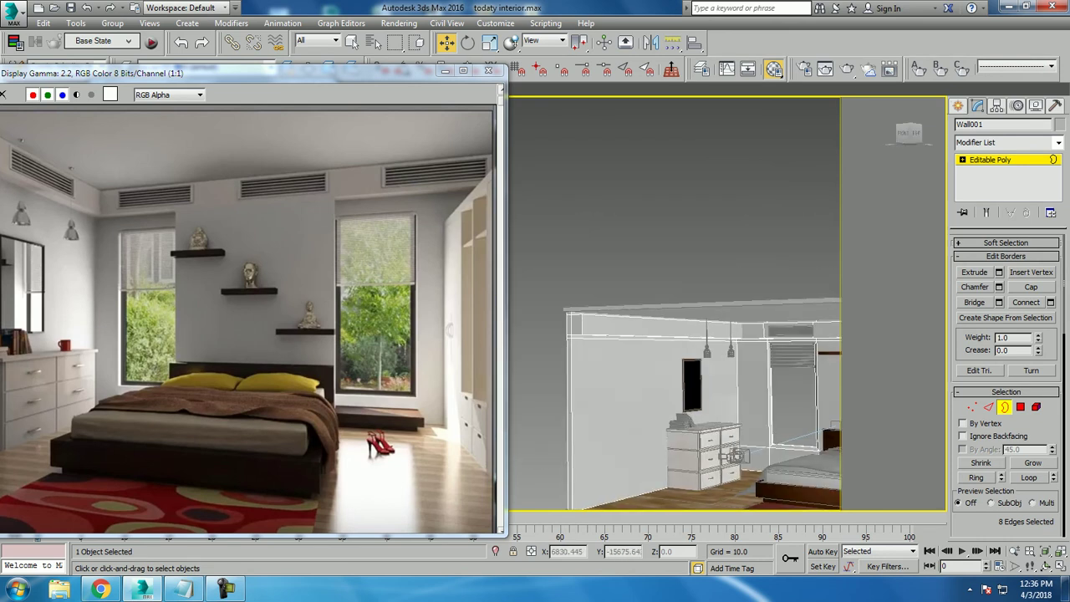
mouse_move(733, 457)
alt+middle_down()
mouse_move(818, 405)
mouse_move(779, 402)
alt+middle_up()
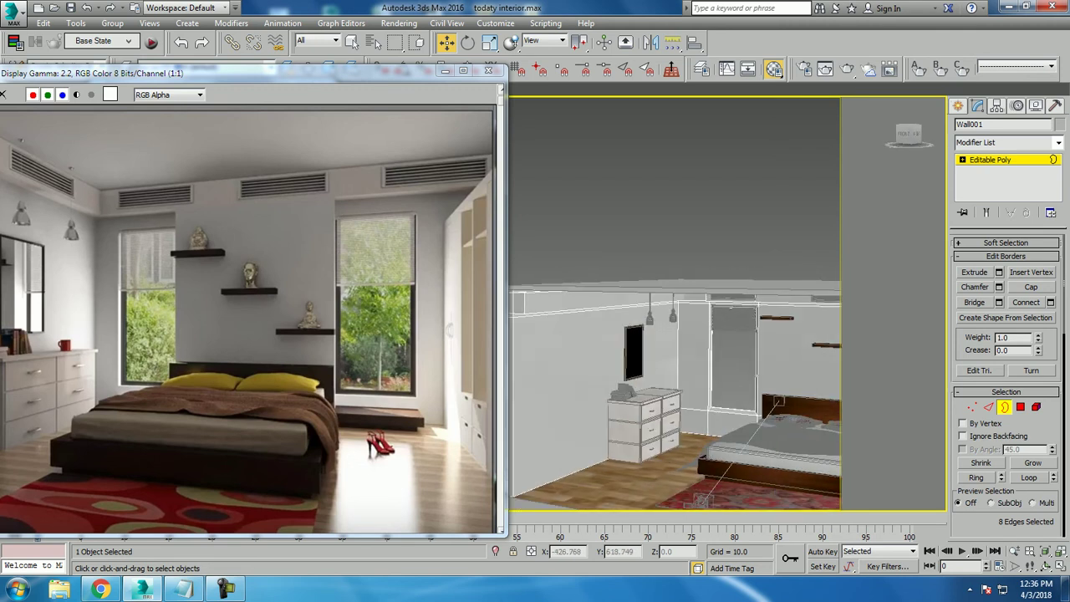
scroll(779, 402, up, 3)
click(225, 590)
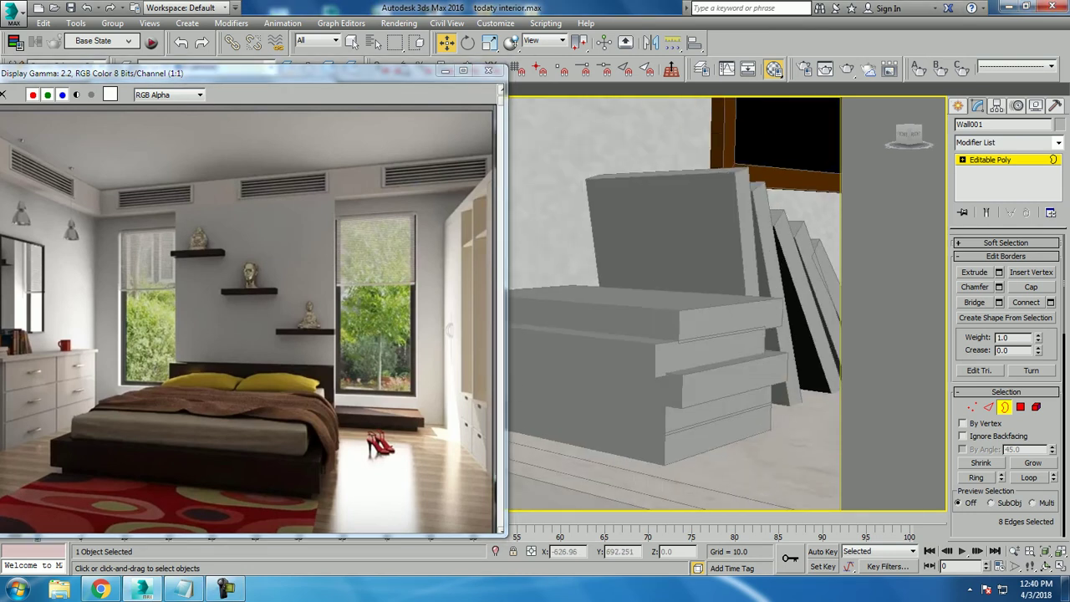
alt+middle_drag(669, 334, 719, 334)
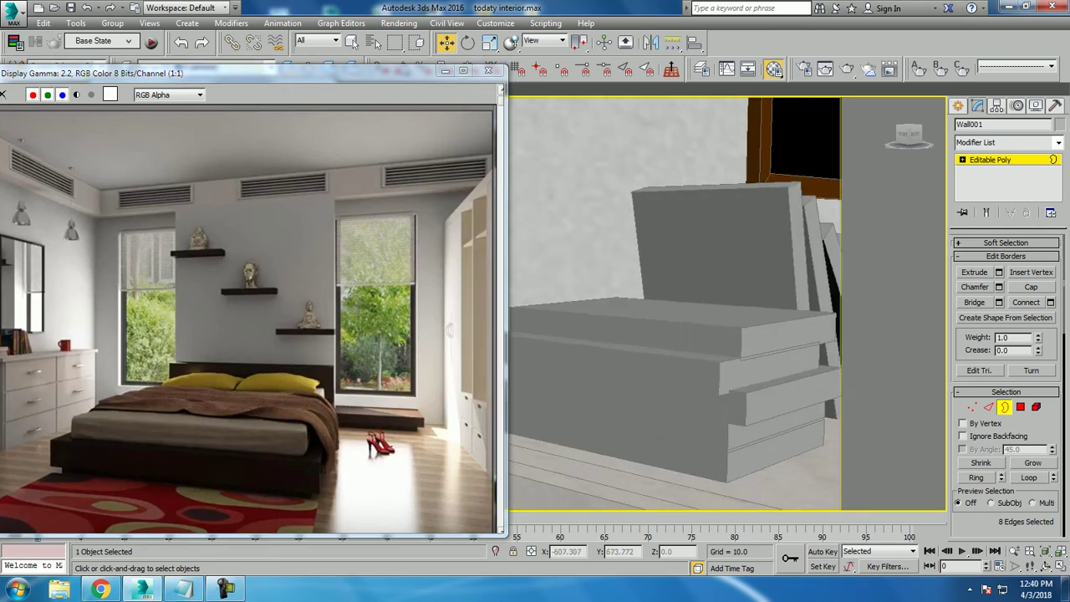
Step: Leave edge editing, select top book Box038 and open the Material Editor
click(990, 160)
click(658, 284)
scroll(673, 304, down, 3)
mouse_move(652, 318)
alt+middle_down()
mouse_move(706, 318)
mouse_move(686, 317)
alt+middle_up()
scroll(673, 303, up, 2)
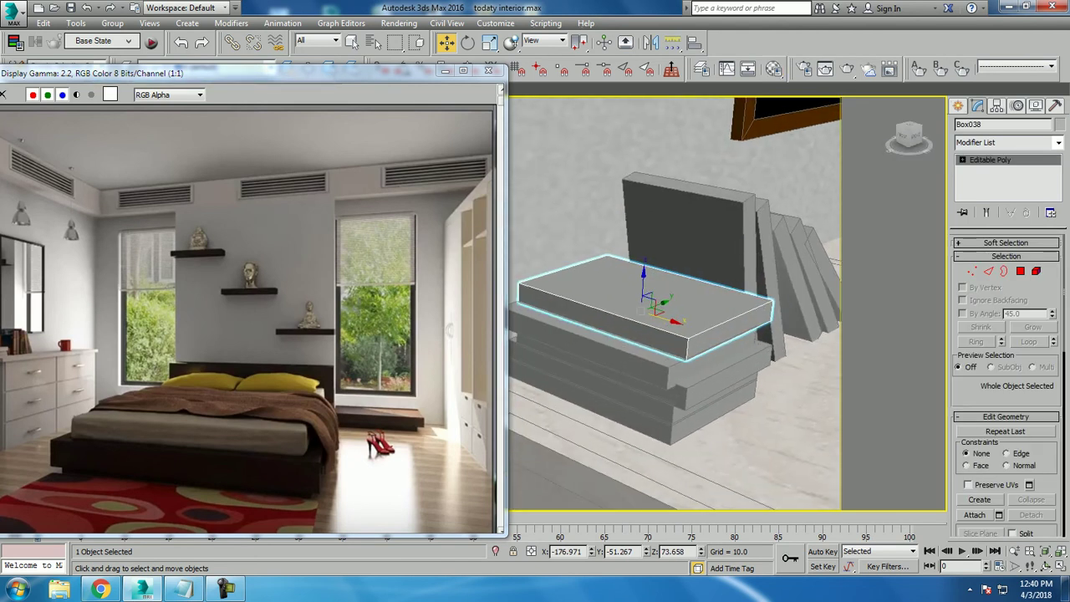
click(774, 69)
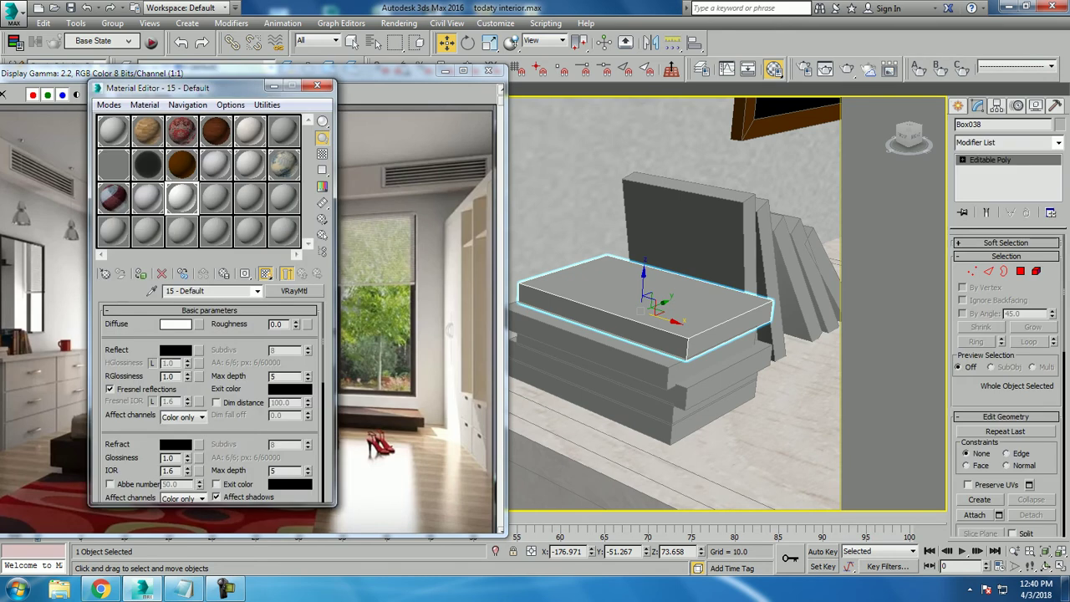
Step: Make slot 16 a VRayMtl with 800px_COLOURBOX2008308.jpg as its diffuse bitmap
click(215, 197)
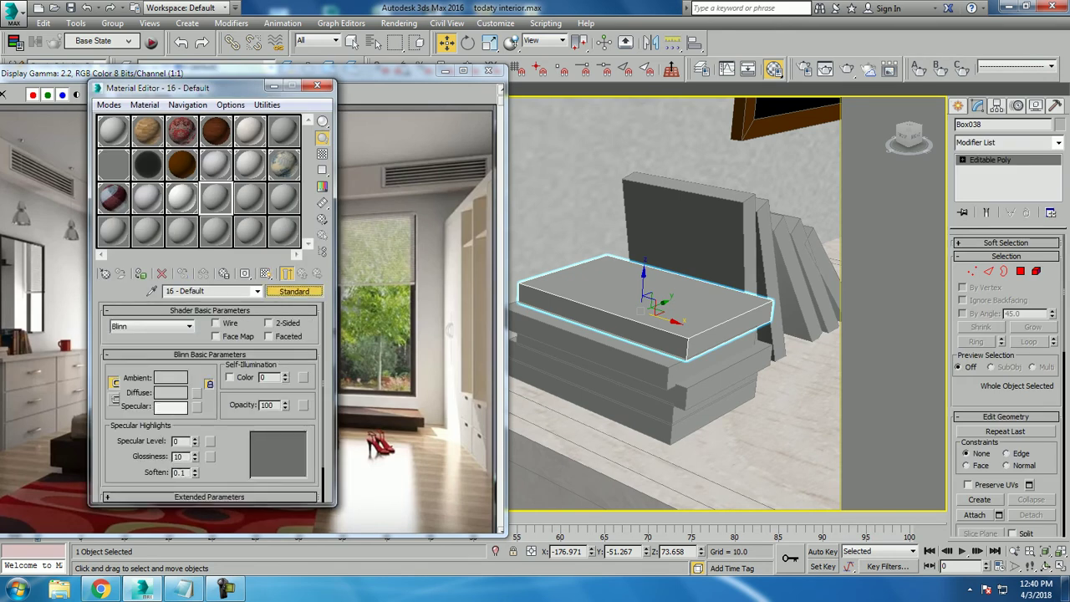
click(293, 290)
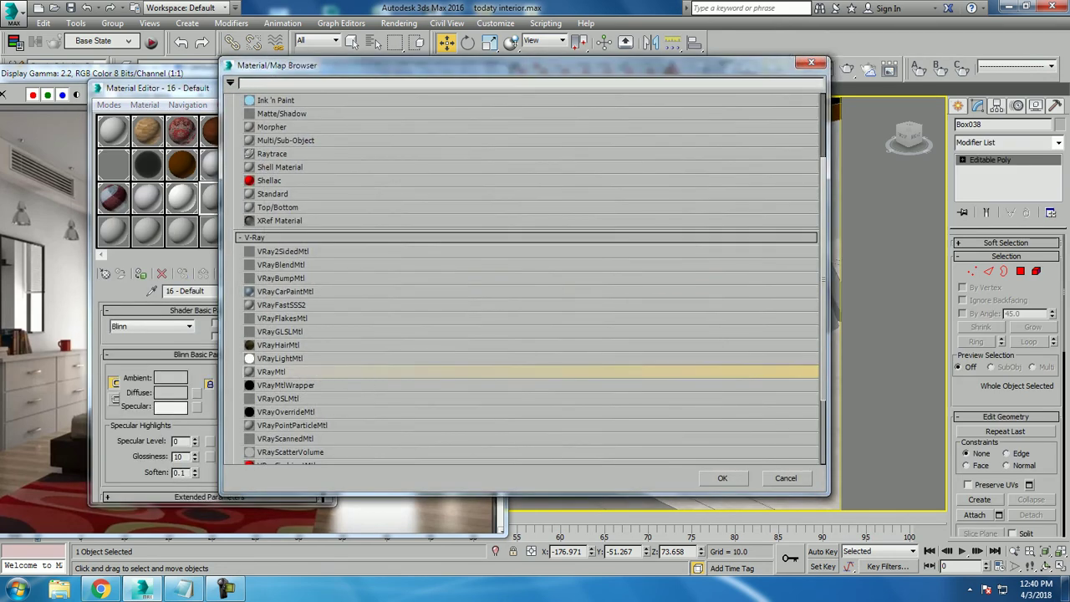
key(Return)
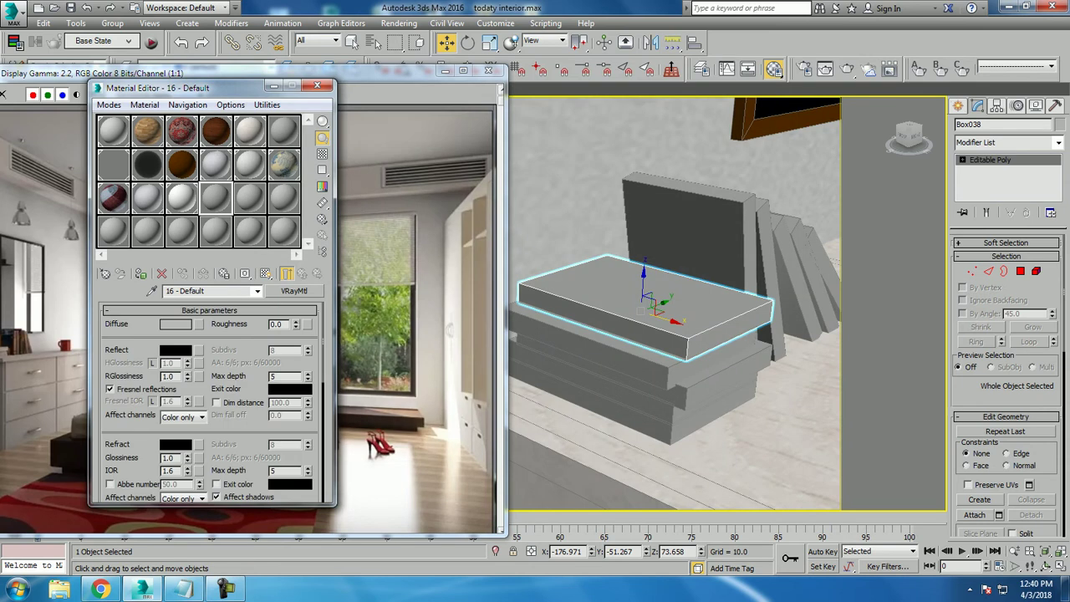
click(198, 324)
key(Return)
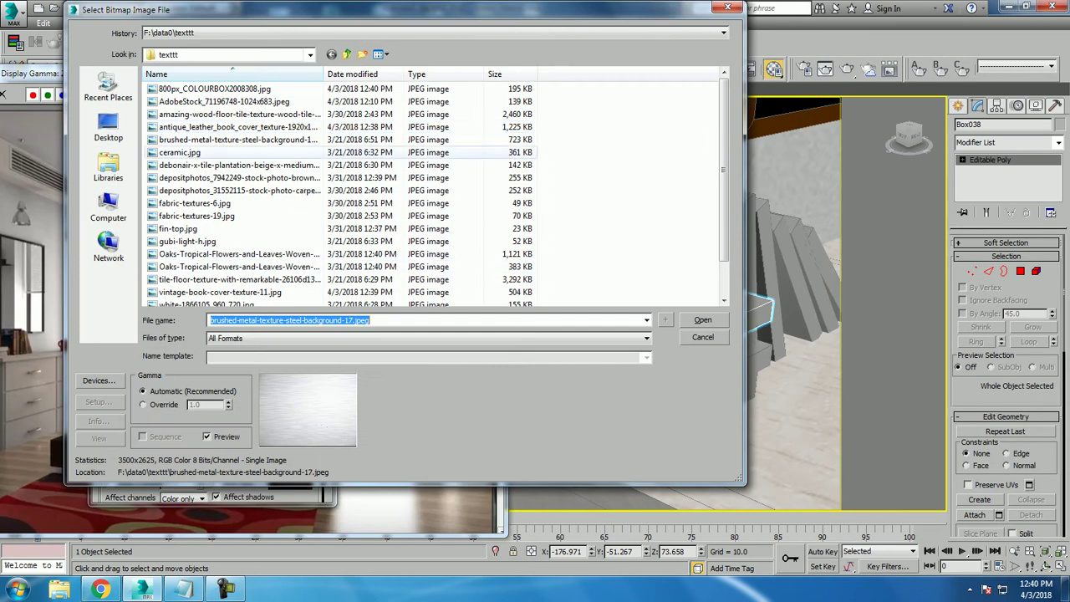
click(200, 74)
click(234, 88)
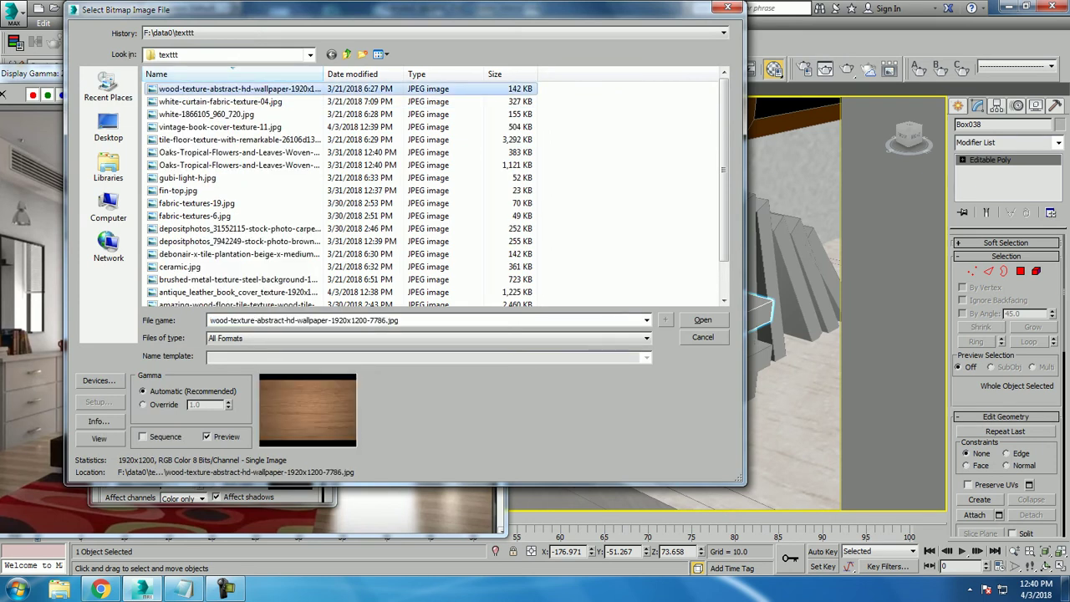
key(Down)
key(Down)
key(Down)
key(Down)
key(Down)
key(Down)
key(Down)
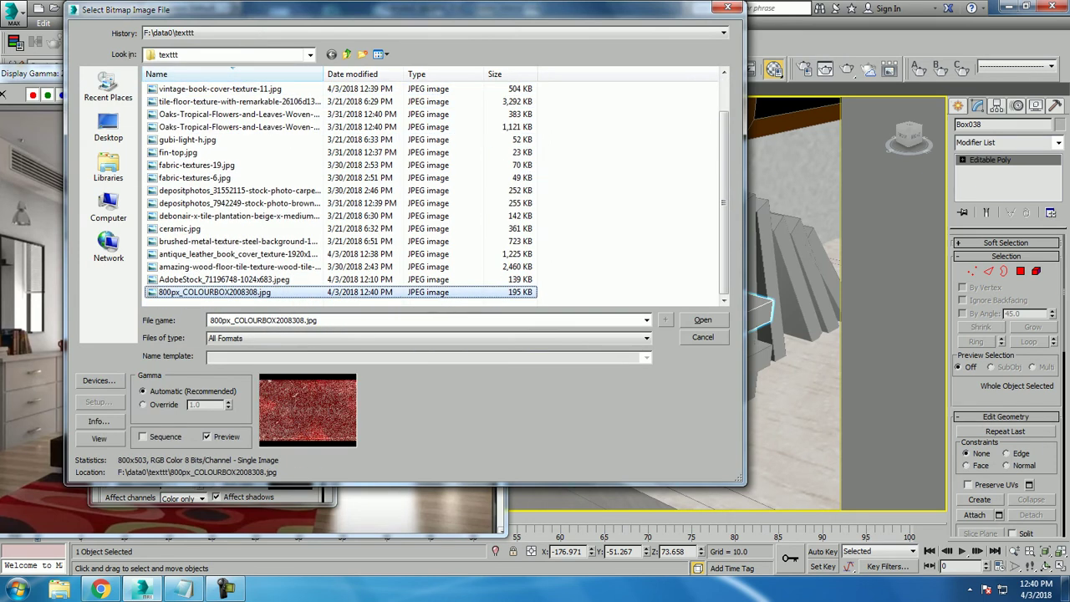
key(Return)
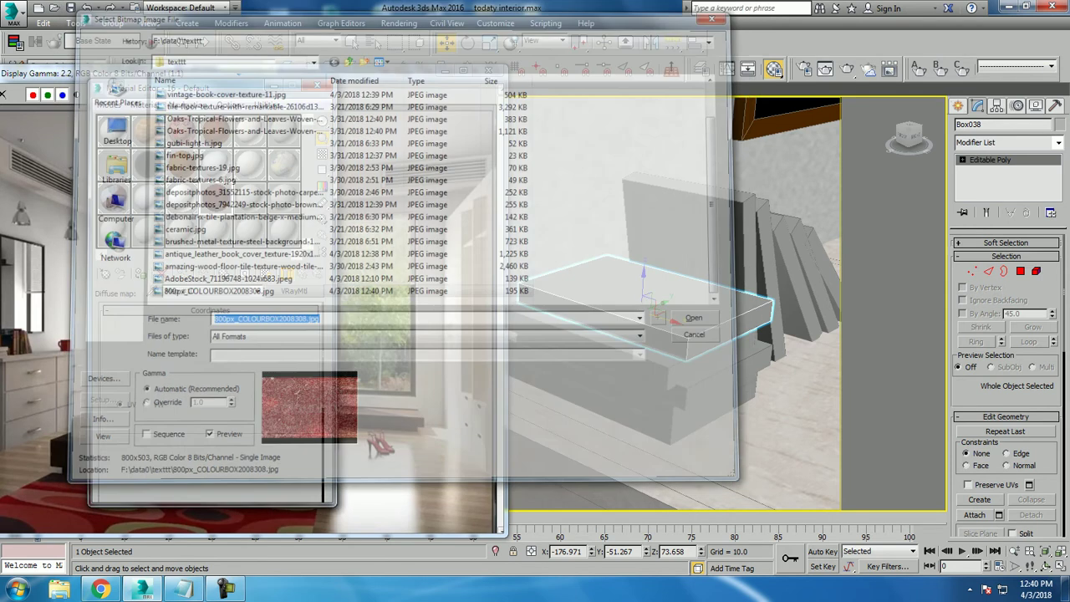
Step: Show the red texture in the viewport and add a UVW Map modifier with raised height
click(265, 273)
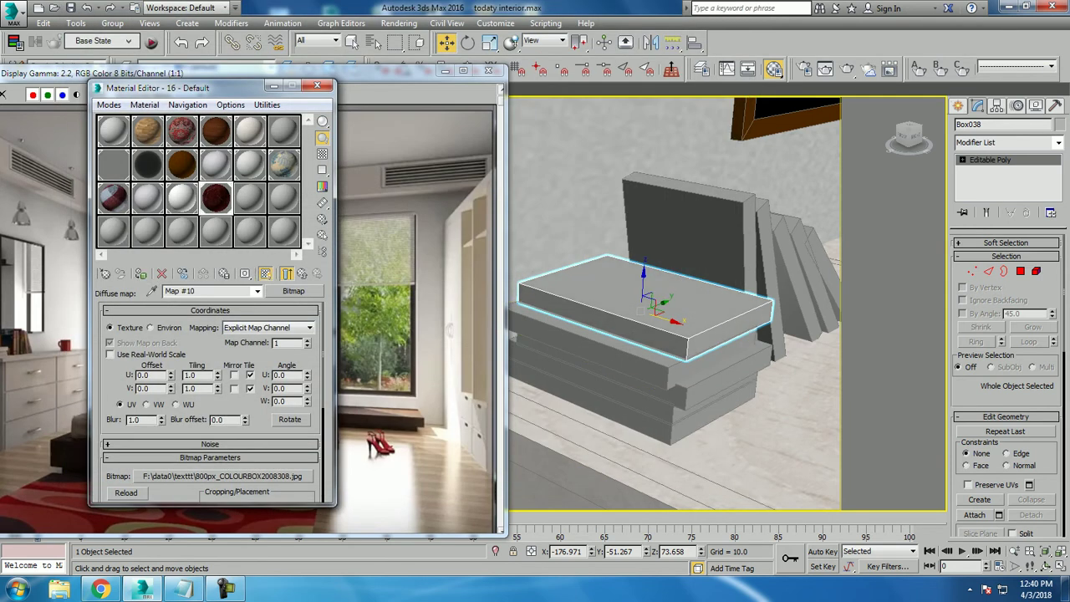
click(1058, 142)
text(uv)
key(Return)
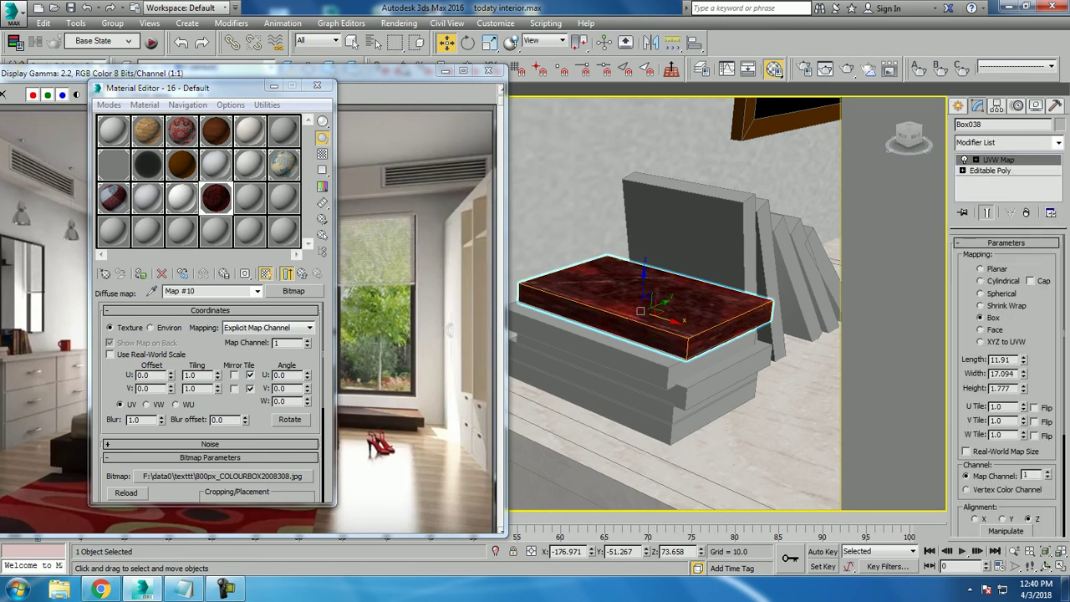
drag(1024, 388, 1023, 360)
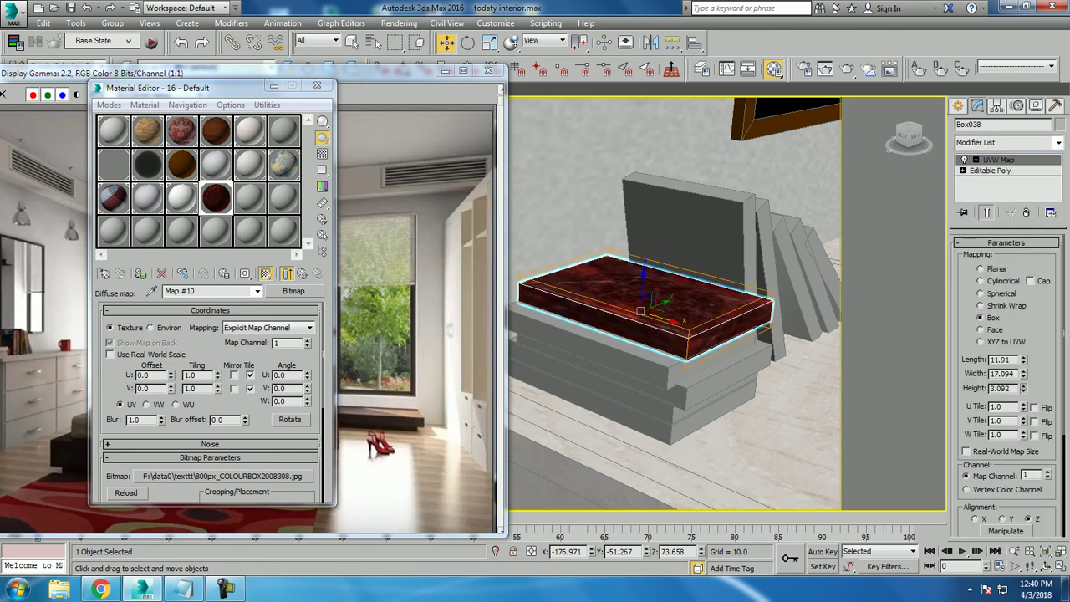
Step: Assign the red material 16 - Default to the other selected dresser books
click(586, 368)
ctrl+click(635, 422)
ctrl+click(794, 276)
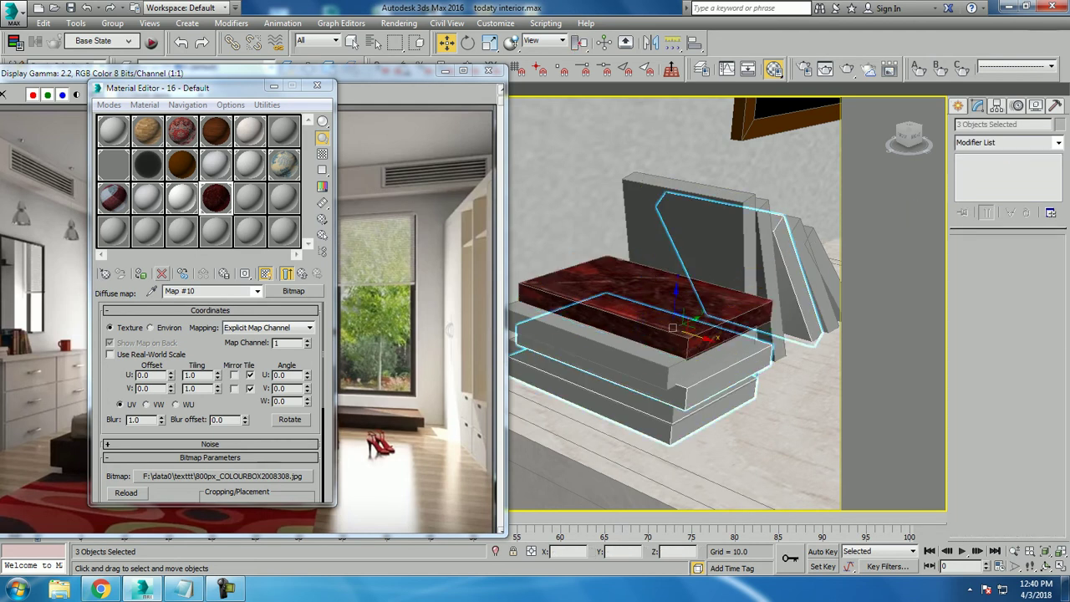
click(141, 274)
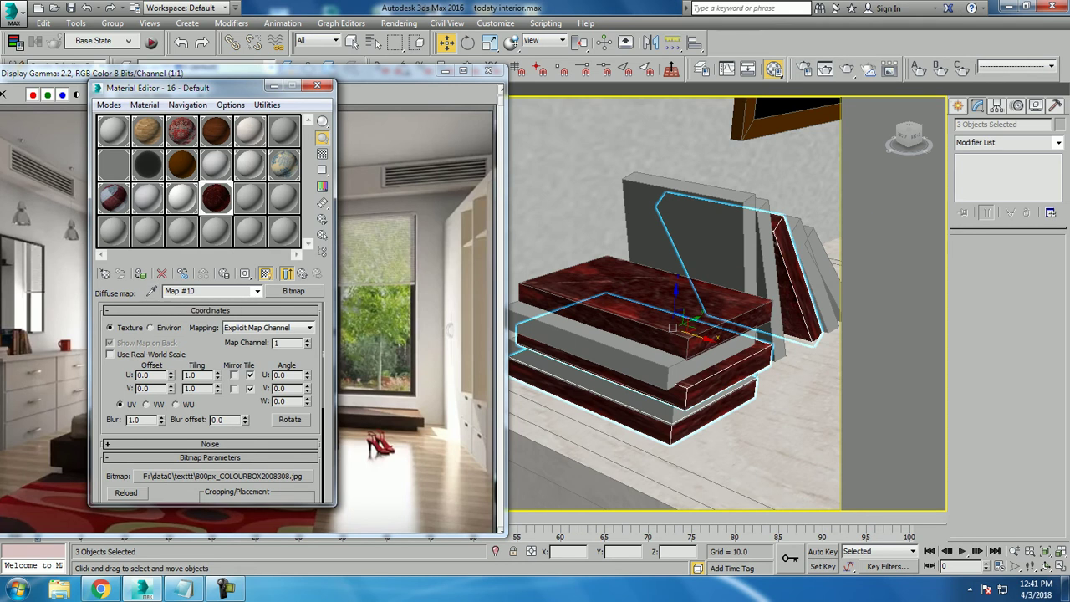
alt+click(685, 234)
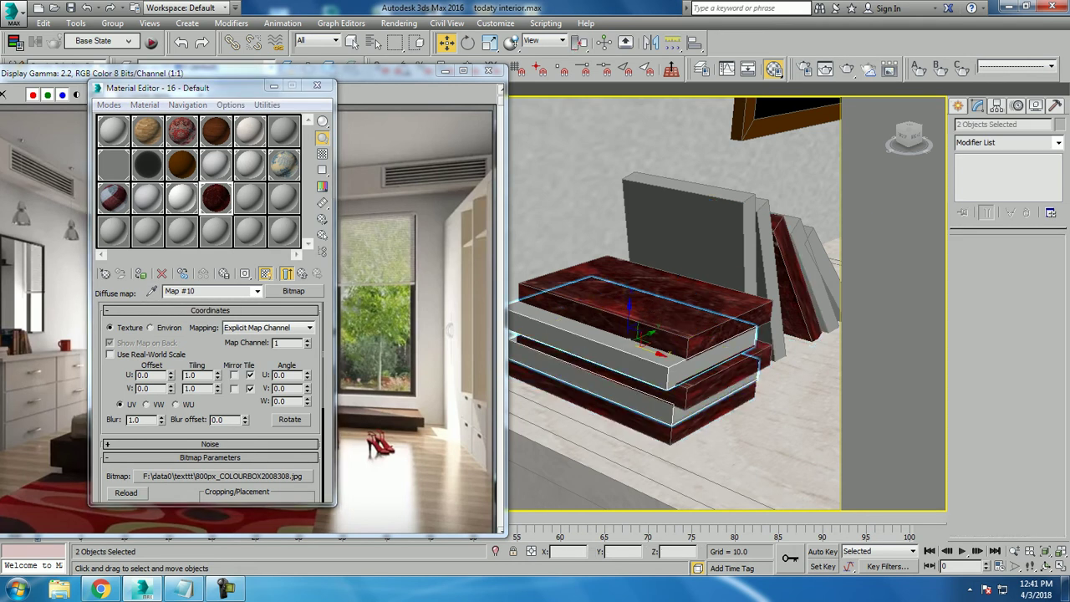
click(248, 198)
click(293, 290)
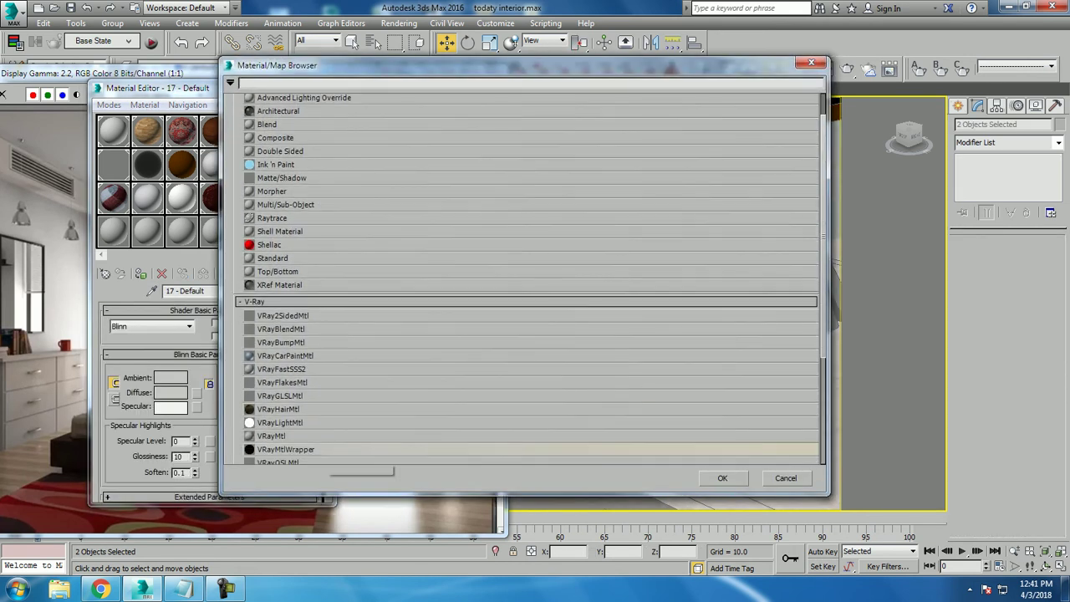
Step: Make slot 17 a VRayMtl using antique_leather_book_cover_texture-1920x1200.jpg as the diffuse bitmap
double_click(284, 436)
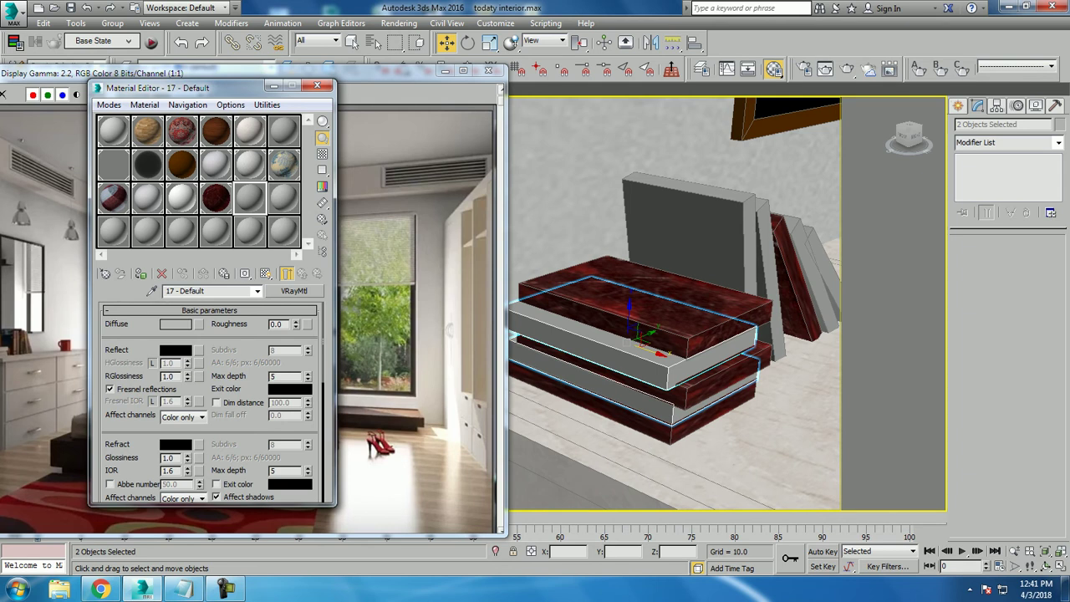
click(199, 324)
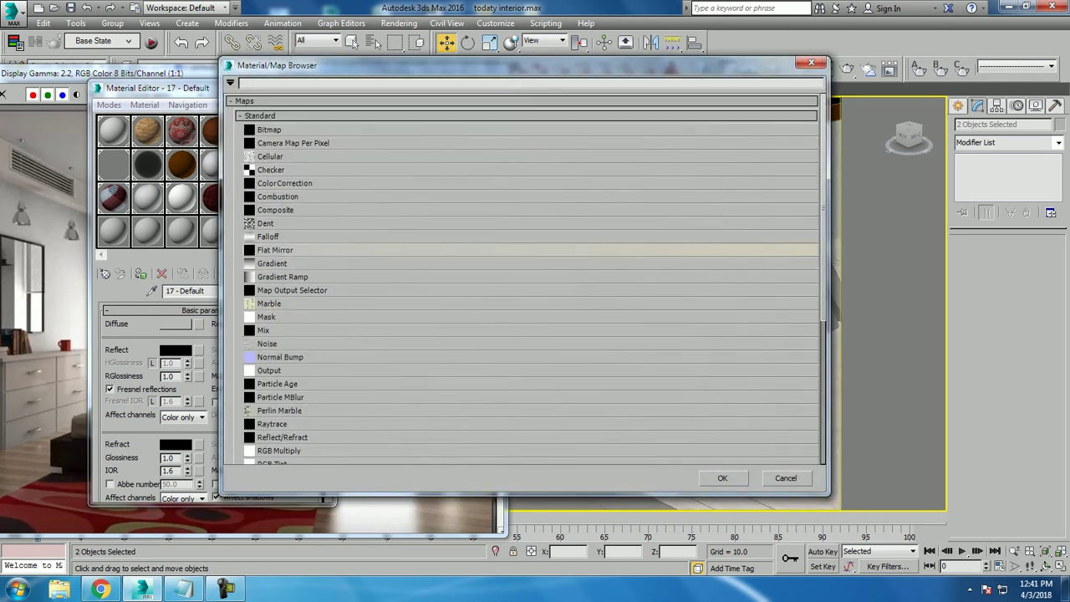
double_click(269, 130)
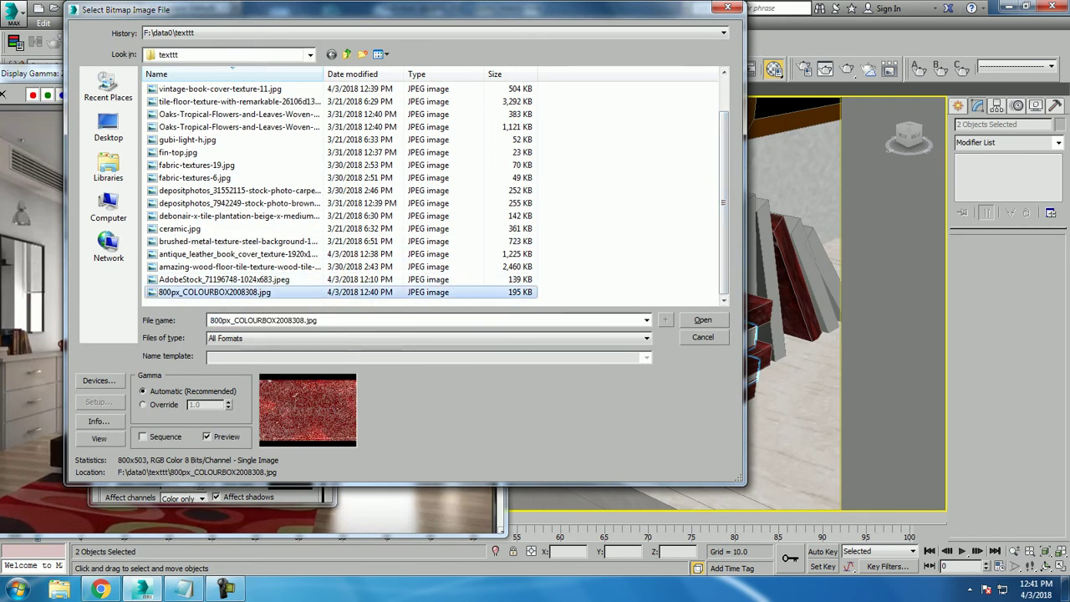
key(Up)
key(Up)
key(Up)
key(Up)
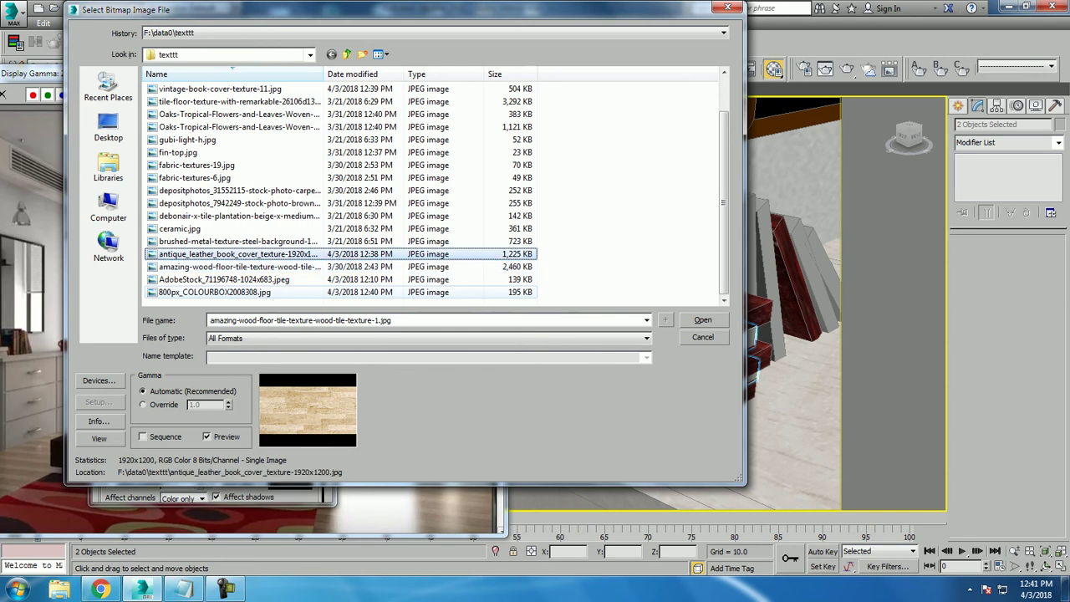
key(Down)
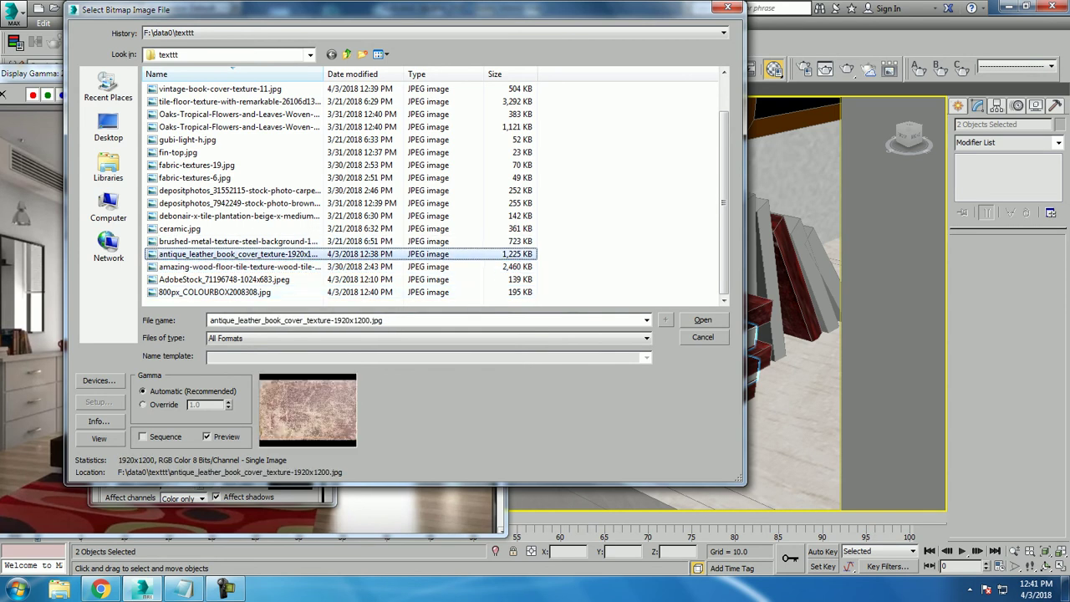
key(Return)
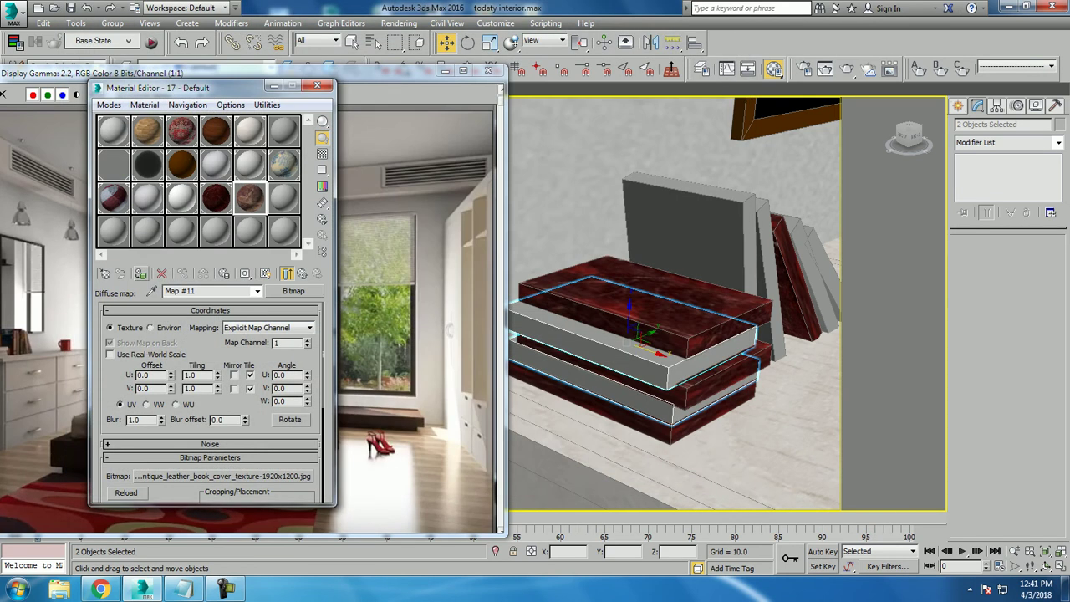
Step: Show material 17's leather texture in the viewport and zoom onto the book stack
click(265, 274)
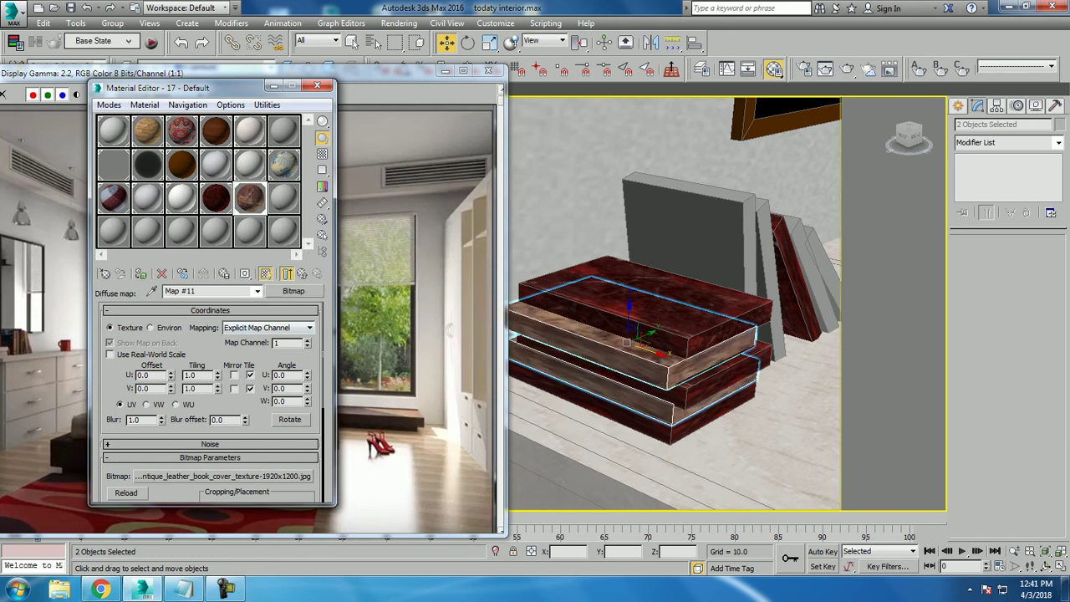
scroll(590, 317, up, 2)
scroll(589, 316, up, 2)
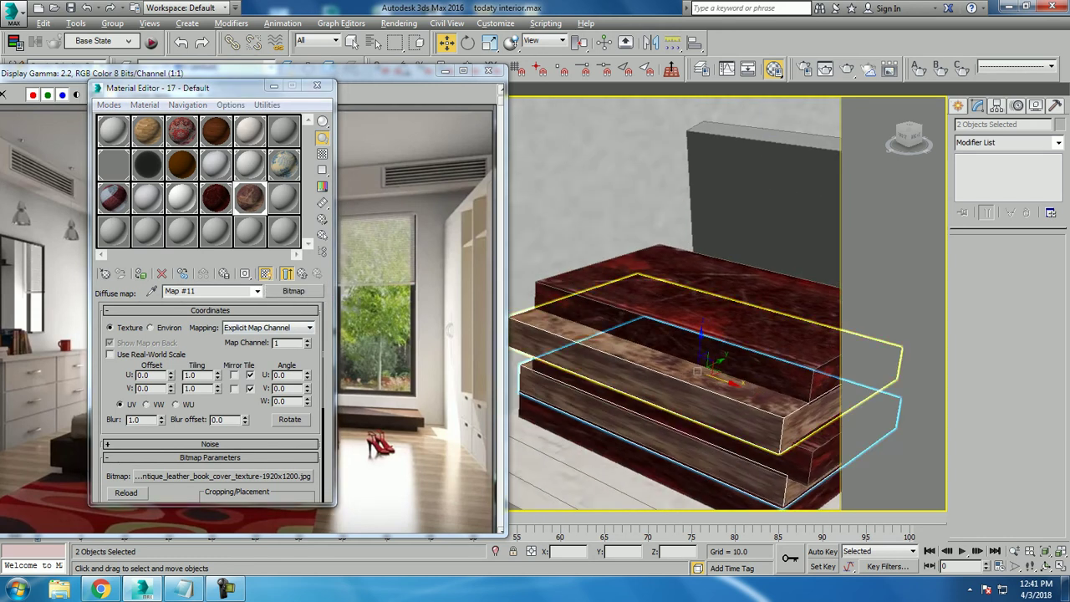
scroll(590, 316, up, 1)
alt+middle_drag(590, 316, 569, 311)
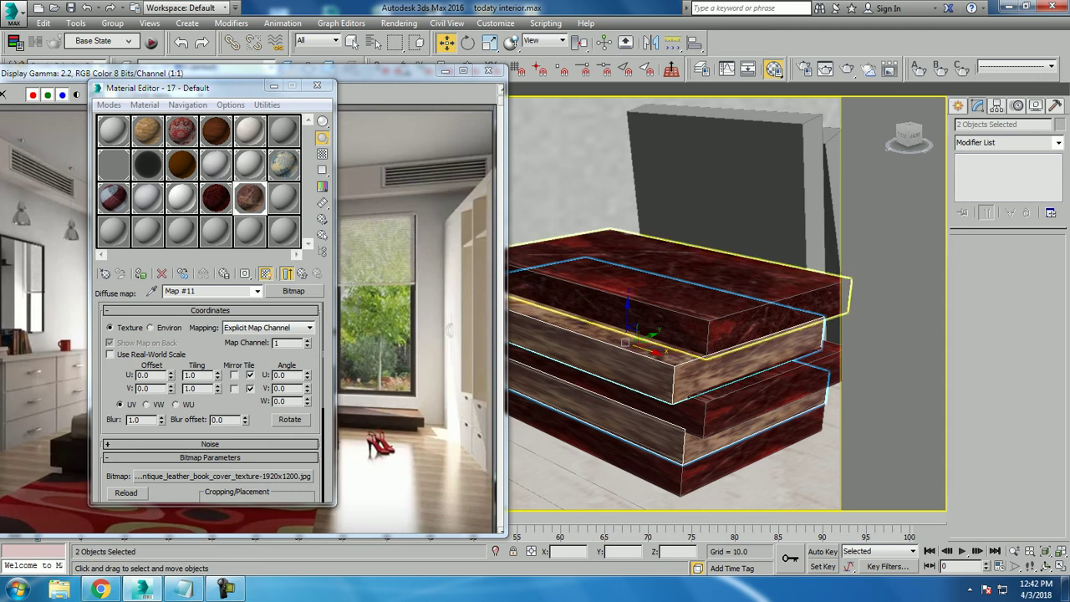
Step: Give book Box037 a Box UVW Map modifier with height raised to 4.78
click(621, 335)
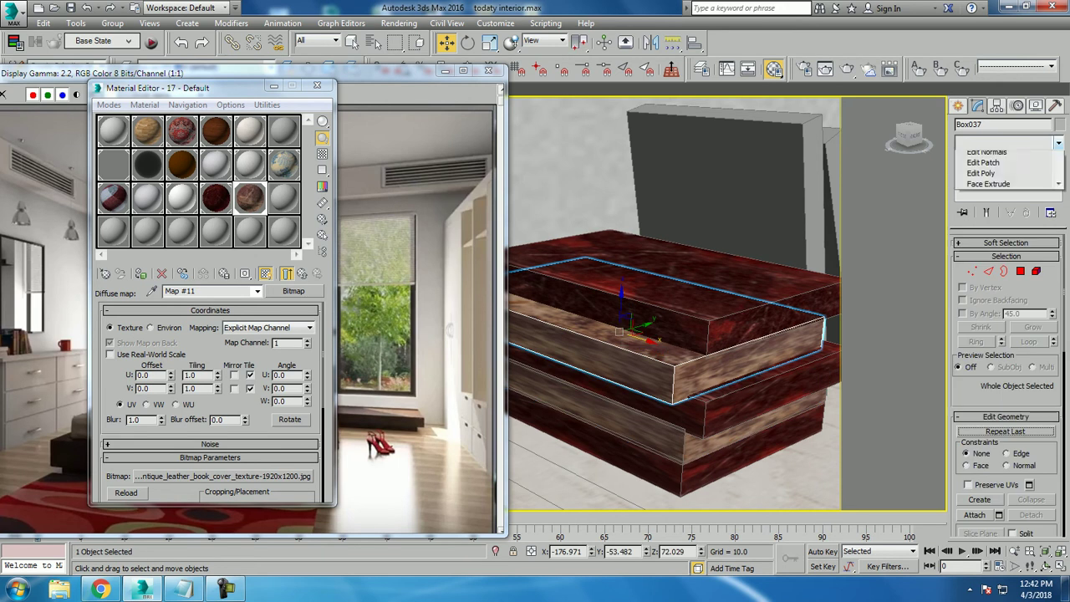
click(1058, 142)
key(u)
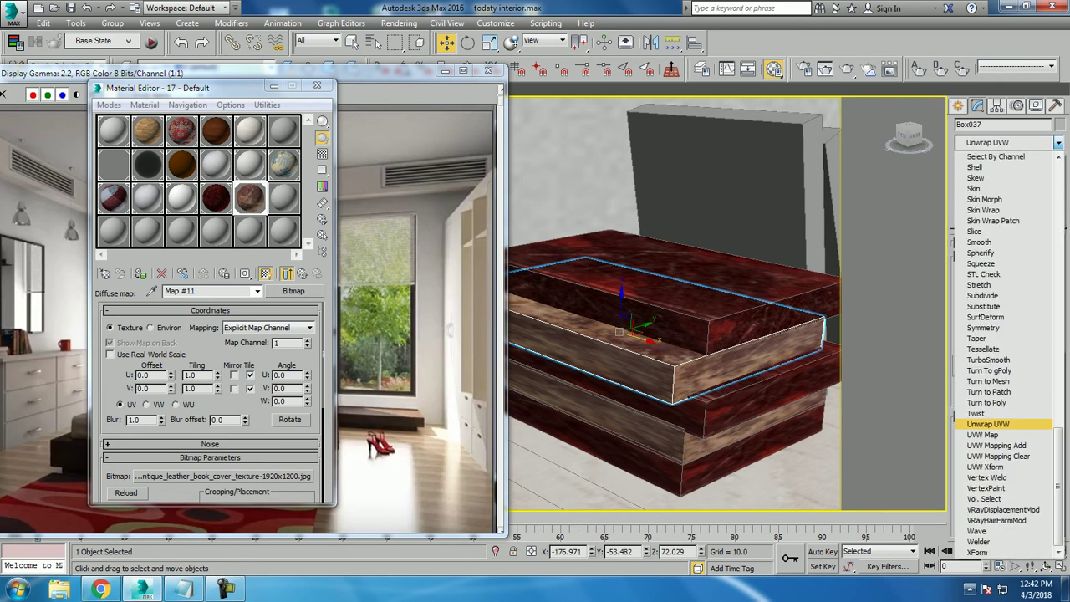
click(983, 435)
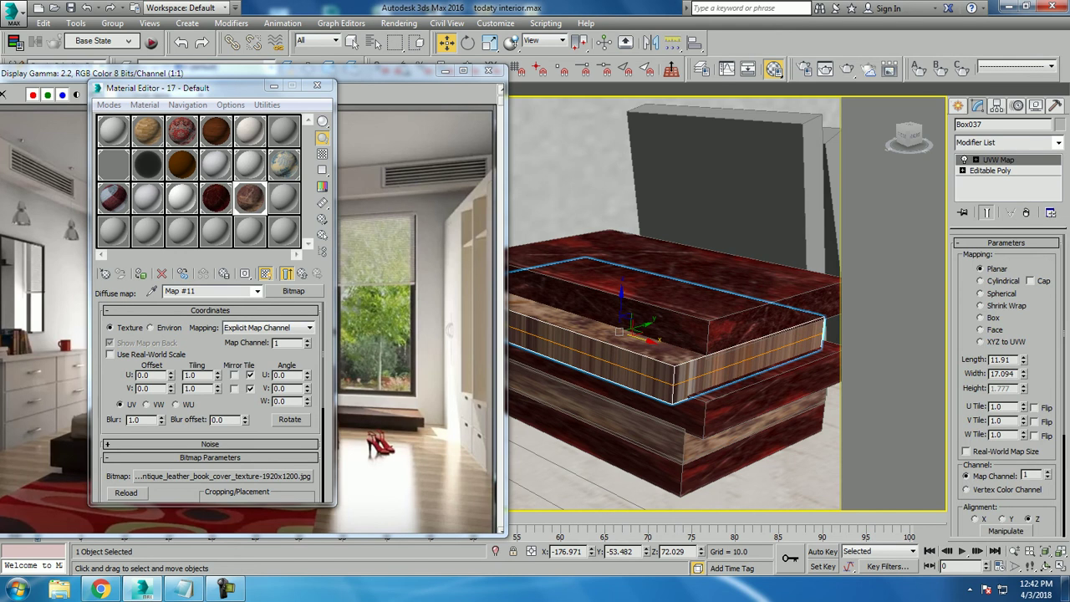
click(981, 318)
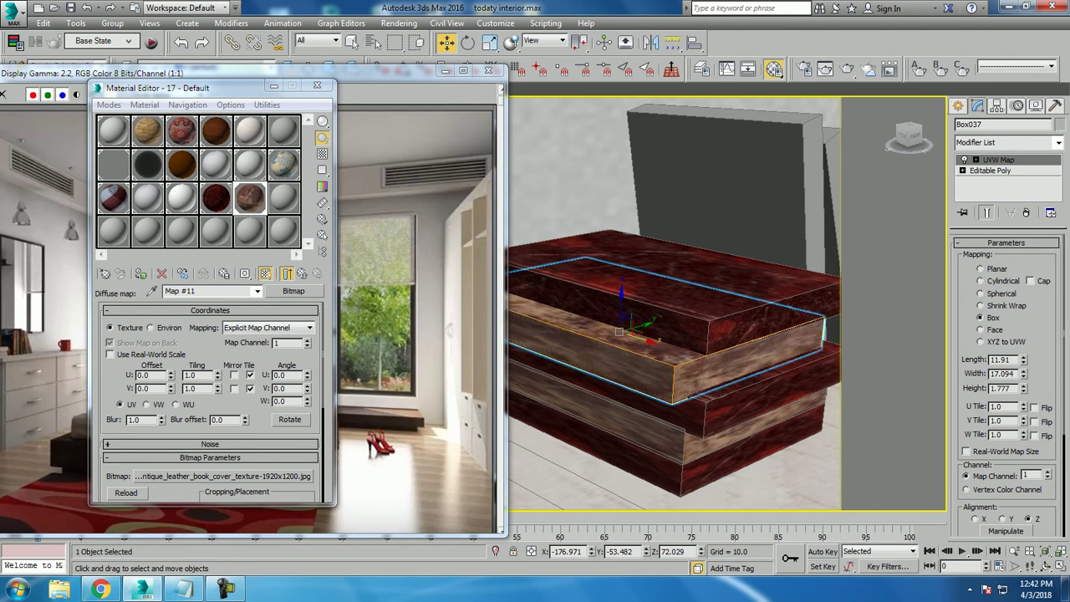
drag(1024, 388, 1024, 359)
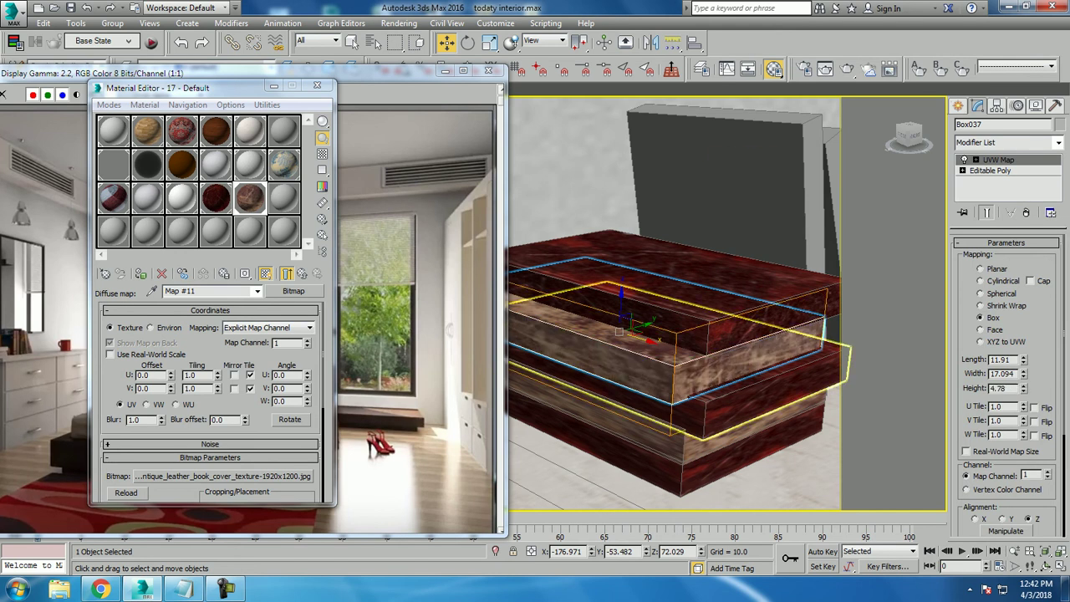
Step: Give lower book Box035 a Box UVW Map modifier with height 4.638
click(736, 401)
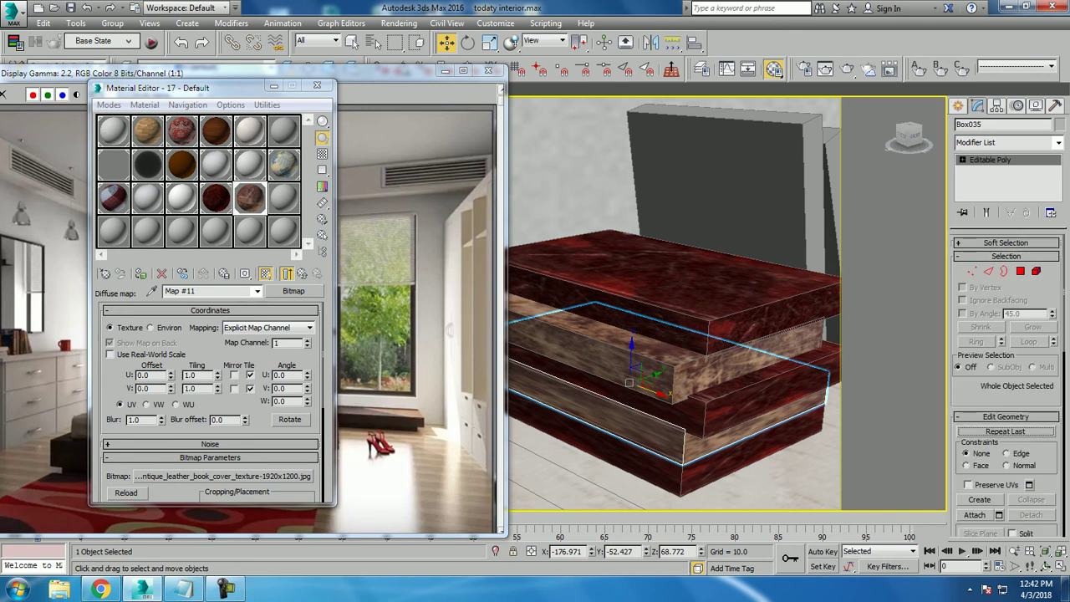
alt+middle_drag(673, 334, 761, 335)
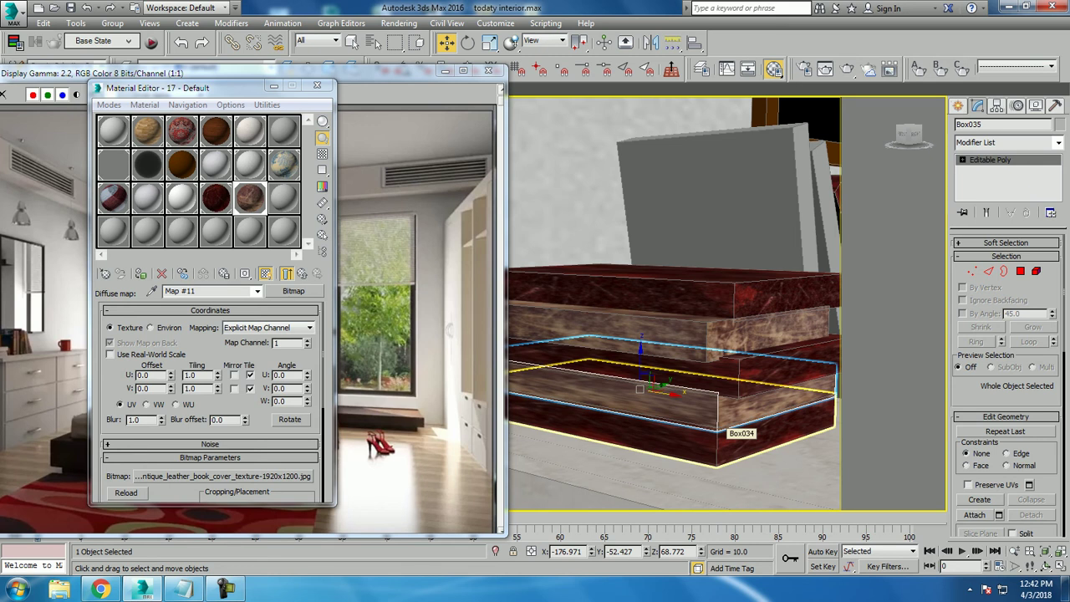
click(1058, 142)
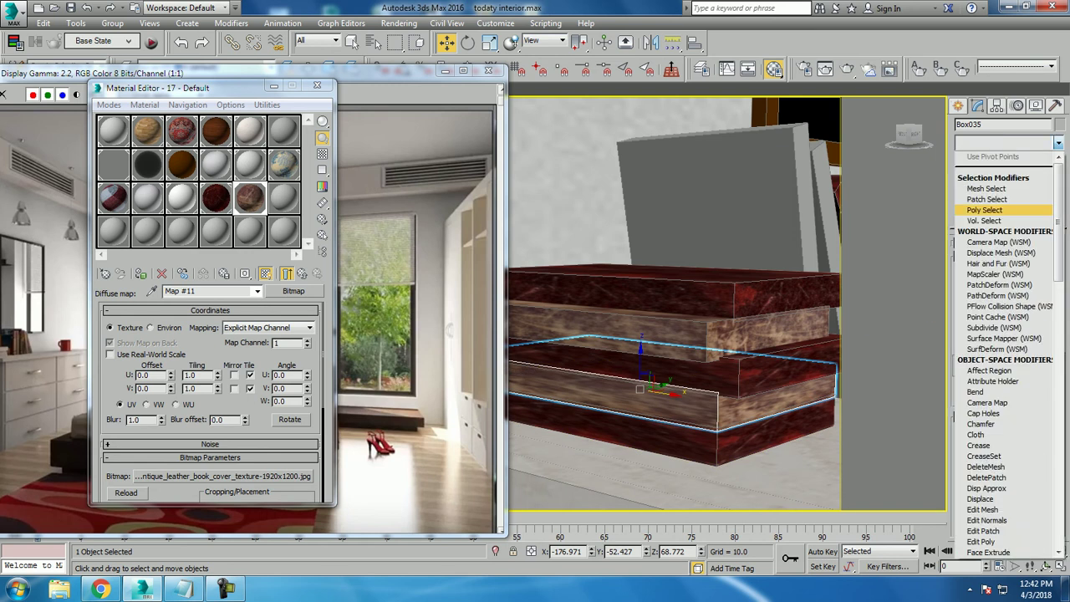
text(uv)
key(Return)
click(980, 318)
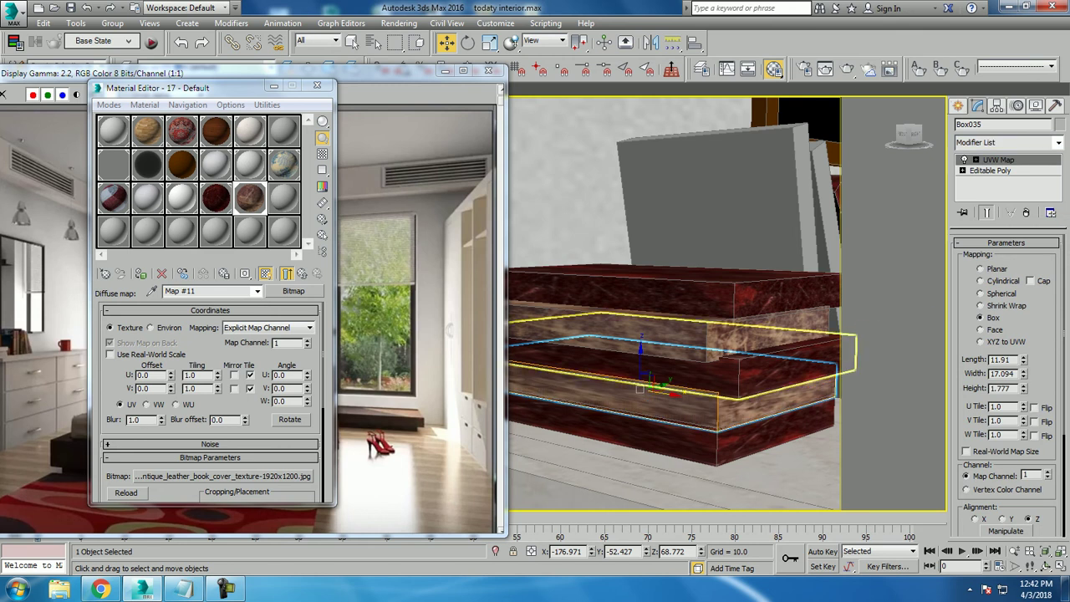
drag(1024, 388, 1024, 368)
scroll(635, 335, down, 3)
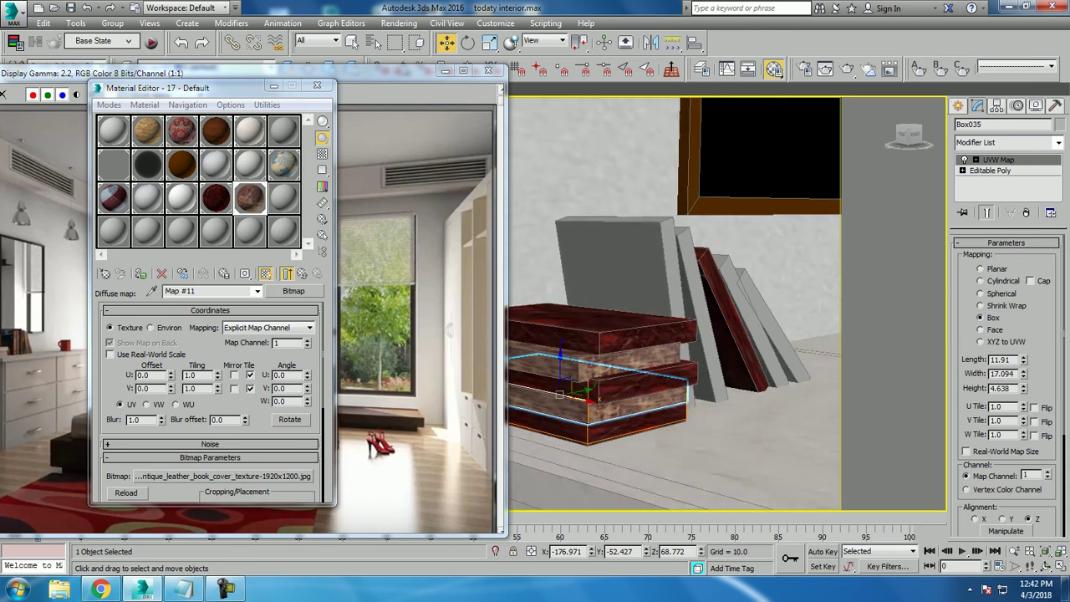
scroll(636, 335, up, 3)
click(625, 268)
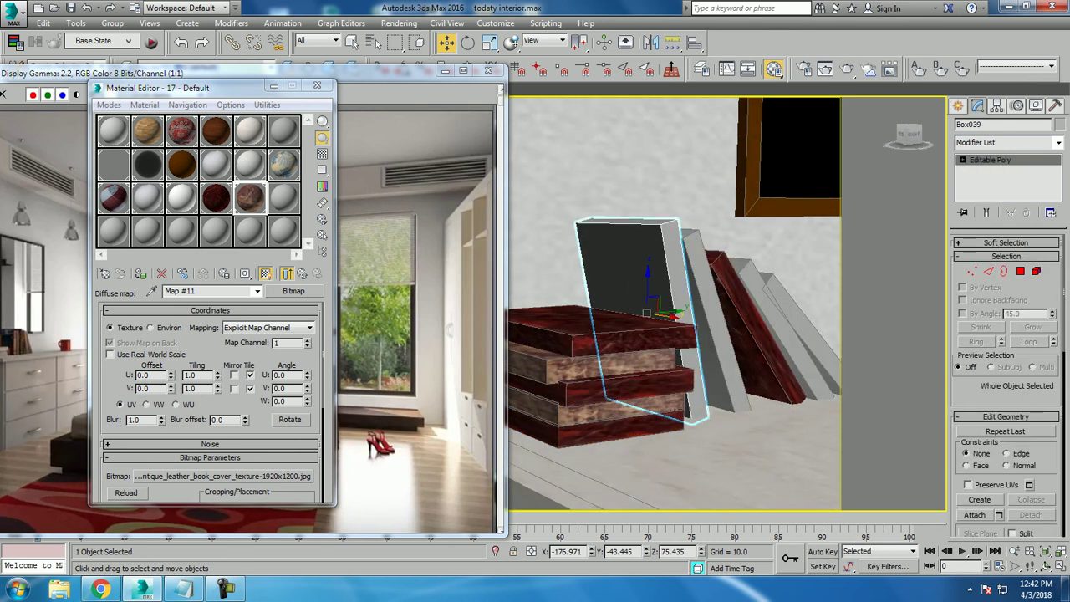
Step: Turn empty material slot 18 into a VRayMtl
click(284, 198)
click(292, 291)
scroll(306, 291, down, 2)
scroll(305, 290, down, 2)
double_click(284, 403)
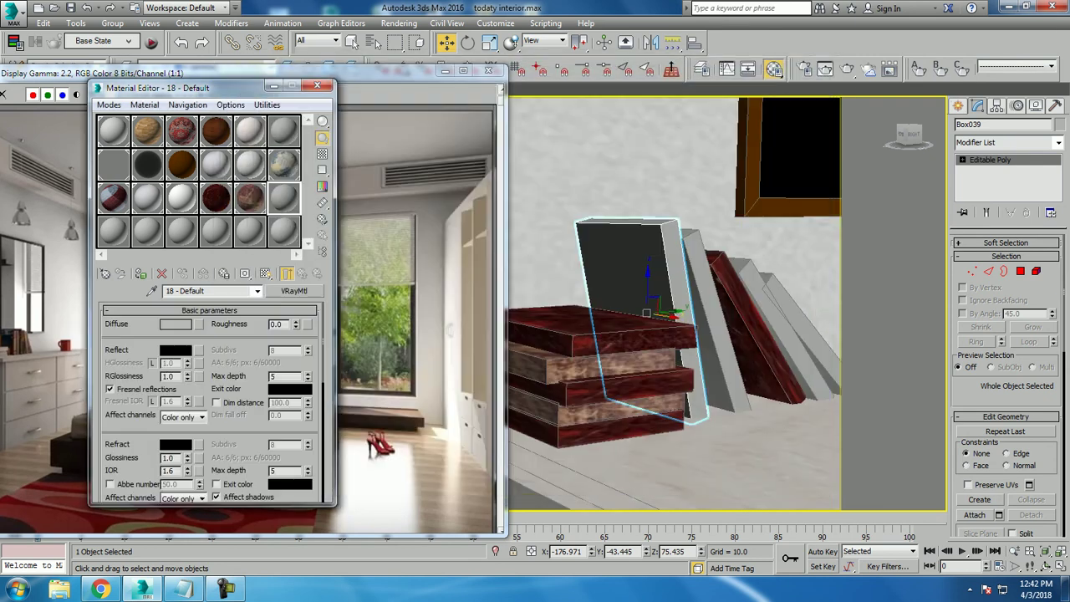
Step: Load vintage-book-cover-texture-11.jpg as the new material's diffuse bitmap
click(198, 324)
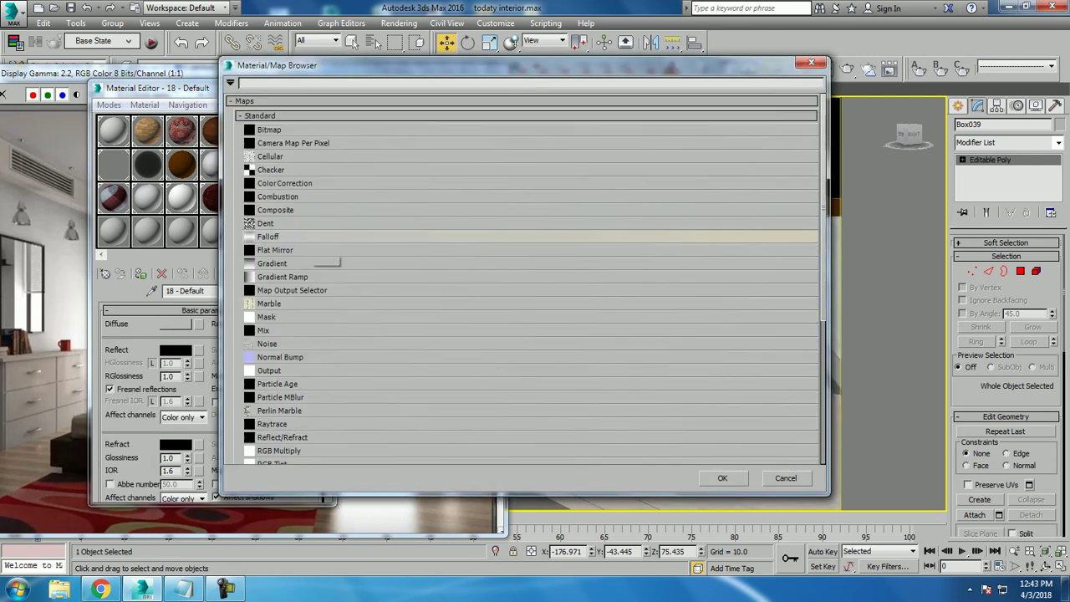
double_click(269, 129)
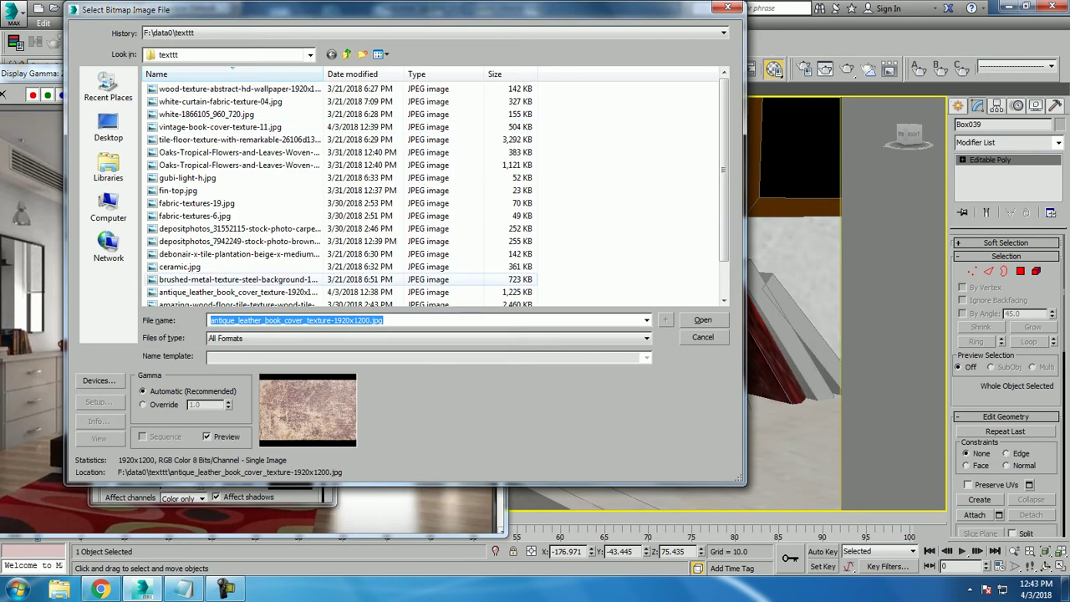
click(239, 88)
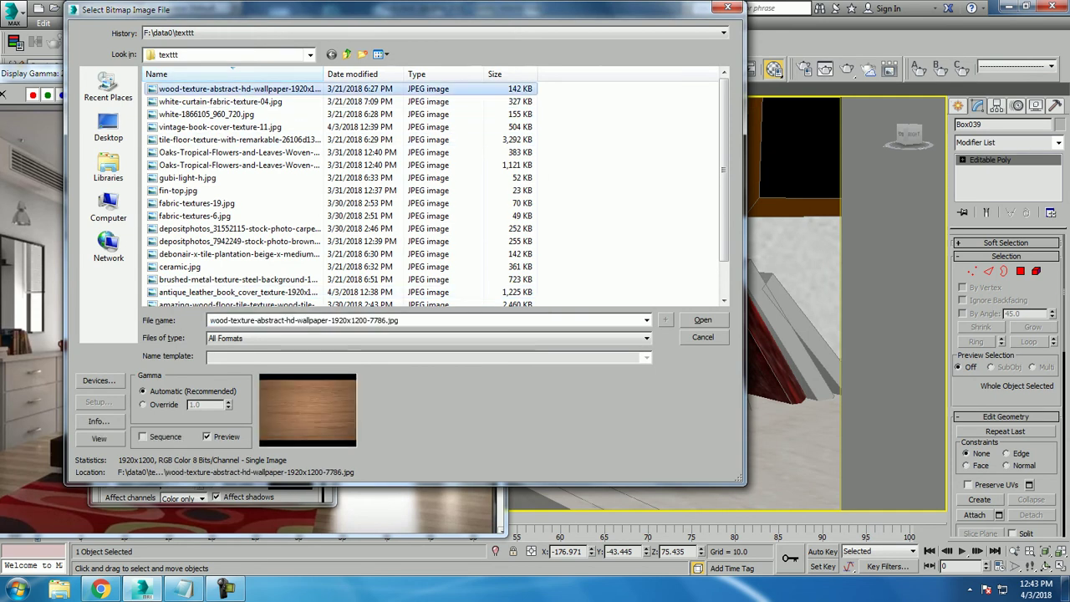
key(Down)
key(Down)
key(Down)
key(Down)
key(Down)
key(Down)
key(Down)
key(Down)
key(Down)
key(Down)
key(Down)
key(Down)
key(Down)
key(Down)
key(Down)
key(Down)
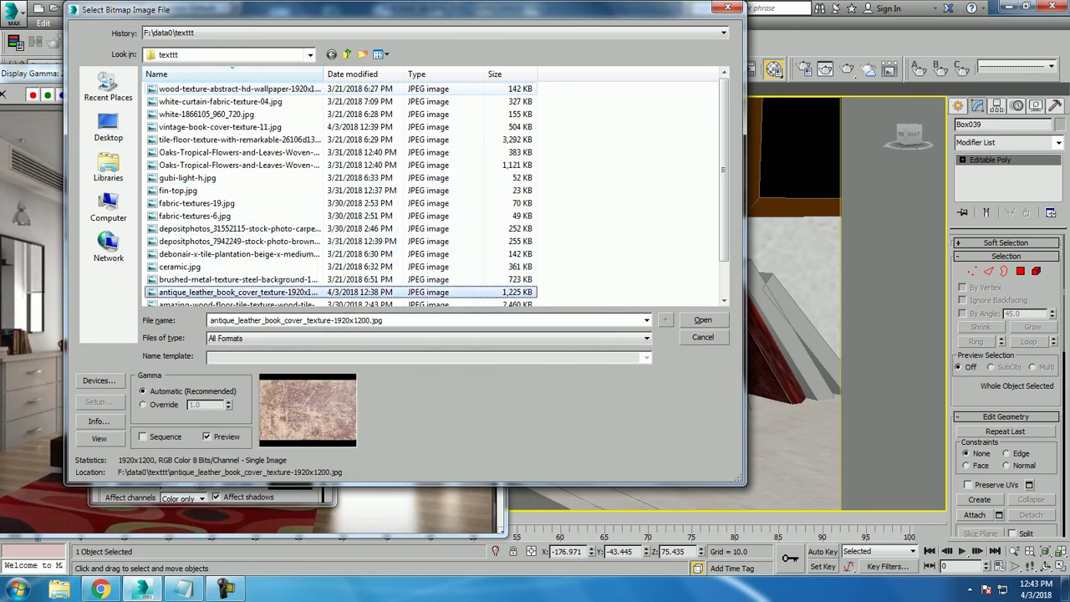
key(Down)
key(Down)
key(Down)
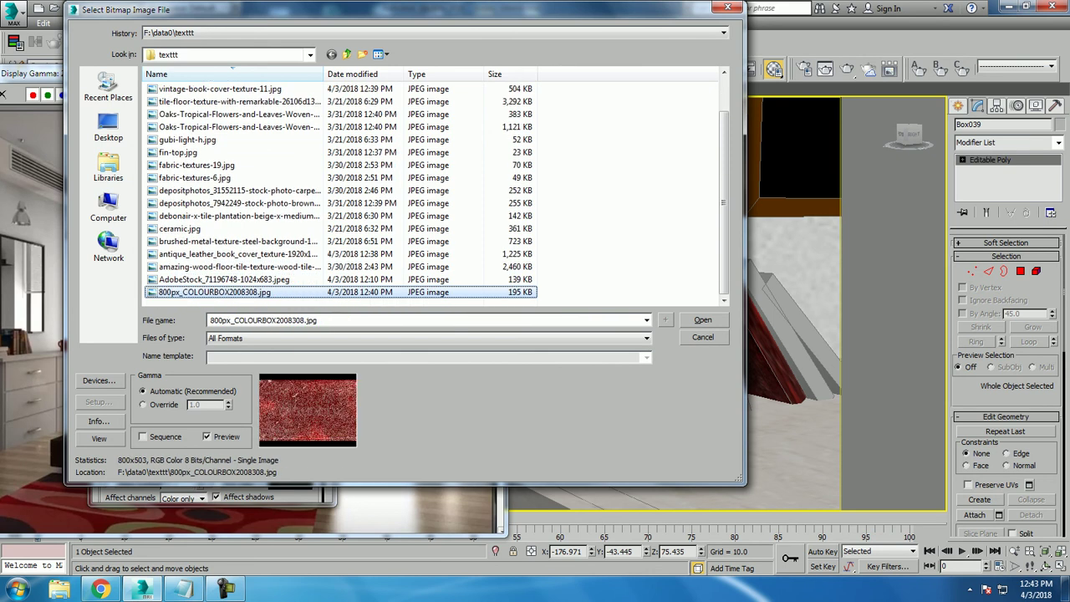
key(Up)
key(Up)
key(Up)
key(Up)
key(Up)
key(Up)
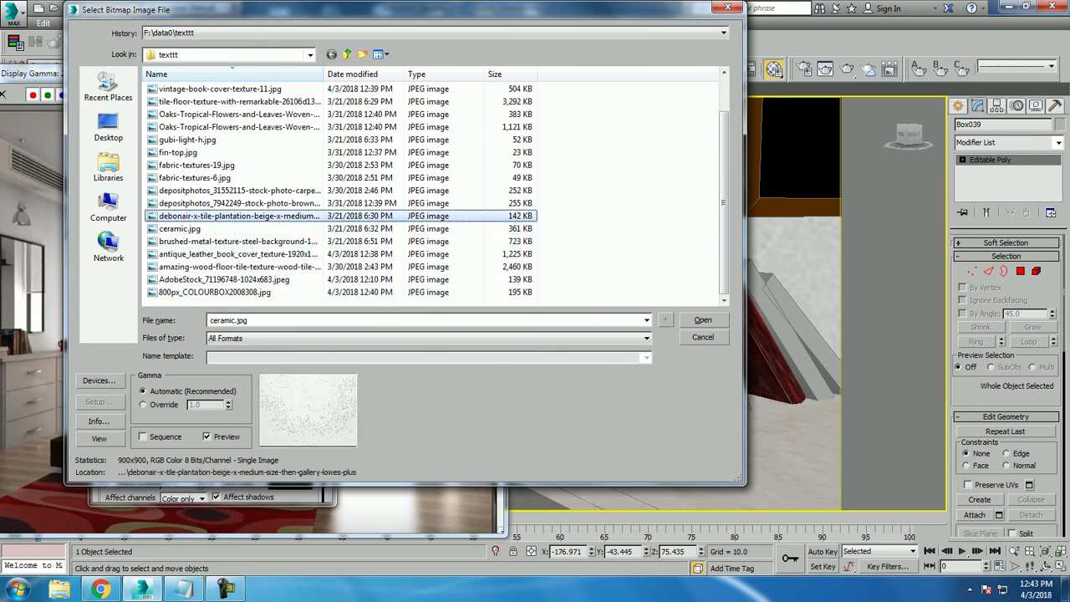
key(Up)
key(Up)
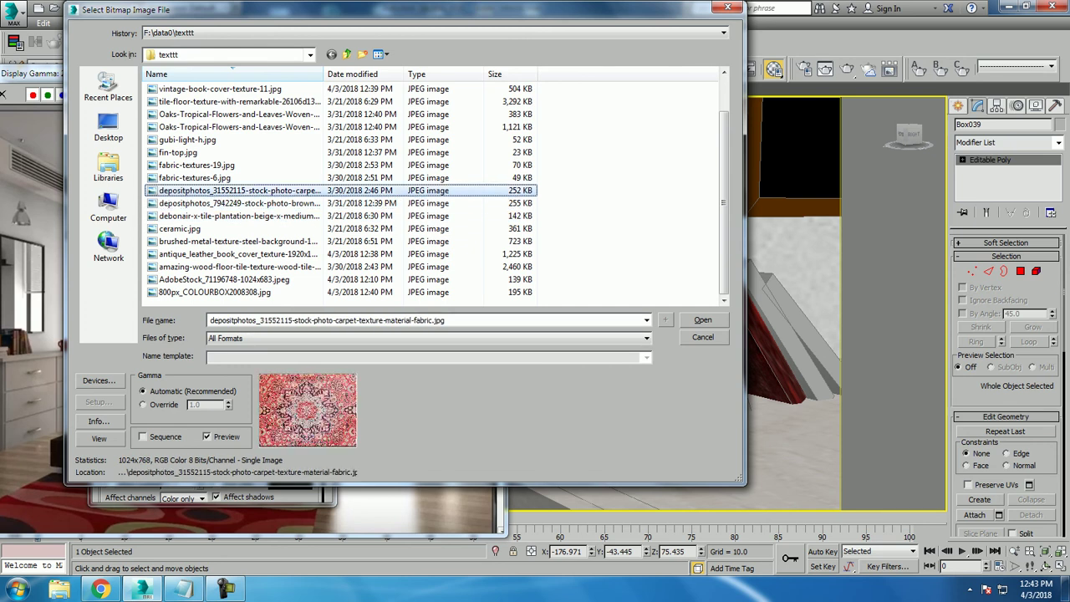
key(Up)
key(Up)
key(Up)
key(Up)
key(Up)
key(Up)
key(Up)
key(Up)
key(Up)
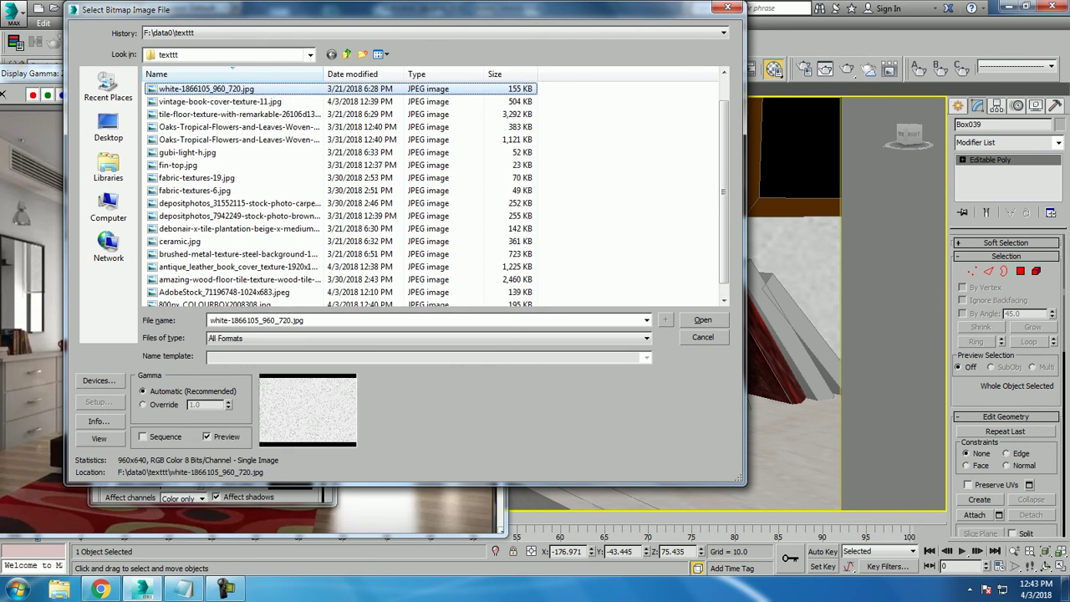
key(Down)
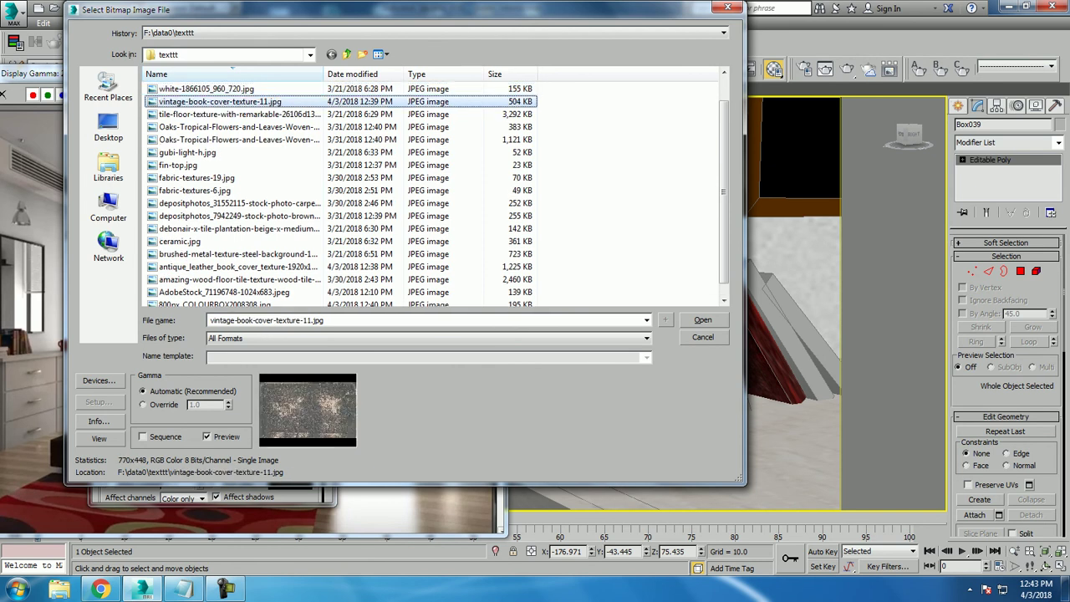
key(Return)
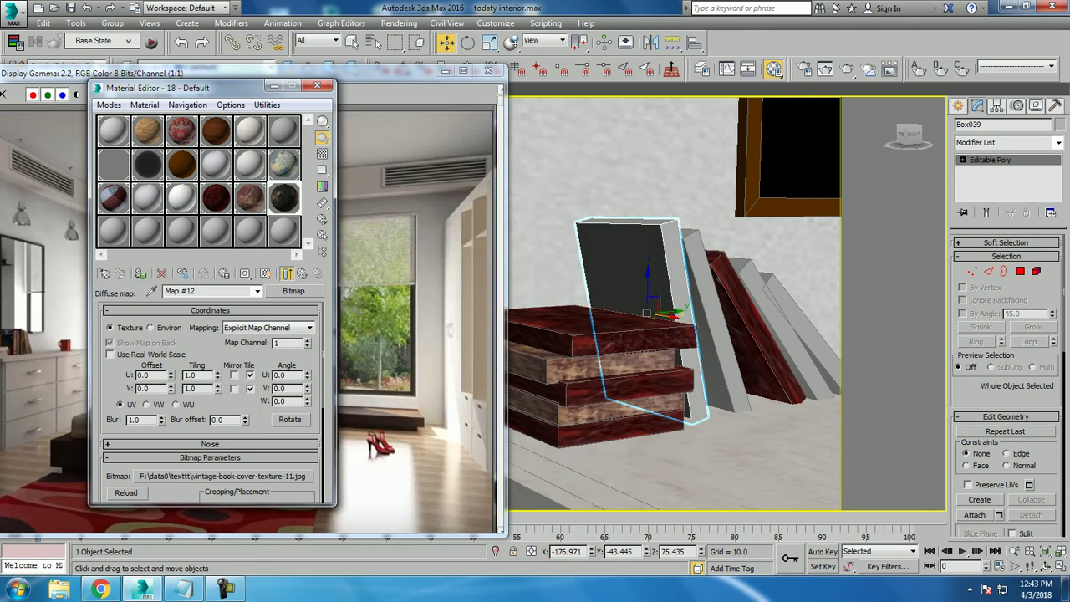
Step: Show the vintage cover texture in the viewport and give book Box039 a Box UVW Map of height 6.557
click(265, 274)
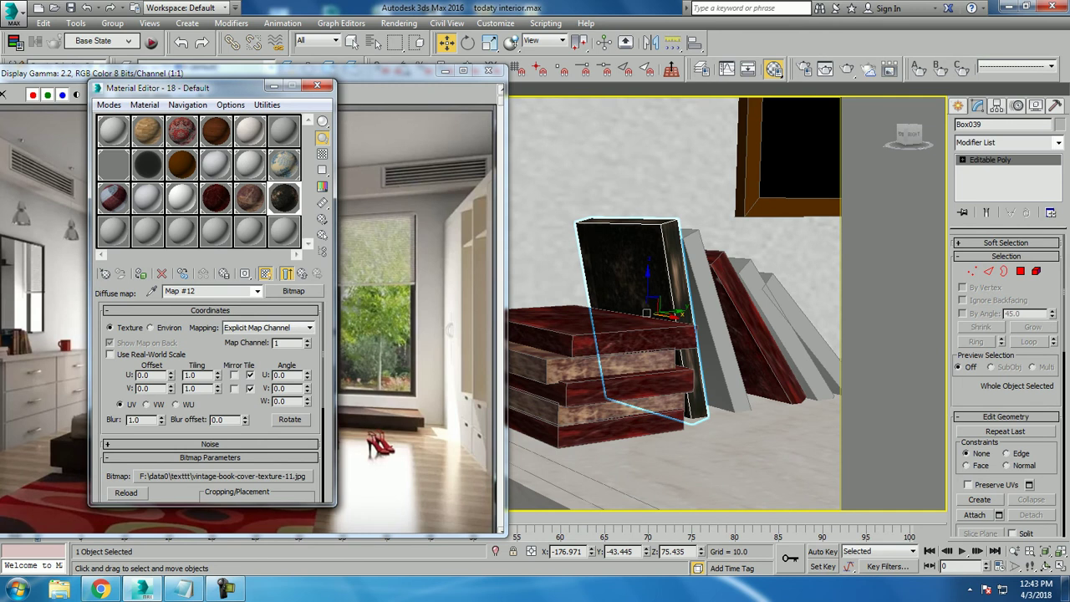
click(1059, 142)
key(u)
key(v)
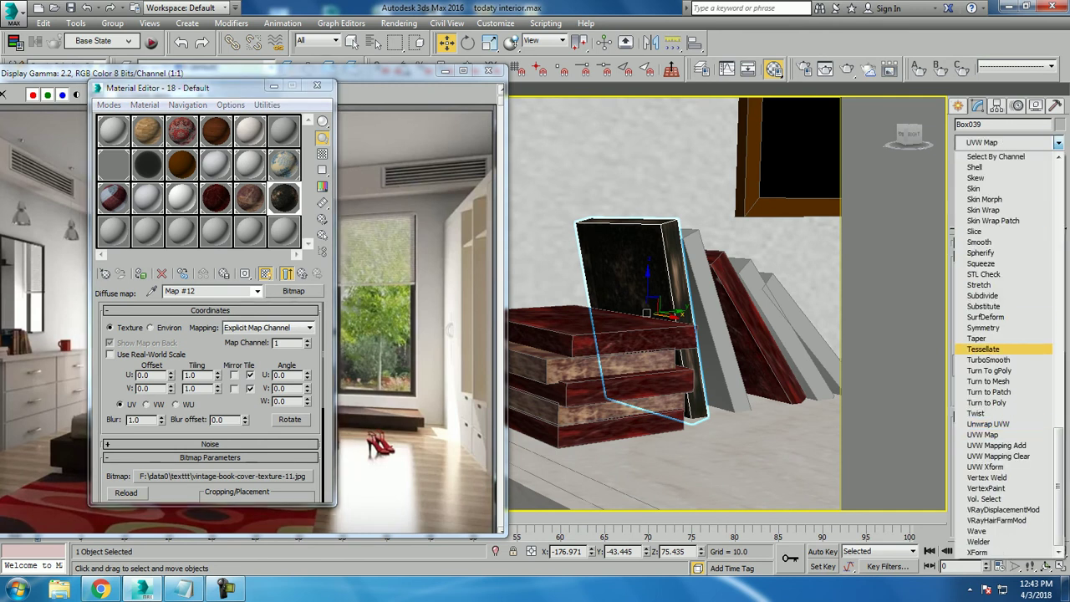
click(987, 435)
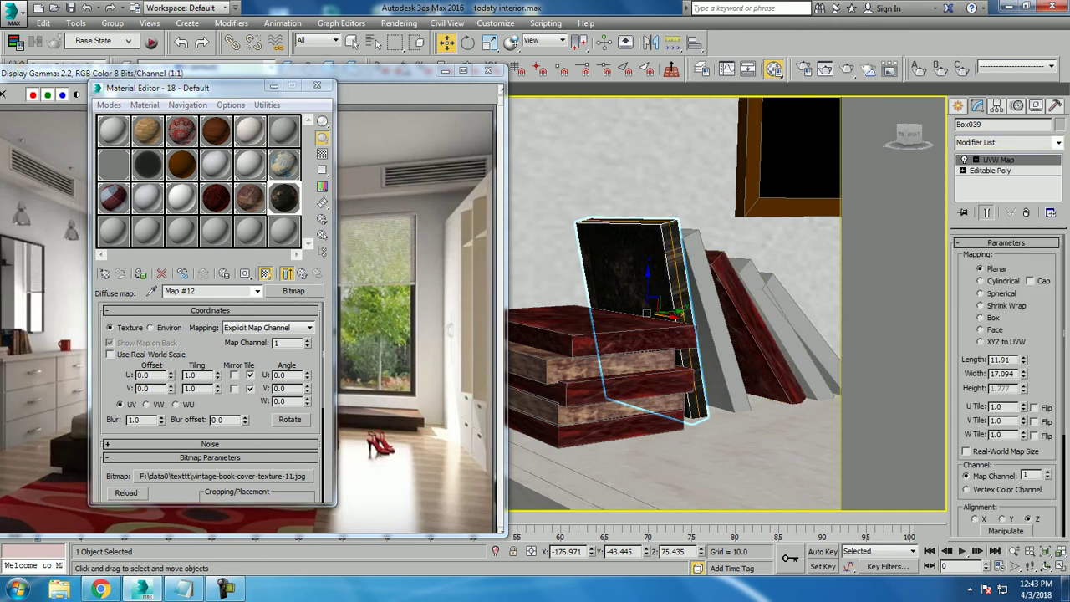
click(981, 318)
drag(1023, 388, 1023, 351)
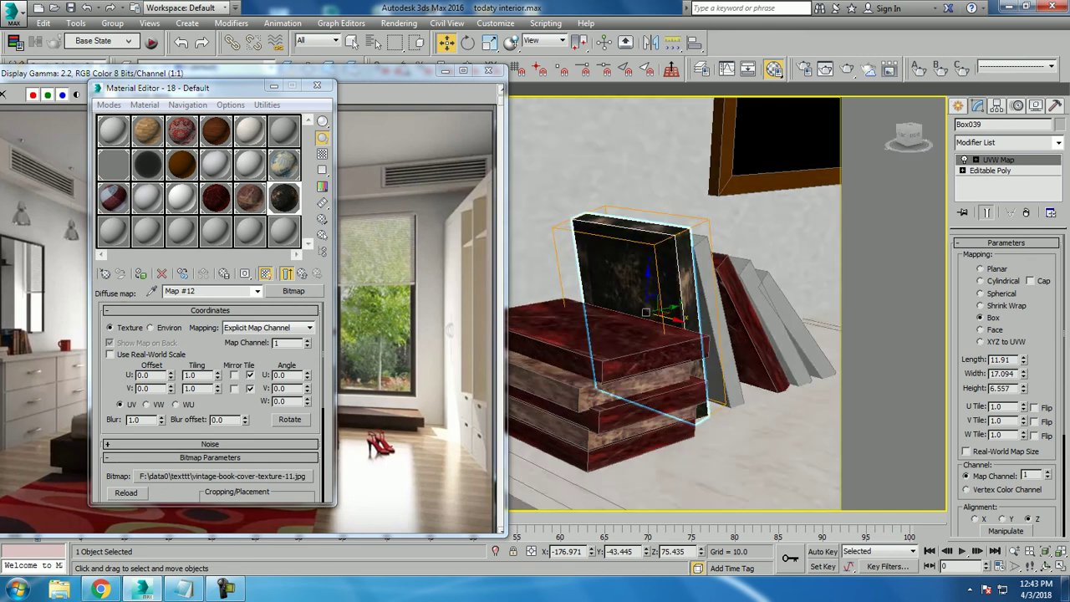
scroll(669, 317, up, 2)
scroll(669, 317, up, 1)
Step: Assign the vintage cover material to the three leaning books, starting with Box040, then close the Material Editor
click(644, 342)
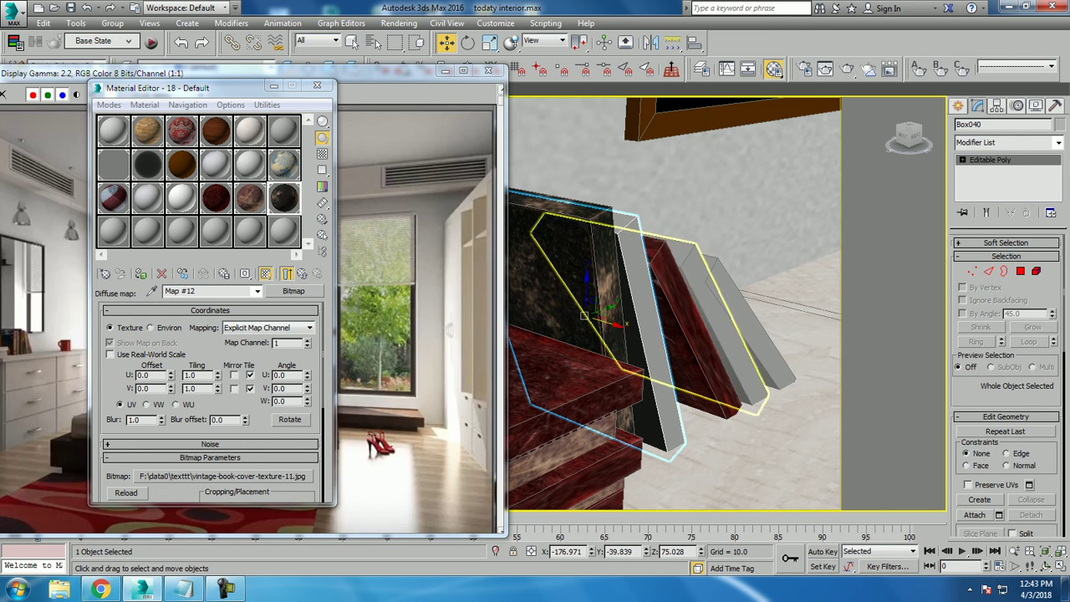
ctrl+click(720, 335)
click(140, 273)
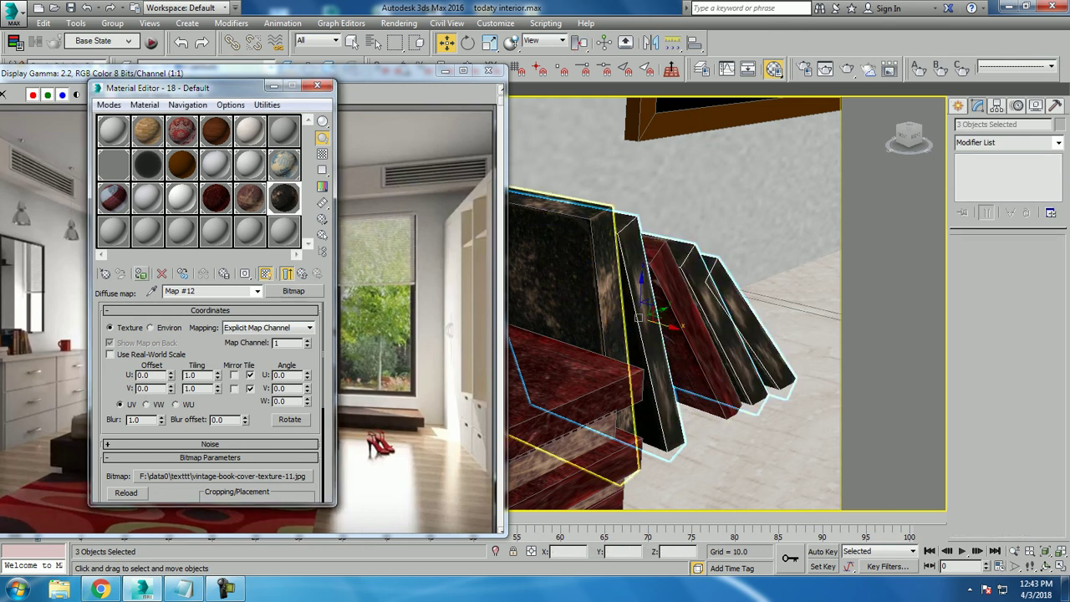
alt+middle_drag(669, 334, 636, 368)
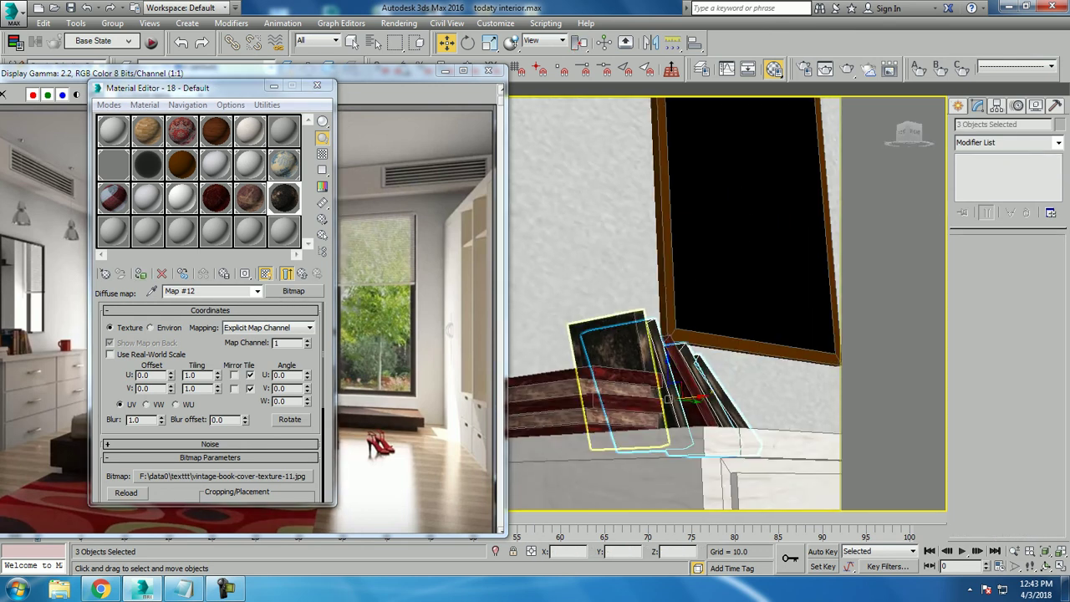
click(317, 84)
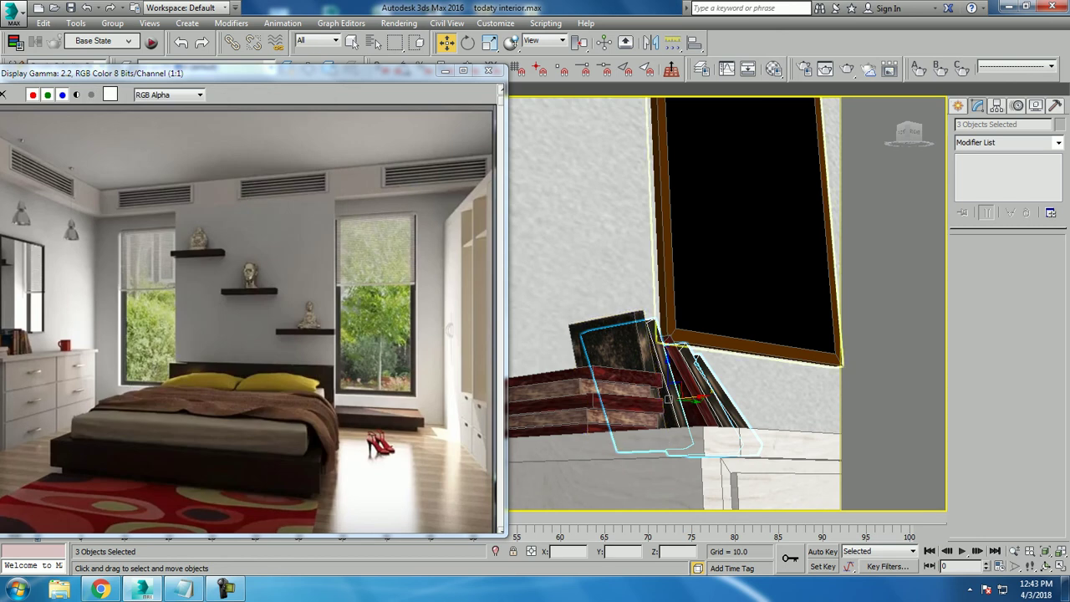
Step: Switch to the PhysCamera001 view, put away the old frame window, and render the bedroom
key(c)
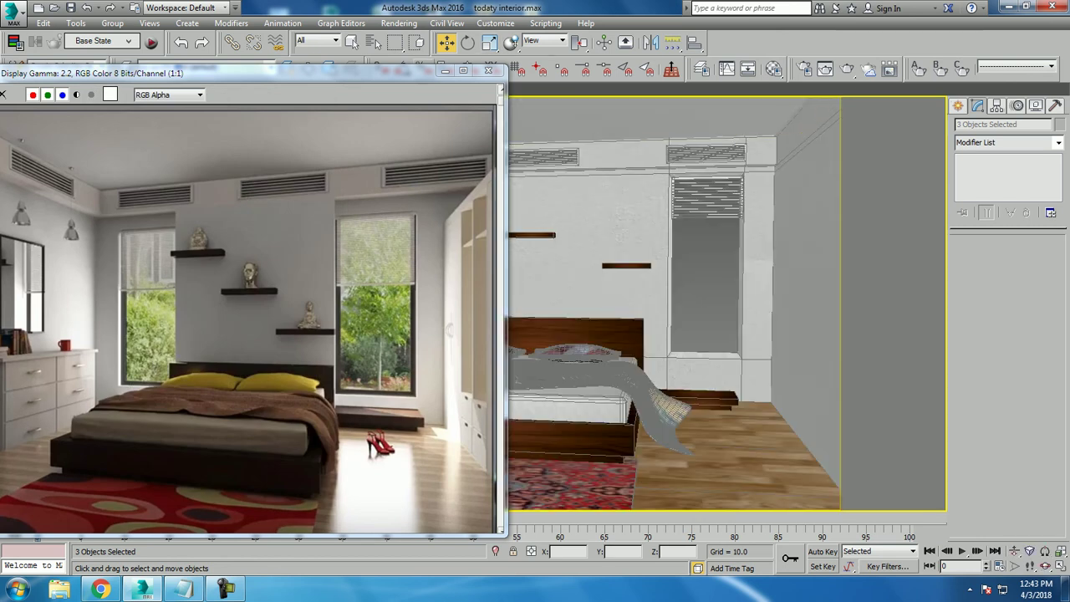
click(445, 70)
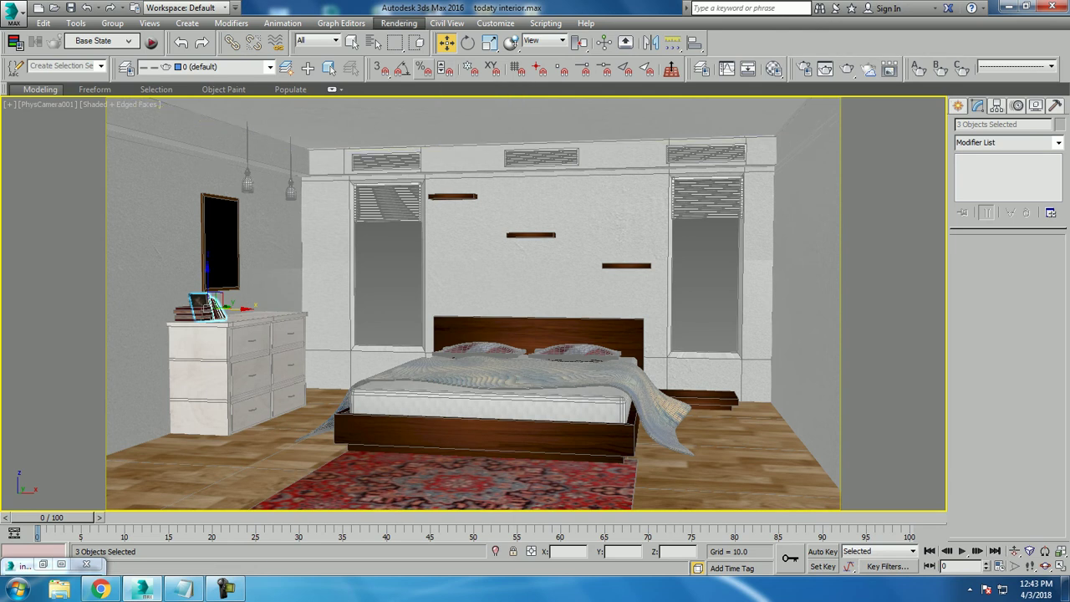
click(399, 22)
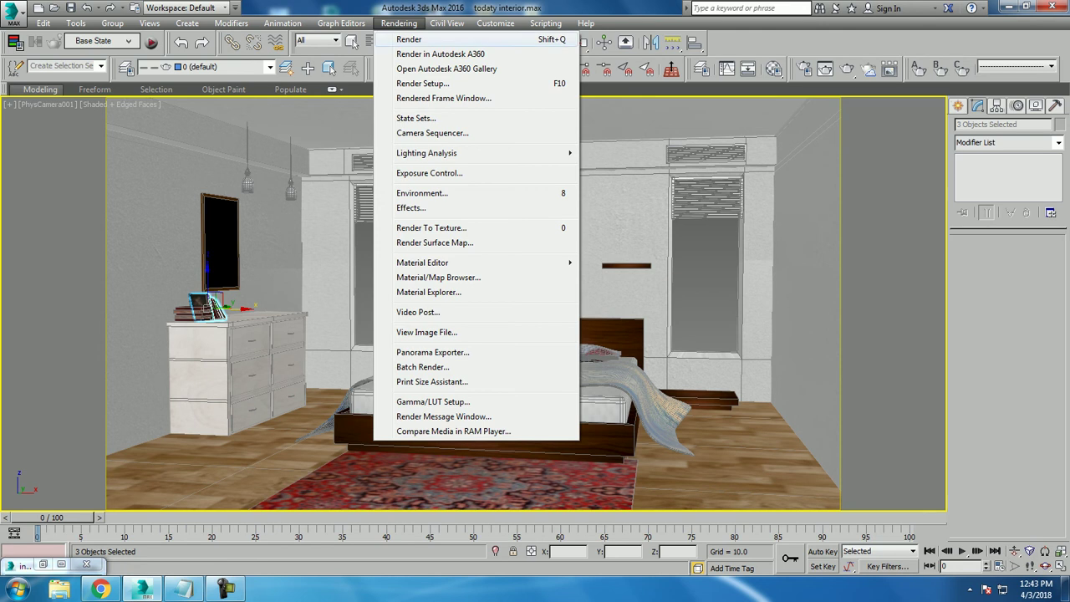
click(393, 39)
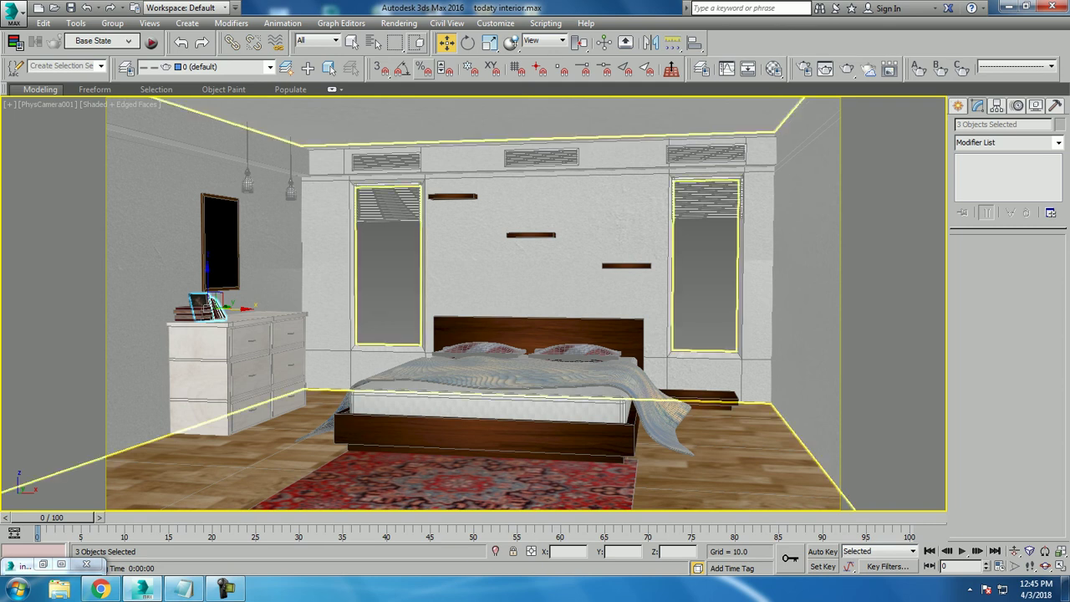
Step: Below 'Lets get started..' in Notepad, type 'Thanks for watching..' and 'continue to part 6' on new lines
click(184, 590)
key(BackSpace)
key(Return)
key(Return)
text(Thanks for watching..)
key(Return)
key(Return)
text(continue to part 6)
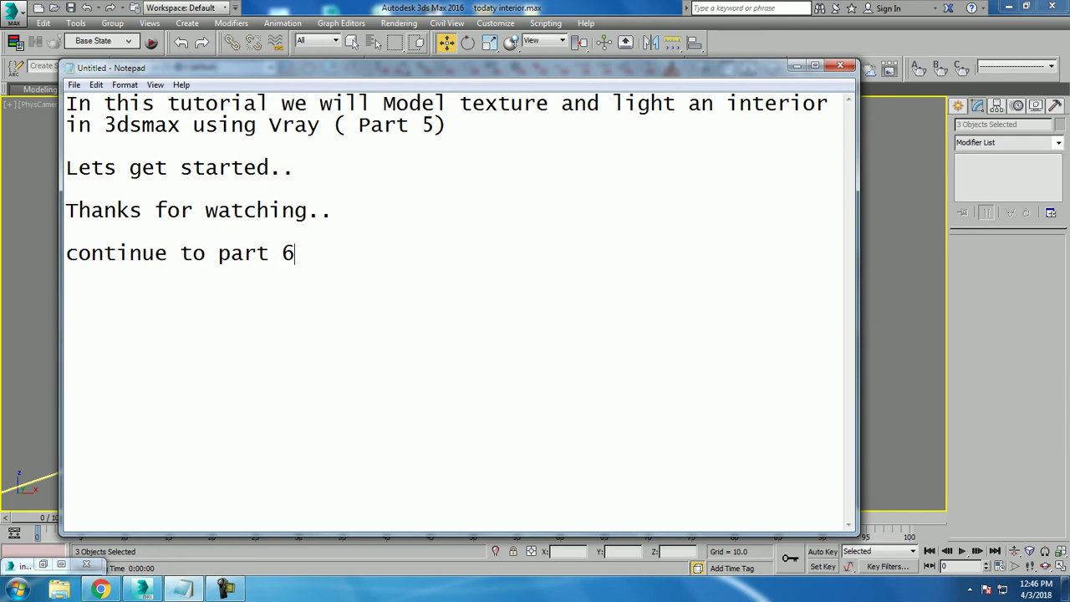